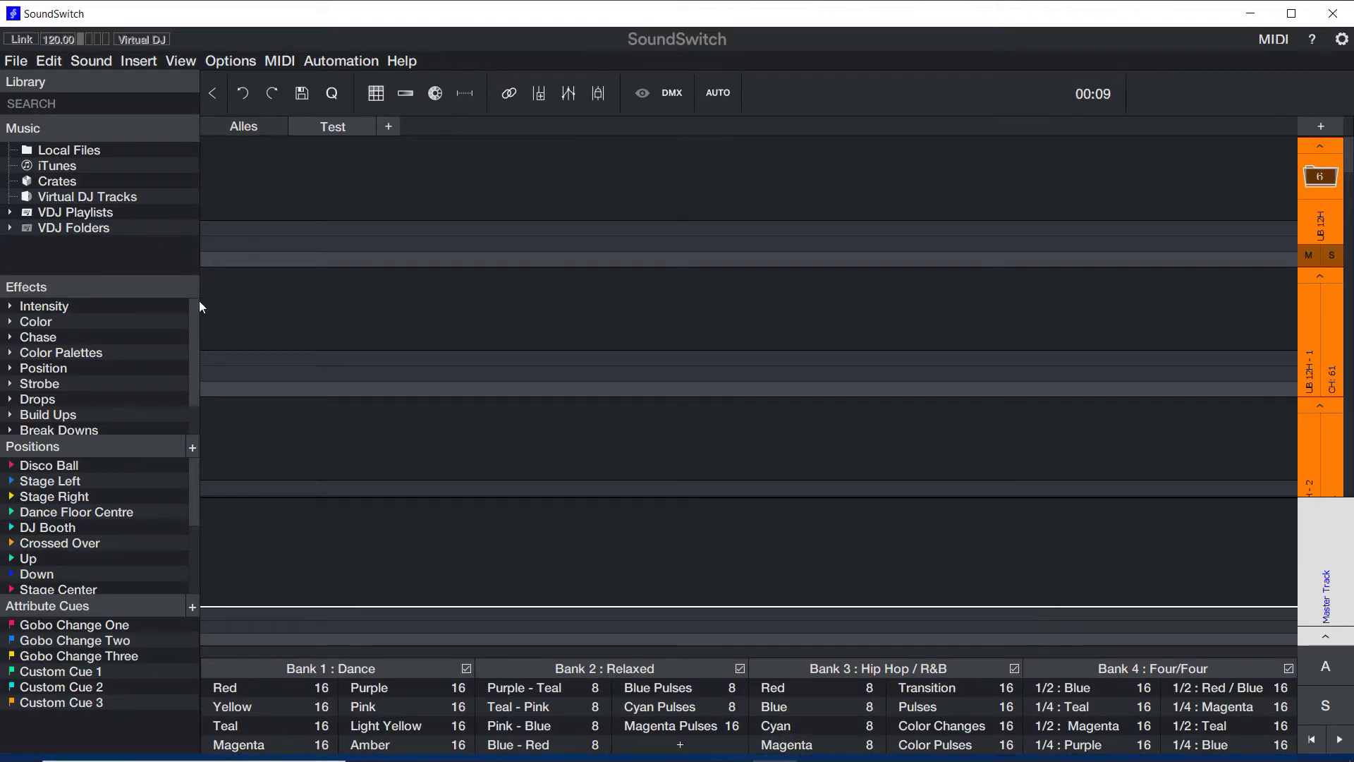
Rename the second autoloop bank as "Bank 2: Spezialitäten".
{"action": "left_click", "coordinate": [1323, 669]}
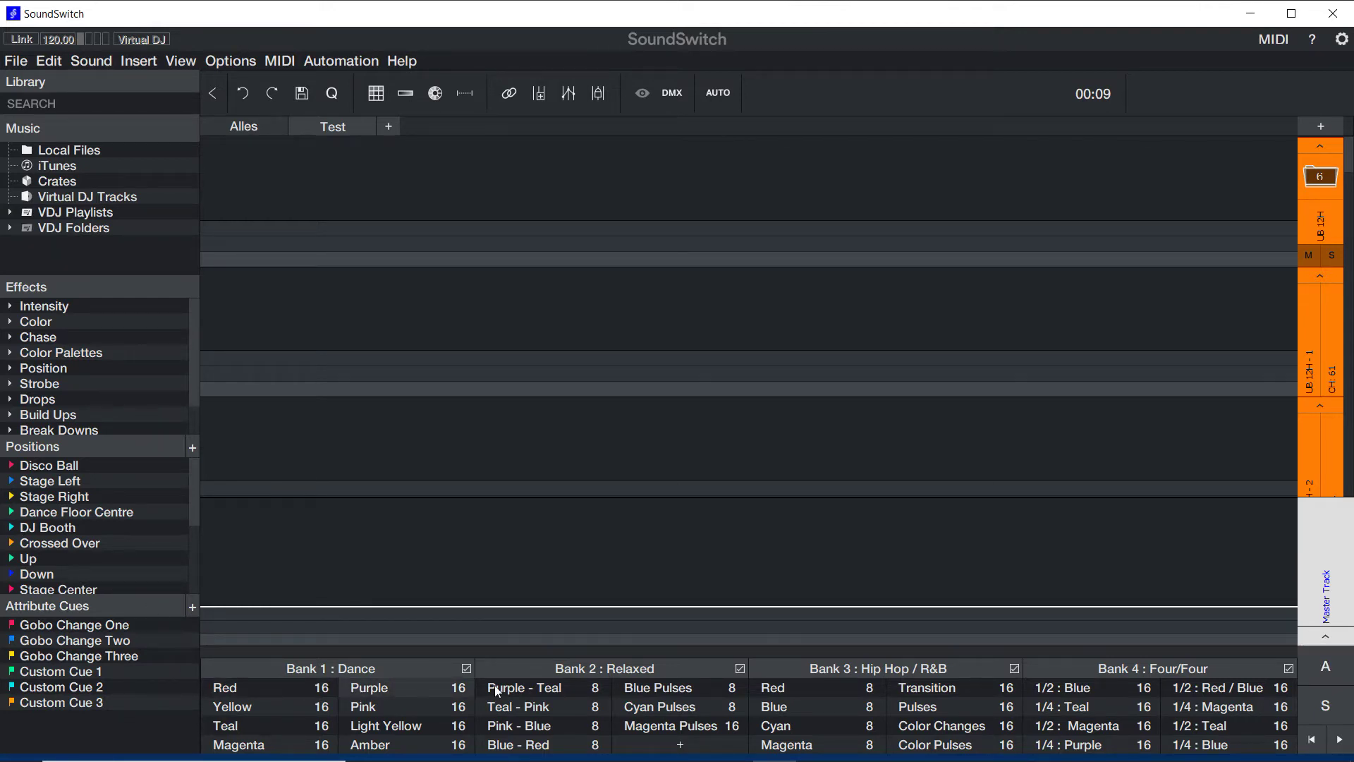
{"action": "double_click", "coordinate": [660, 669]}
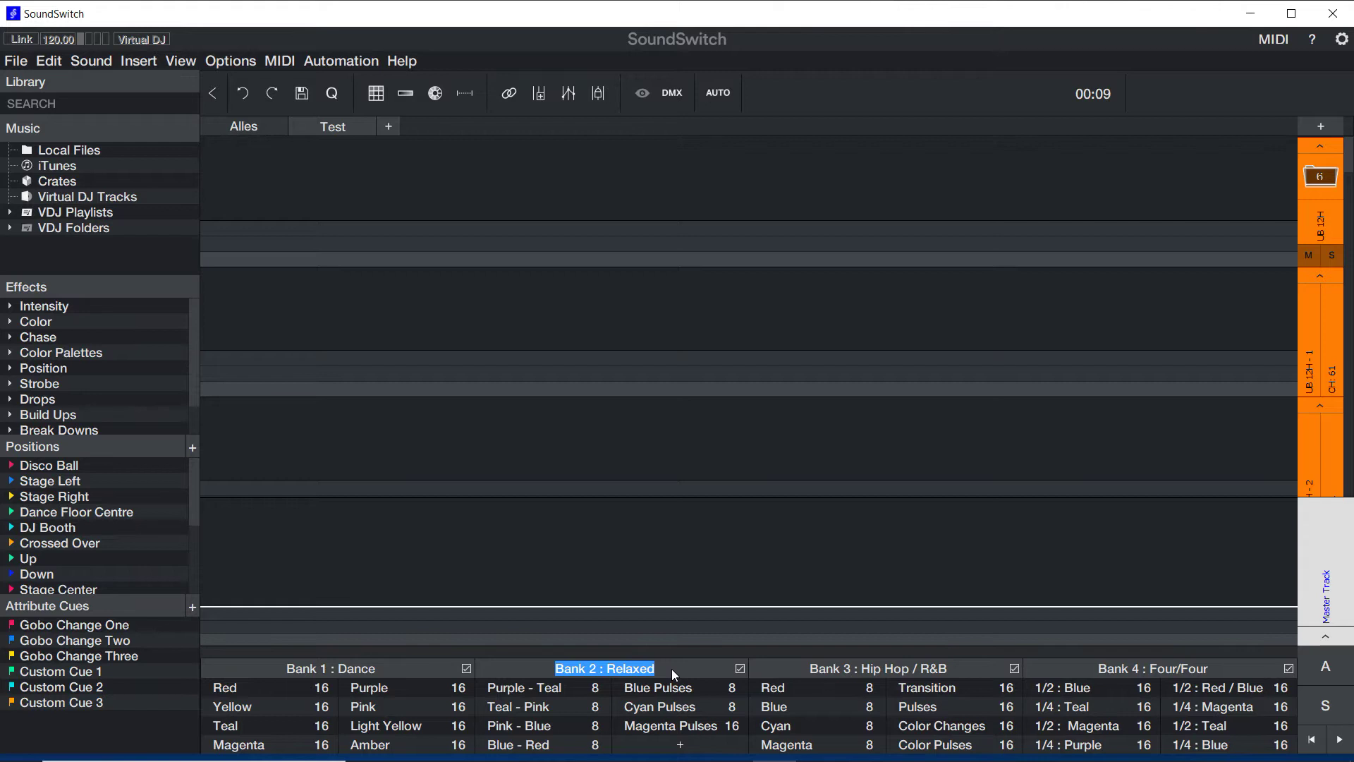
{"action": "key", "text": "BackSpace"}
{"action": "type", "text": "Bank 2"}
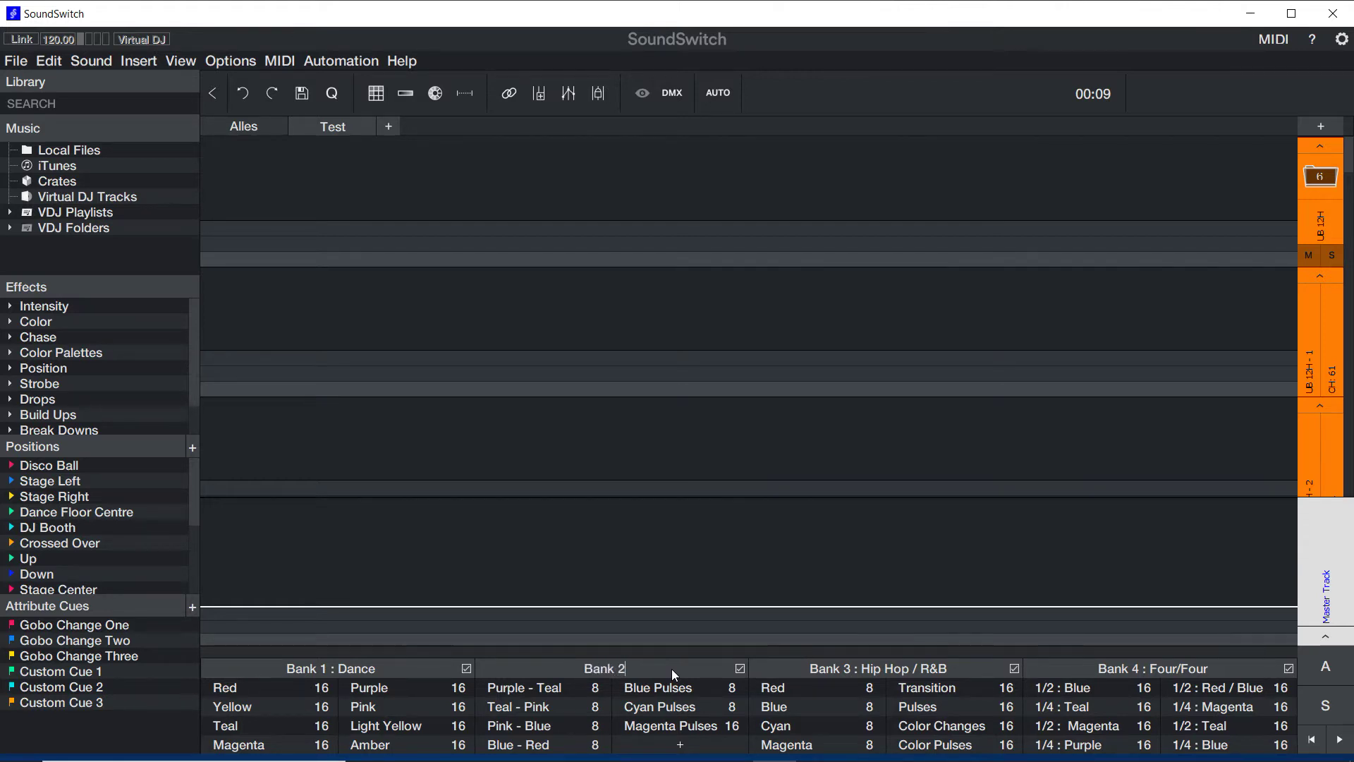
{"action": "type", "text": ": Spezialitäten"}
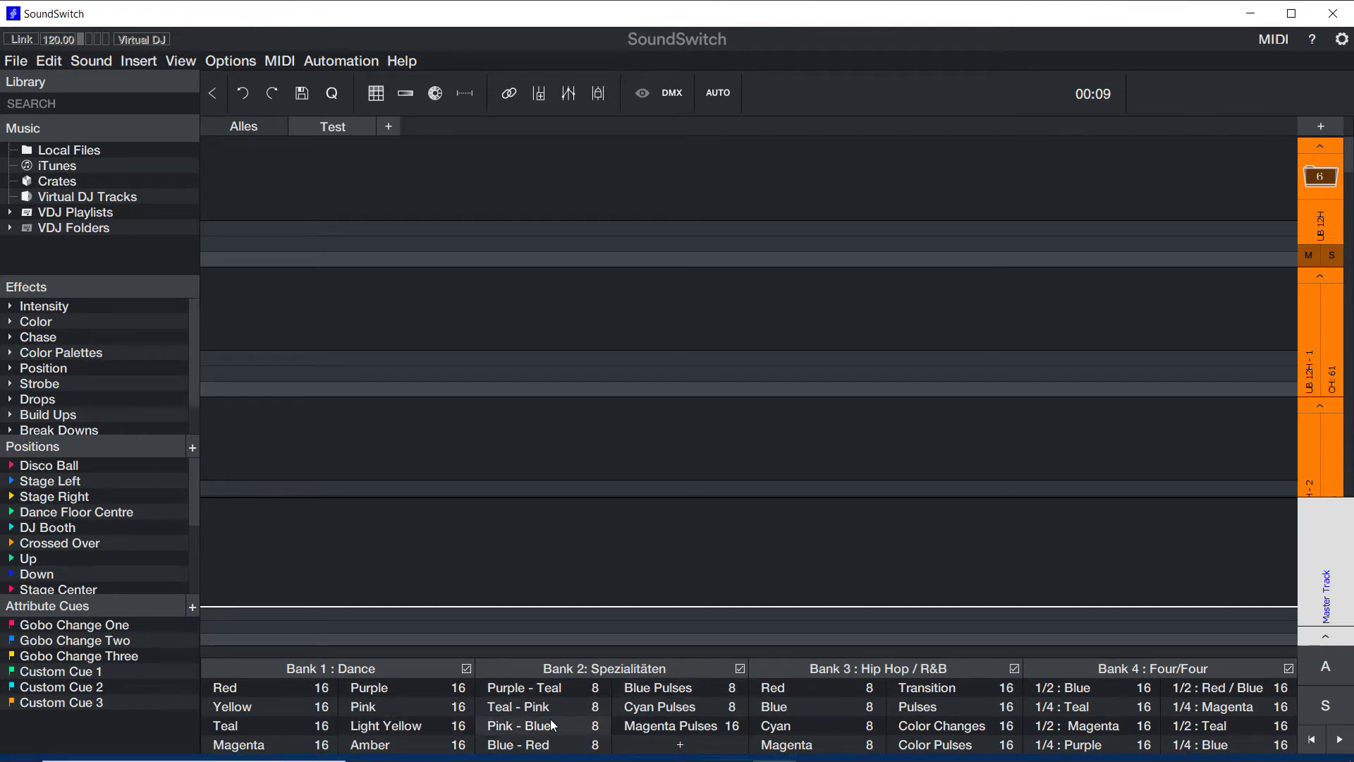
Delete the Blue Pulses, Cyan Pulses and Teal - Pink autoloops from Bank 2.
{"action": "left_click", "coordinate": [645, 685]}
{"action": "right_click", "coordinate": [649, 684]}
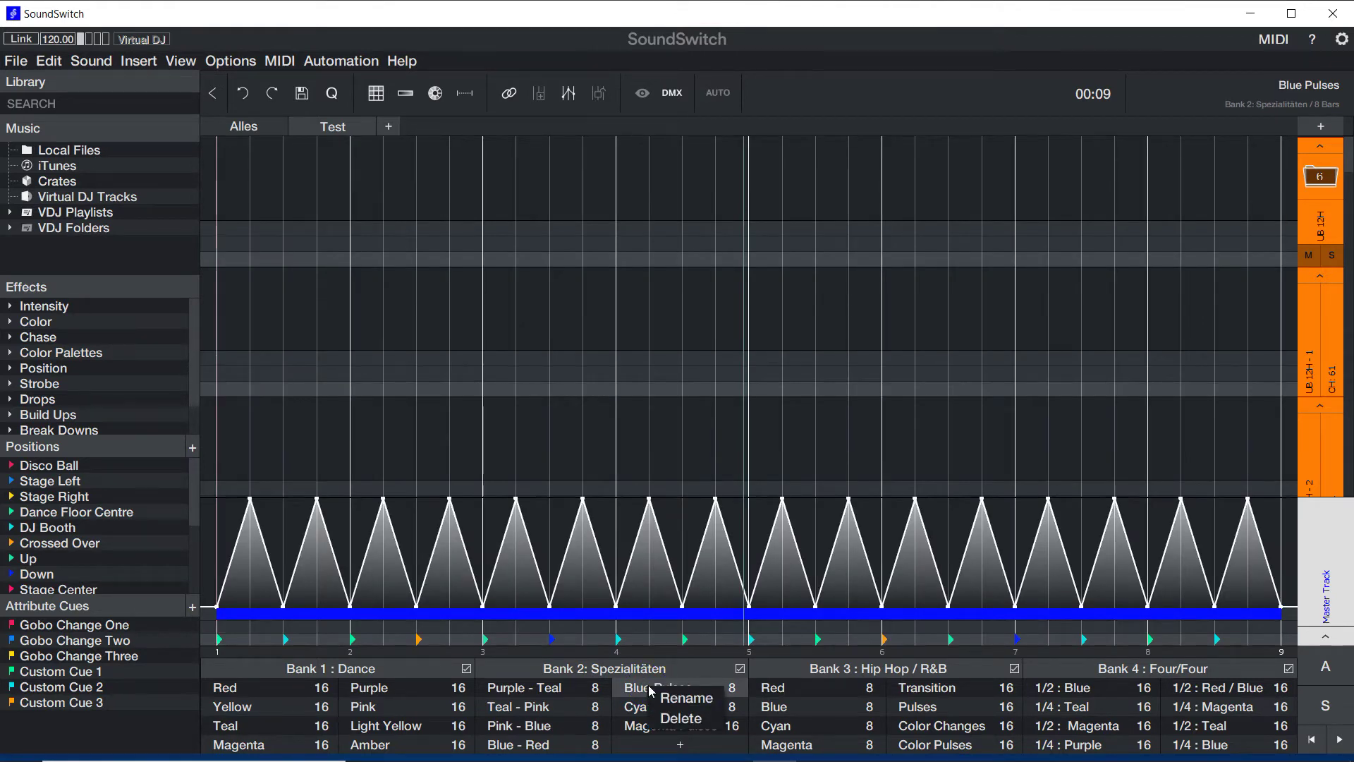
{"action": "left_click", "coordinate": [672, 717]}
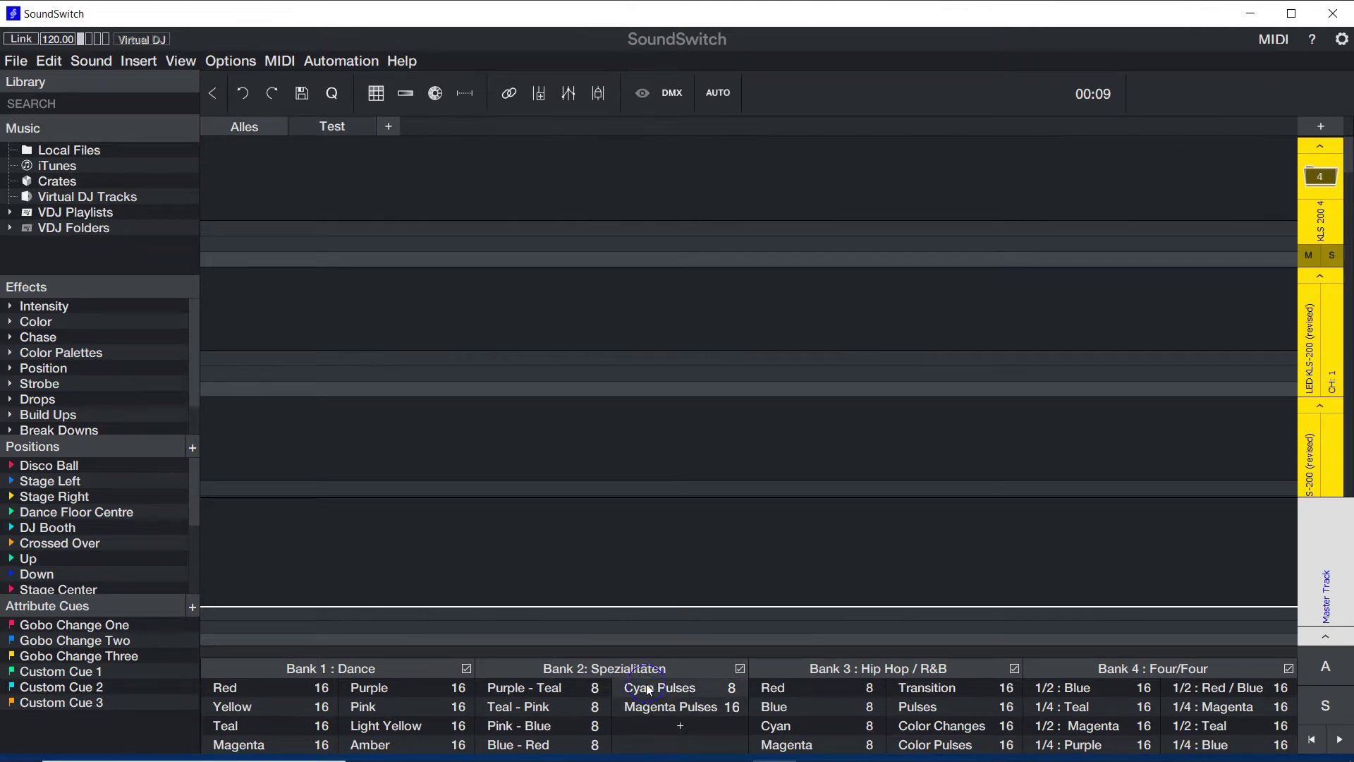
{"action": "right_click", "coordinate": [649, 688]}
{"action": "left_click", "coordinate": [676, 716]}
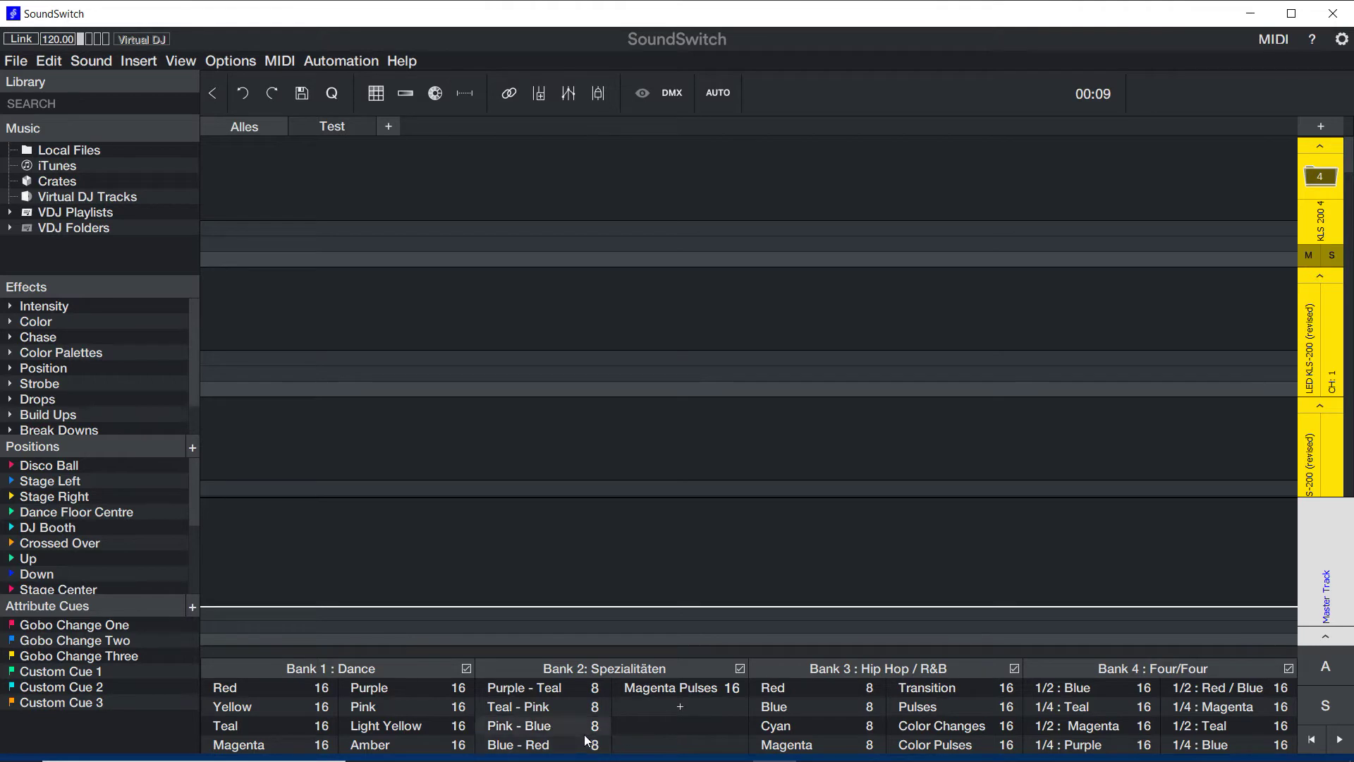
{"action": "right_click", "coordinate": [545, 705]}
{"action": "left_click", "coordinate": [578, 736]}
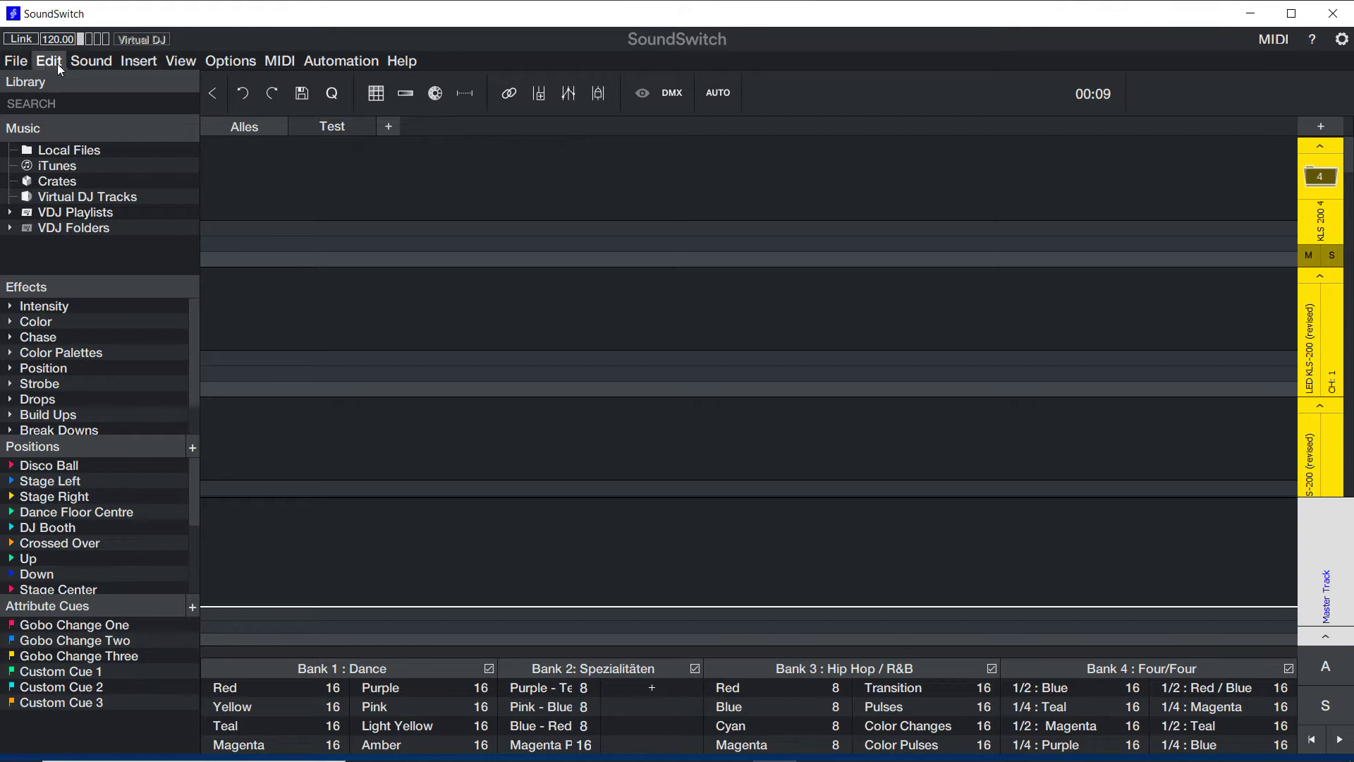
Add a new 16-bar autoloop to Bank 2 and name it "Roter Drop".
{"action": "left_click", "coordinate": [238, 62]}
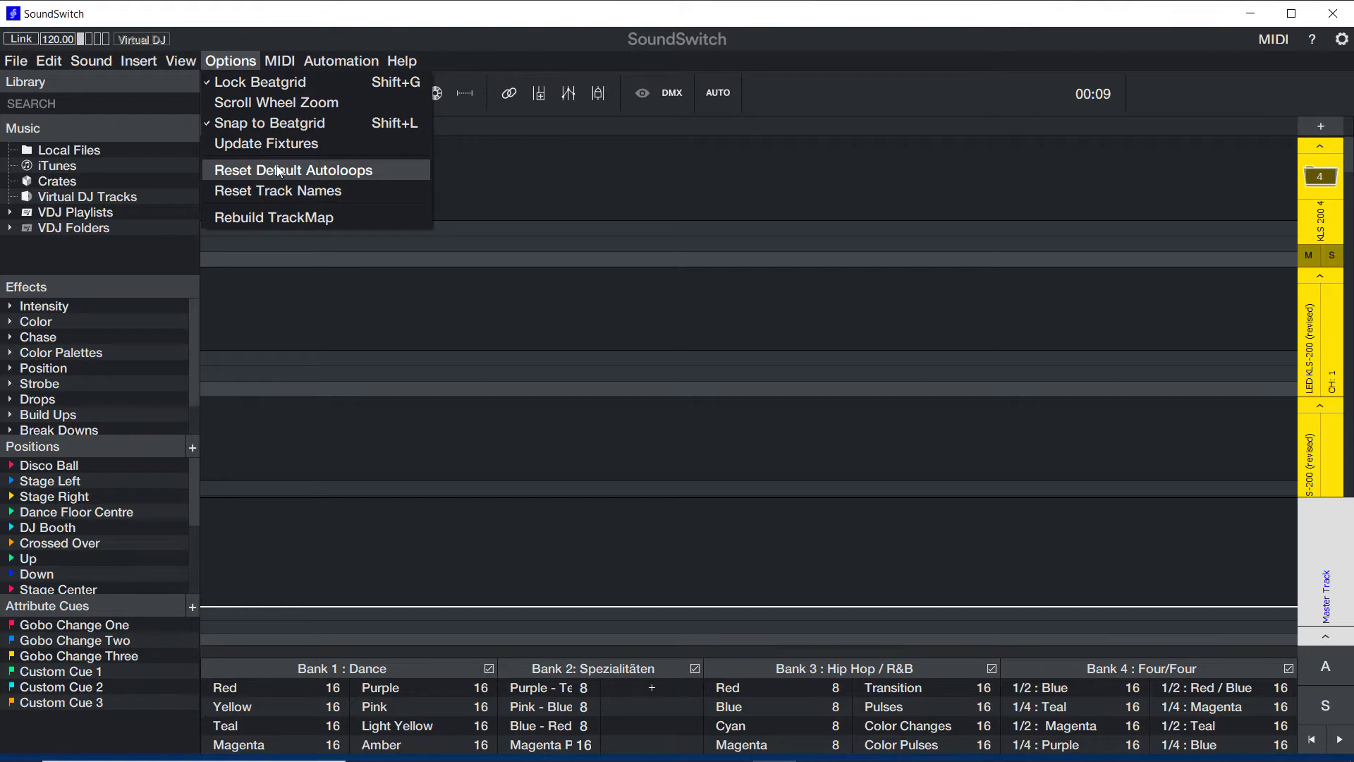
{"action": "left_click", "coordinate": [653, 688]}
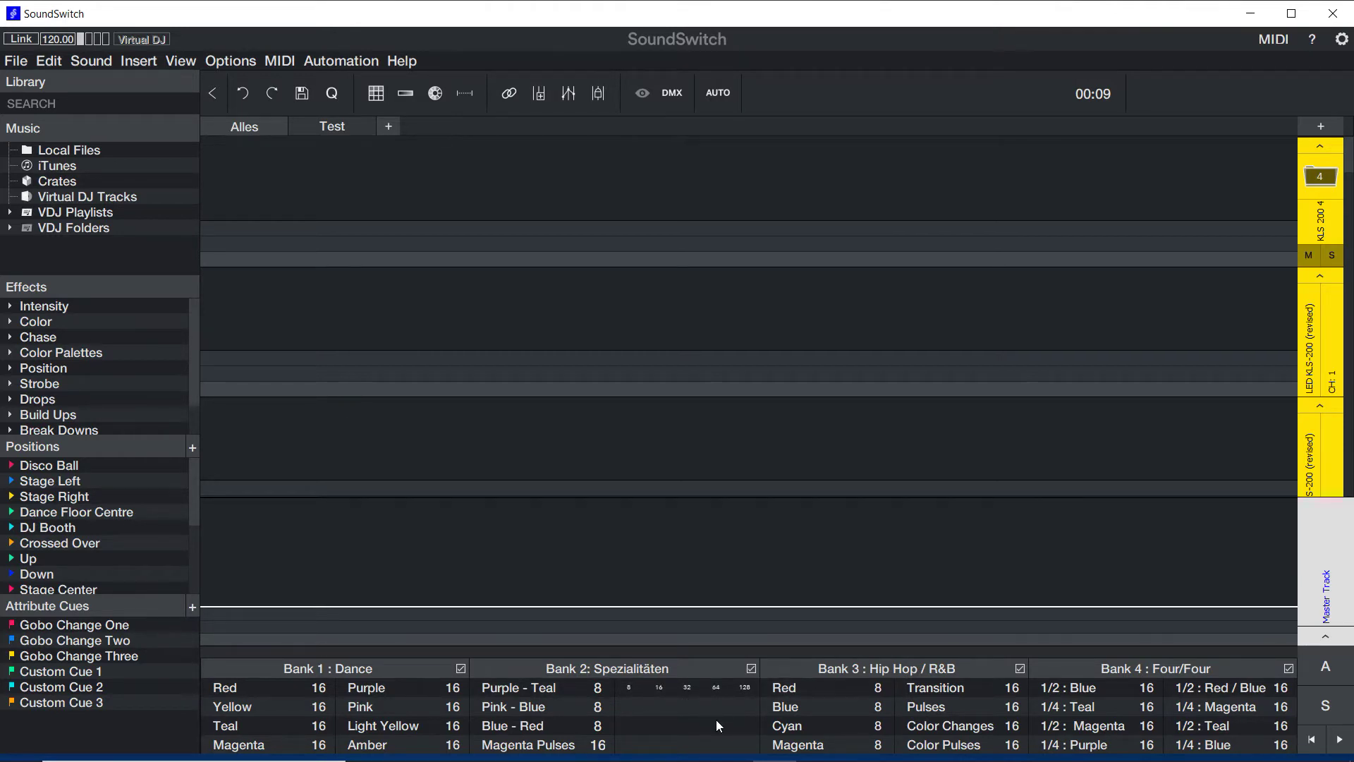
{"action": "left_click", "coordinate": [658, 687]}
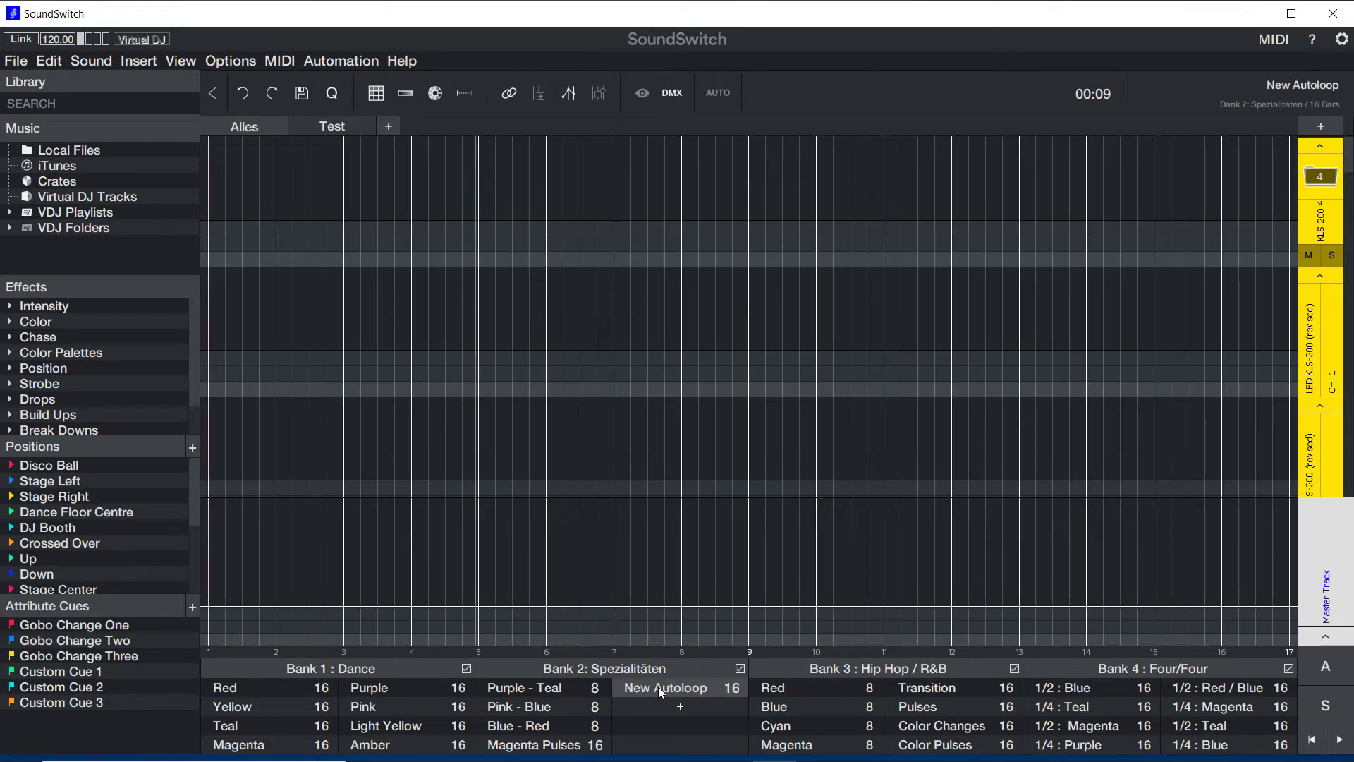
{"action": "double_click", "coordinate": [716, 691]}
{"action": "type", "text": "Roter Dr"}
{"action": "key", "text": "Return"}
Raise the Master Track's intensity to full up to bar 4 and fade it to zero at bar 5.
{"action": "mouse_move", "coordinate": [374, 488]}
{"action": "left_mouse_down"}
{"action": "mouse_move", "coordinate": [361, 647]}
{"action": "mouse_move", "coordinate": [392, 493]}
{"action": "mouse_move", "coordinate": [371, 639]}
{"action": "mouse_move", "coordinate": [405, 493]}
{"action": "mouse_move", "coordinate": [374, 638]}
{"action": "mouse_move", "coordinate": [382, 492]}
{"action": "mouse_move", "coordinate": [362, 633]}
{"action": "mouse_move", "coordinate": [388, 493]}
{"action": "left_mouse_up"}
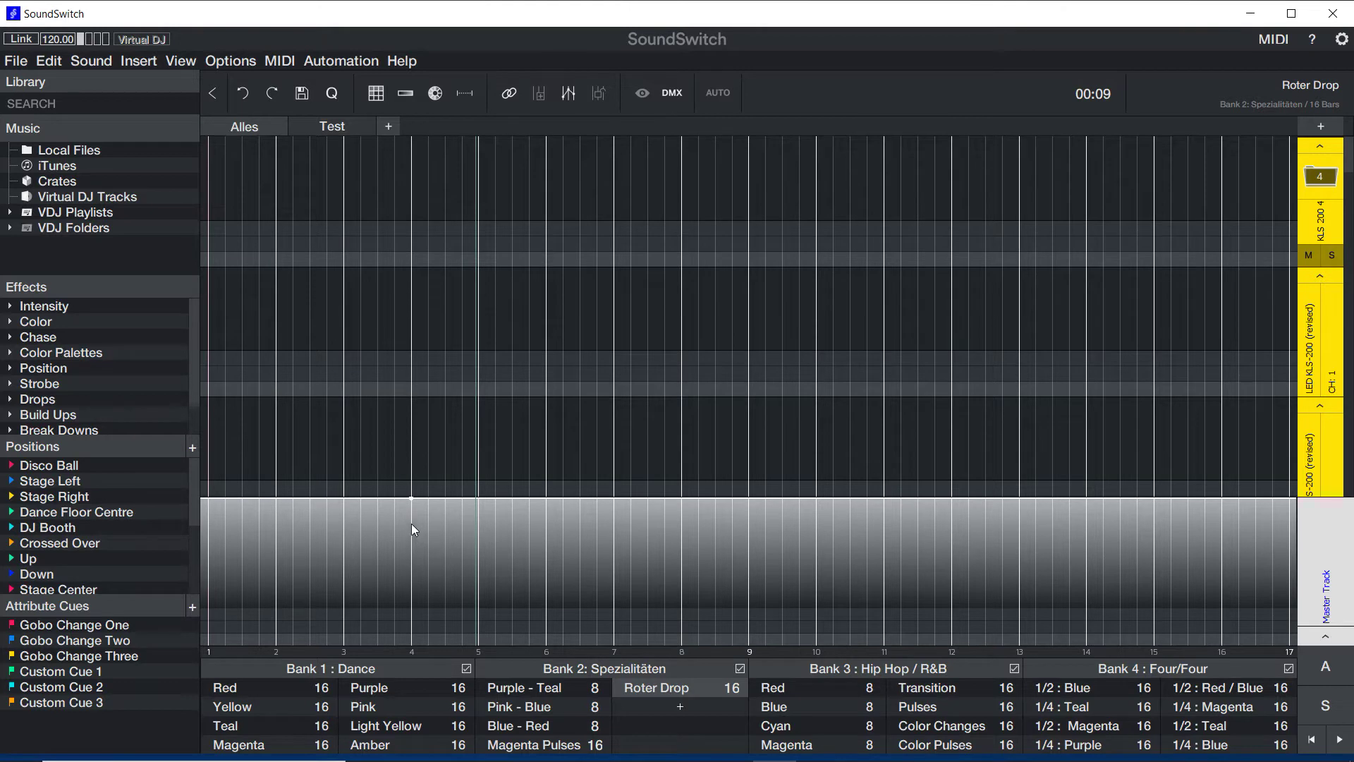
{"action": "mouse_move", "coordinate": [409, 499]}
{"action": "left_mouse_down"}
{"action": "mouse_move", "coordinate": [414, 613]}
{"action": "mouse_move", "coordinate": [421, 488]}
{"action": "left_mouse_up"}
{"action": "left_click", "coordinate": [481, 498]}
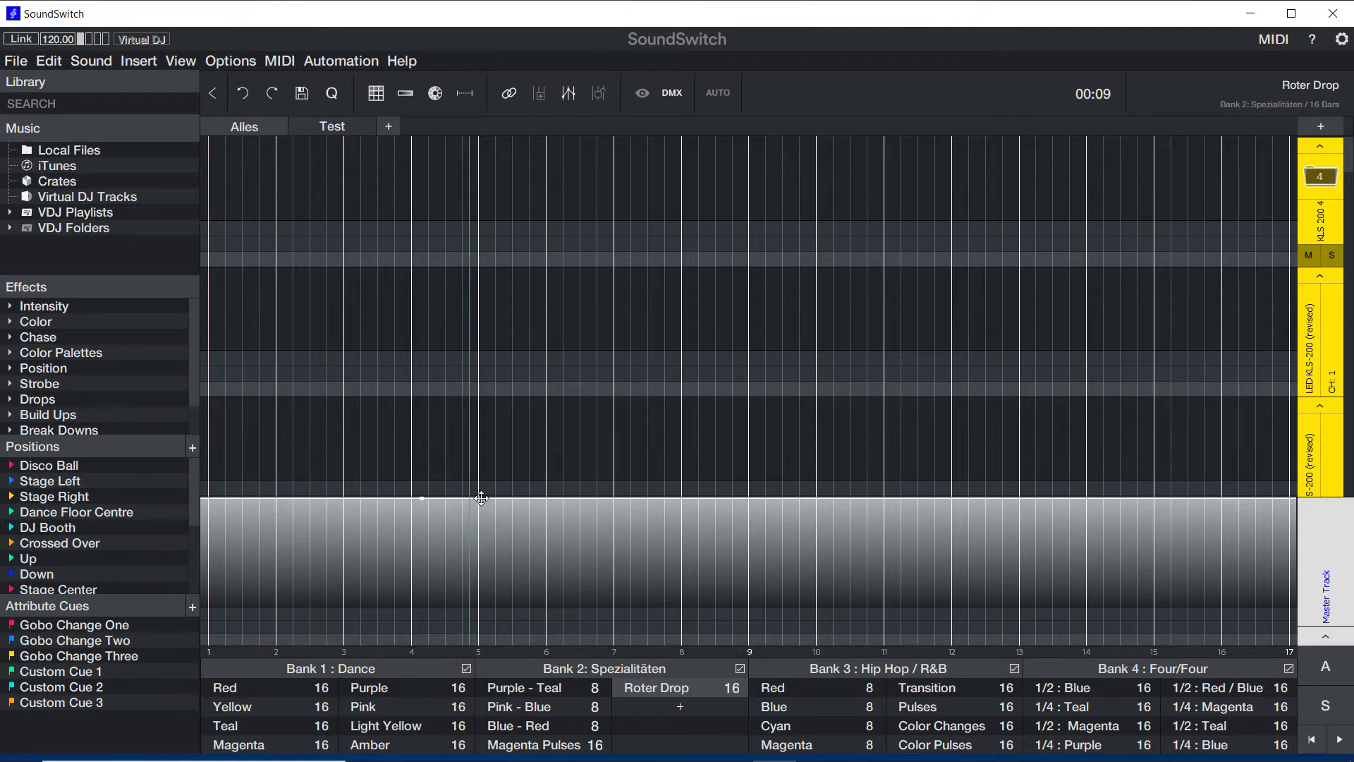
{"action": "left_click_drag", "start_coordinate": [481, 498], "coordinate": [478, 638]}
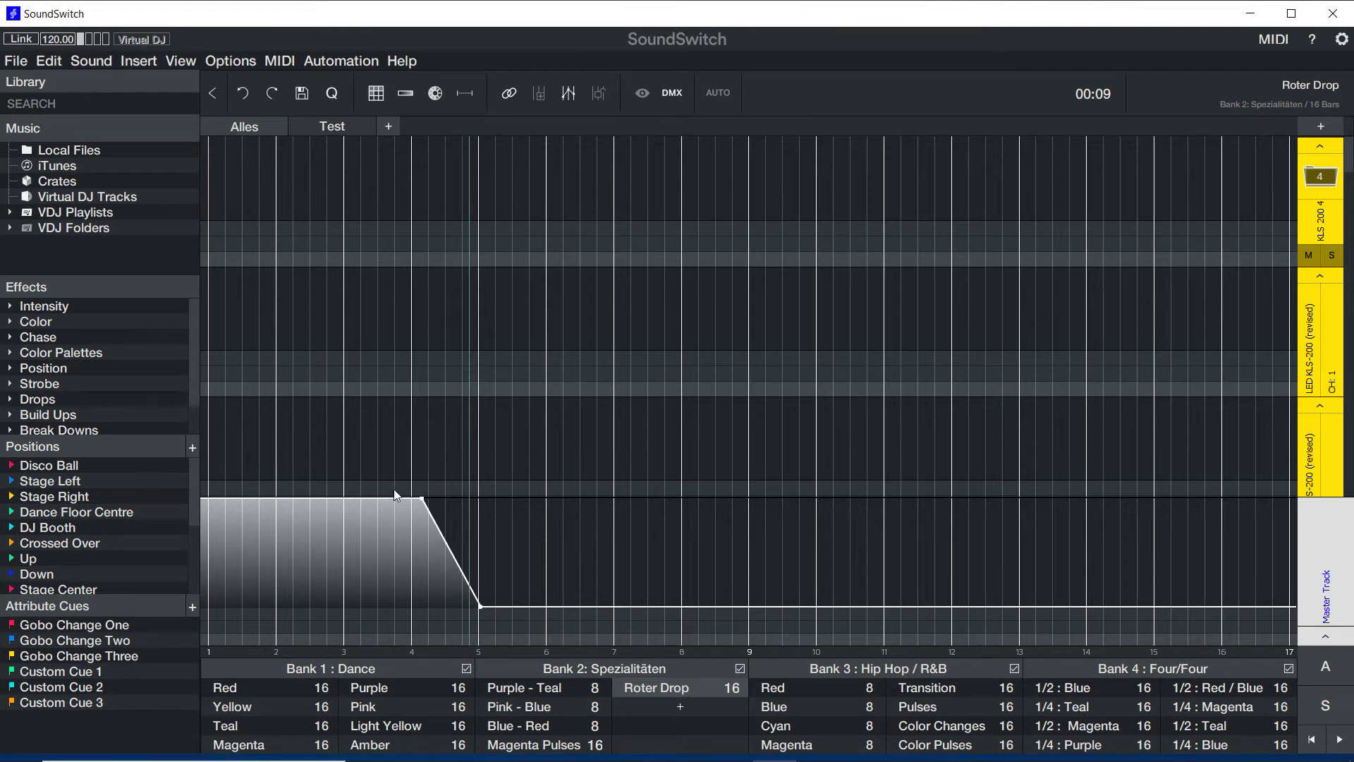
{"action": "scroll", "coordinate": [415, 500], "scroll_direction": "down", "scroll_amount": 1}
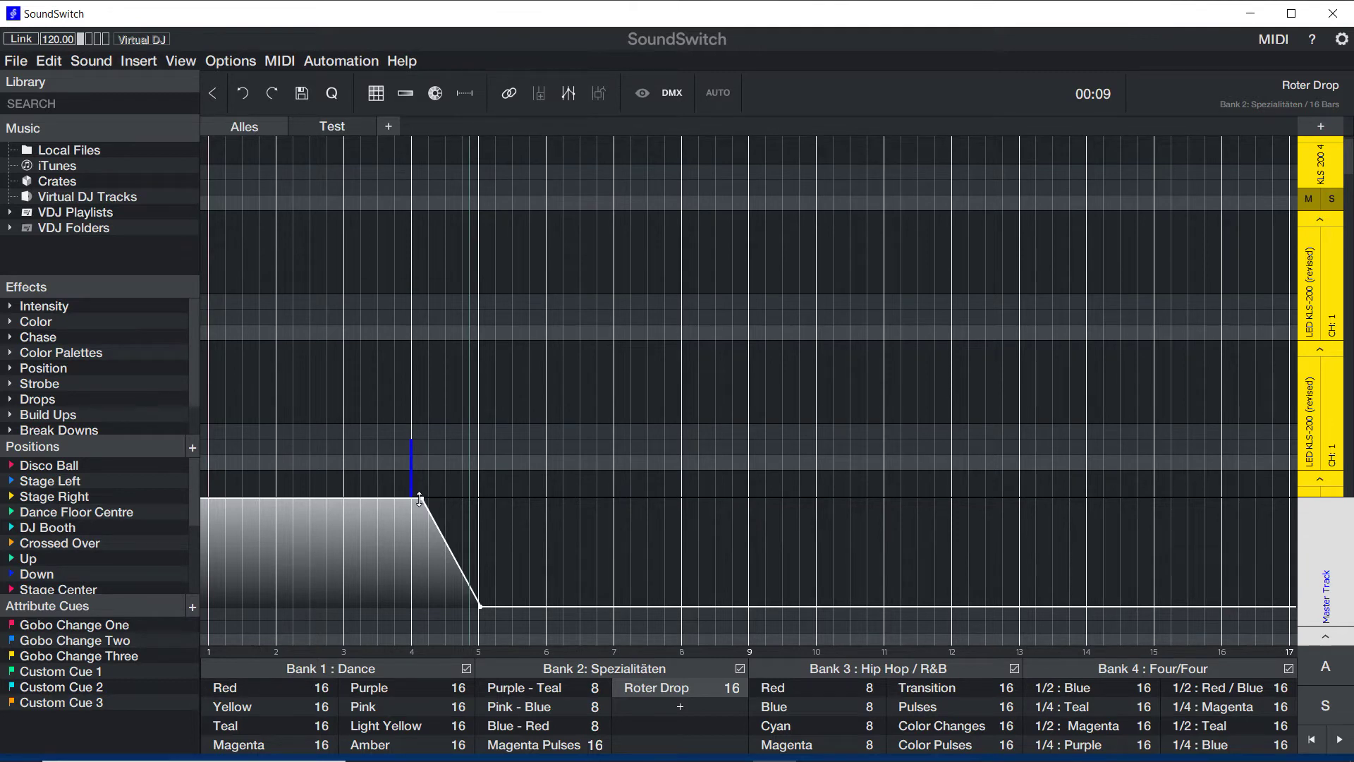
{"action": "left_click_drag", "start_coordinate": [425, 501], "coordinate": [413, 500]}
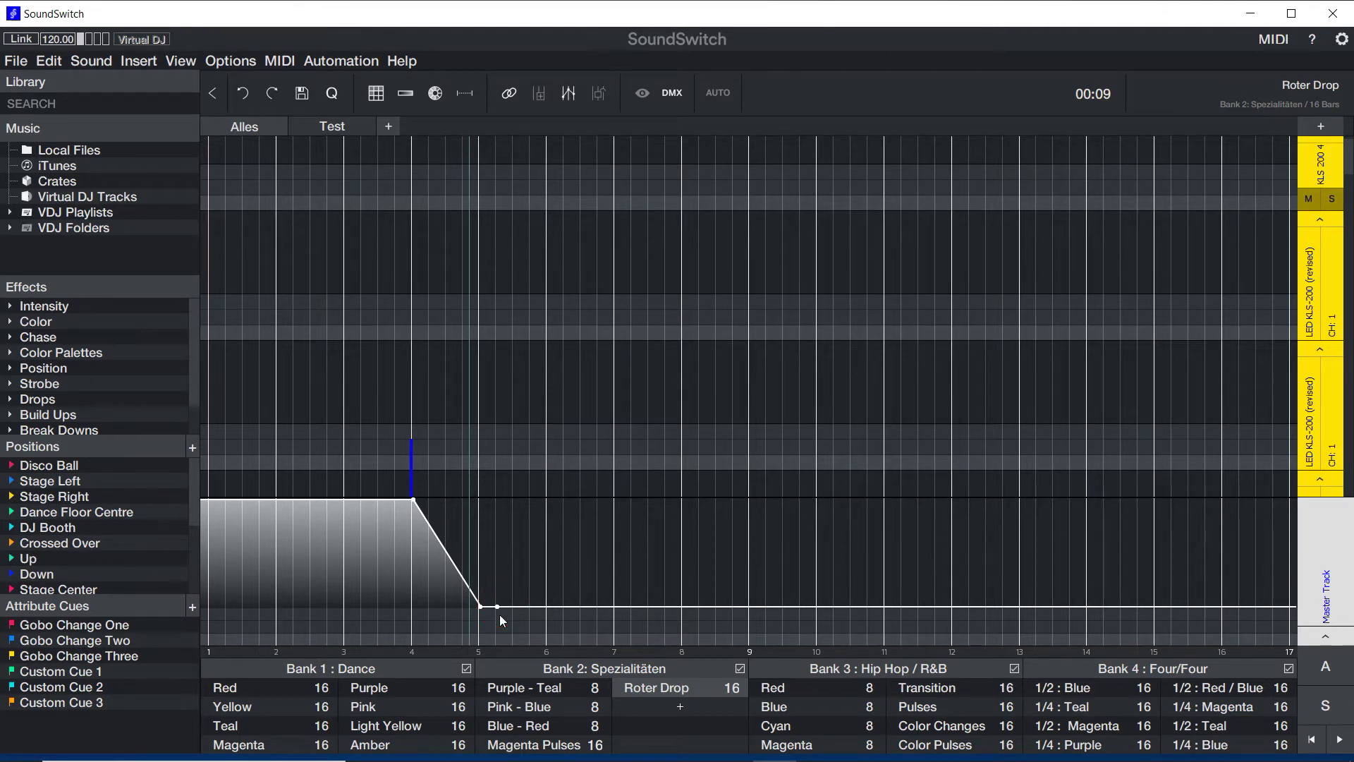
Shape a second Master Track intensity ramp that jumps to full at bar 5 and falls to zero near bar 6.
{"action": "left_click_drag", "start_coordinate": [499, 606], "coordinate": [449, 498]}
{"action": "scroll", "coordinate": [429, 486], "scroll_direction": "up", "scroll_amount": 1}
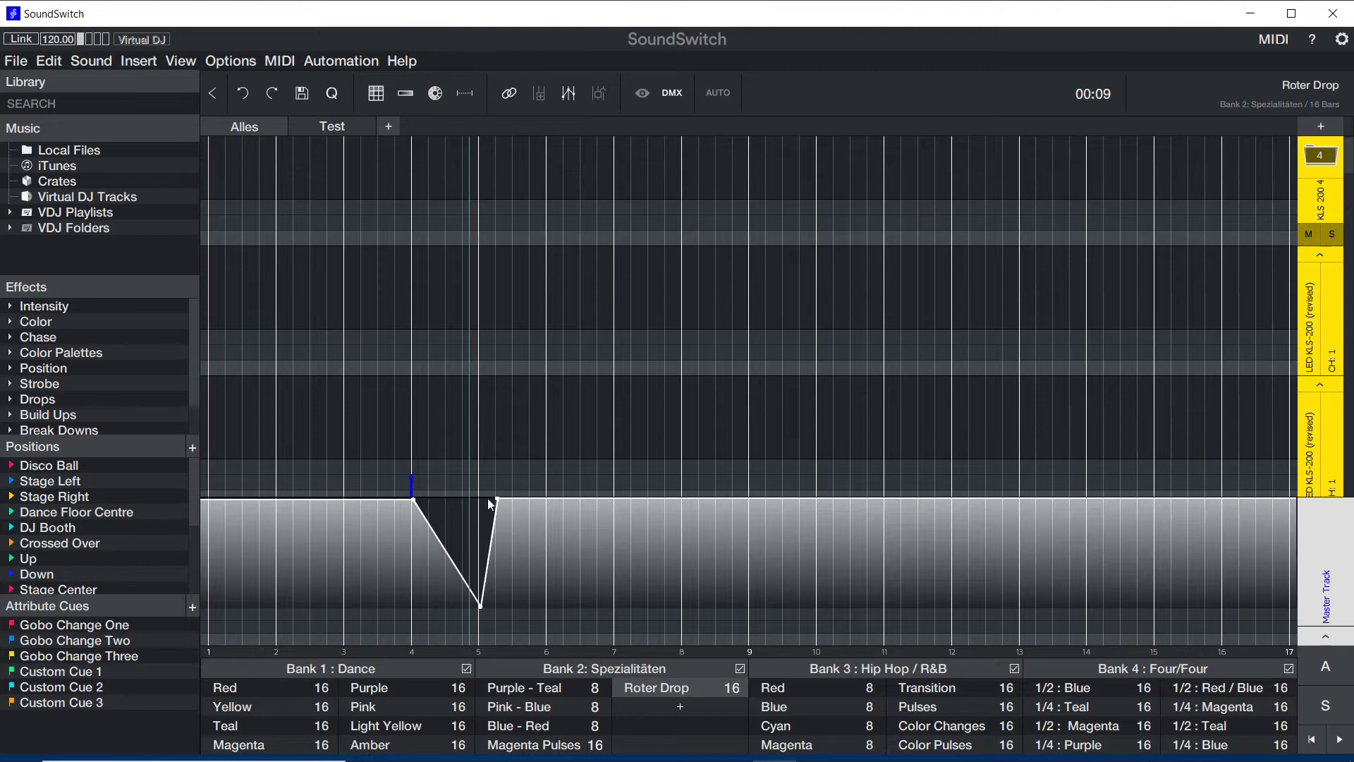
{"action": "left_click_drag", "start_coordinate": [494, 502], "coordinate": [480, 499]}
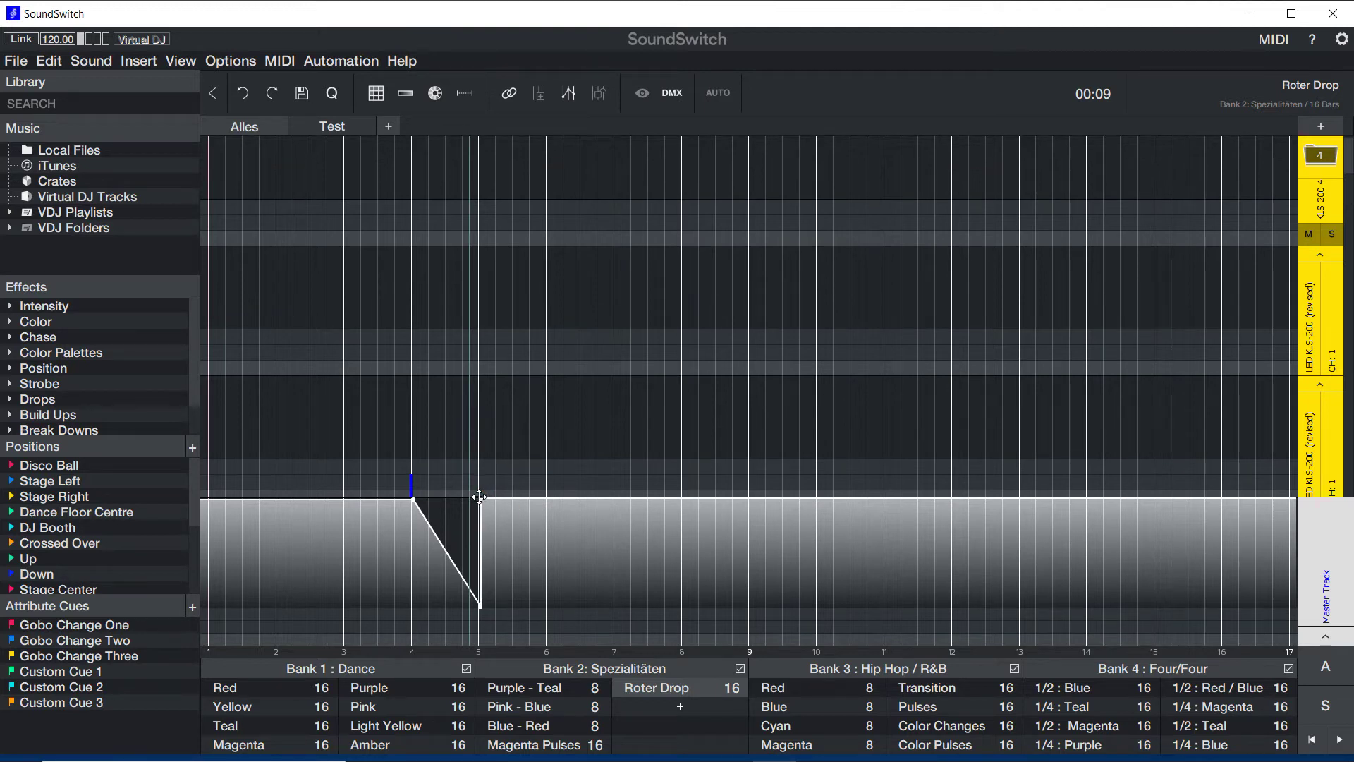
{"action": "left_click", "coordinate": [502, 499]}
{"action": "left_click_drag", "start_coordinate": [503, 501], "coordinate": [544, 625]}
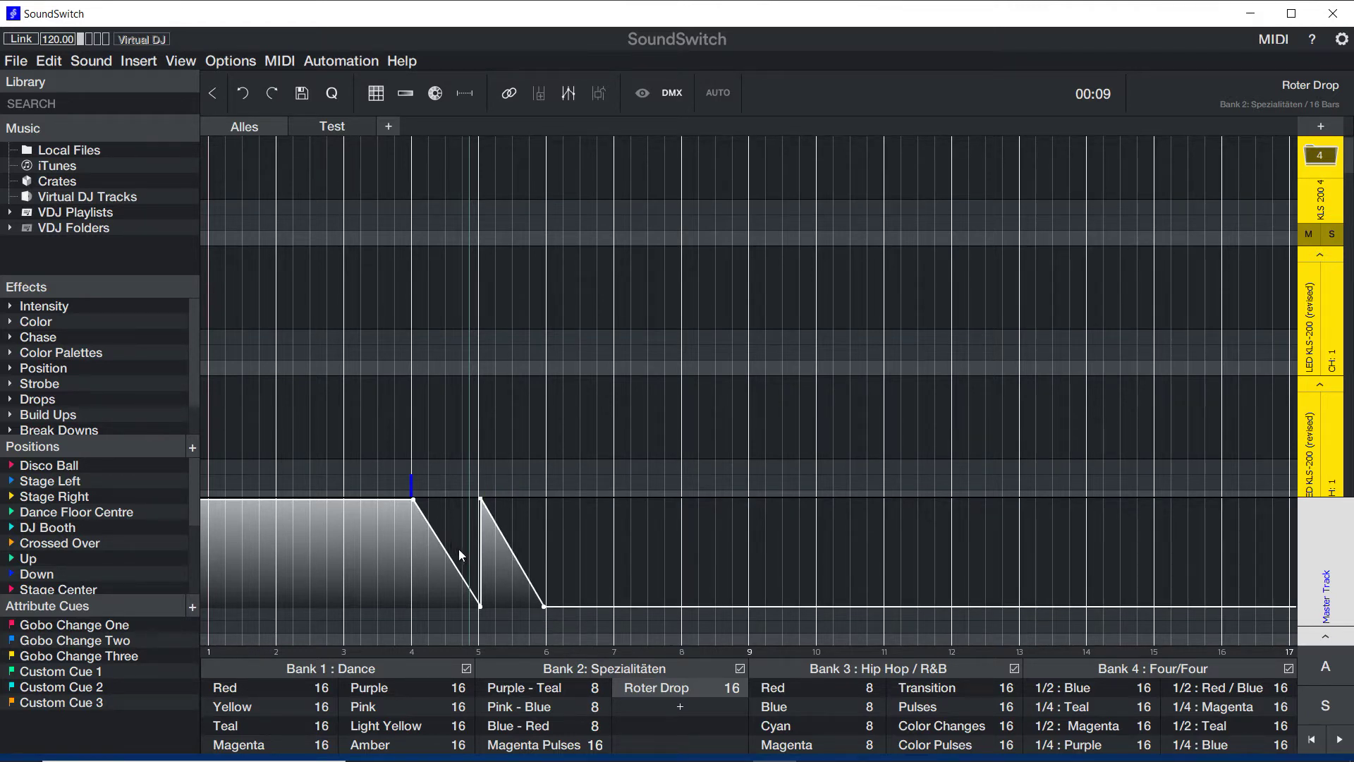
Delete the full-intensity point at bar 5 and shape a peak near bar 6 that falls back to zero shortly after it.
{"action": "left_click", "coordinate": [481, 498]}
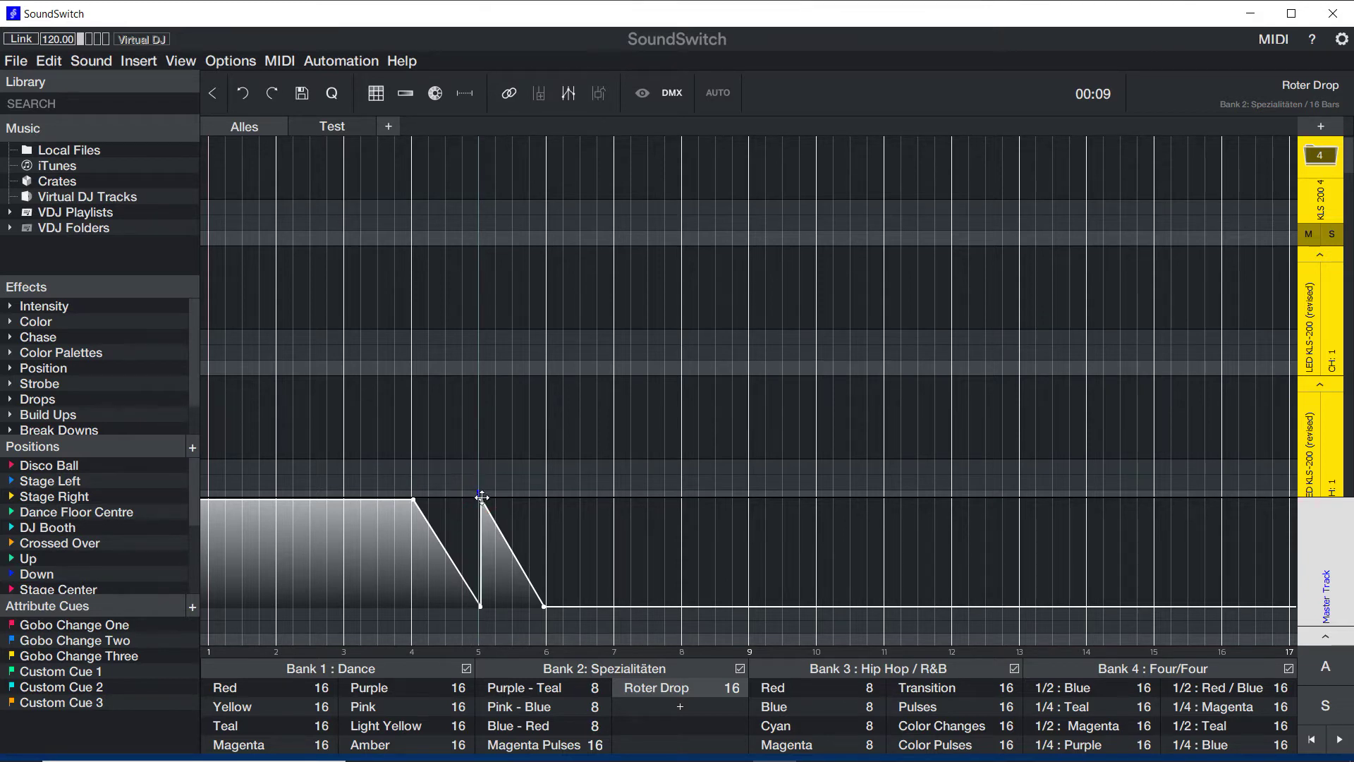
{"action": "key", "text": "Delete"}
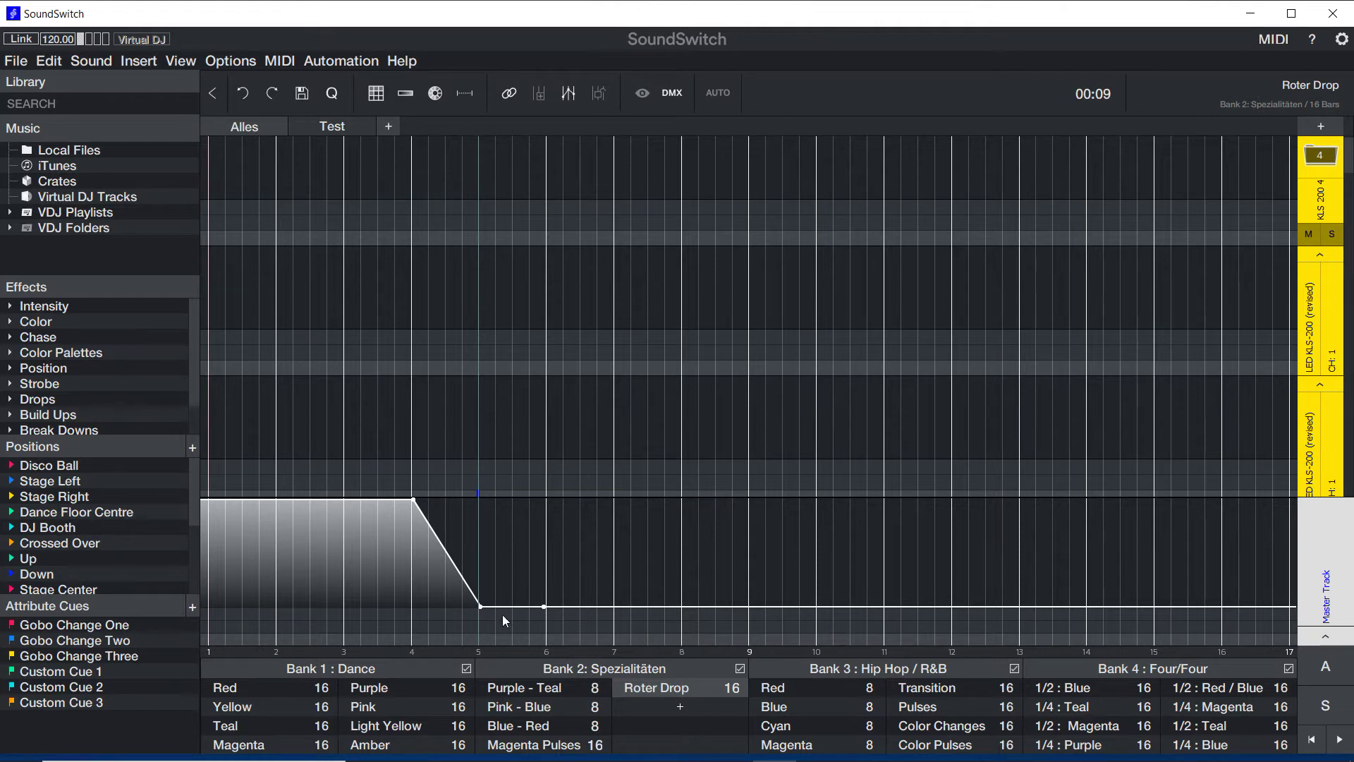
{"action": "left_click", "coordinate": [569, 606]}
{"action": "left_click_drag", "start_coordinate": [546, 606], "coordinate": [542, 502]}
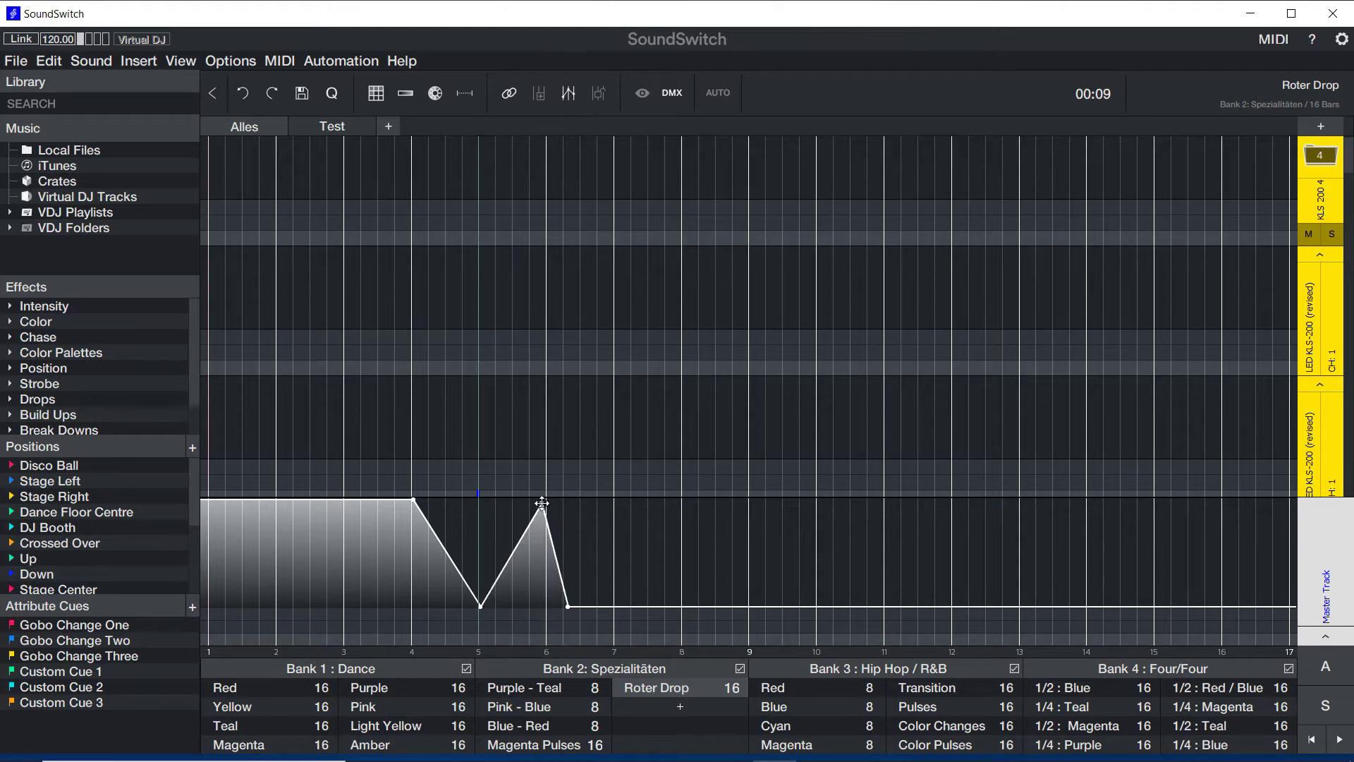
Delete the Master Track intensity points between about bar 3.75 and bar 7.
{"action": "left_click_drag", "start_coordinate": [616, 601], "coordinate": [386, 604]}
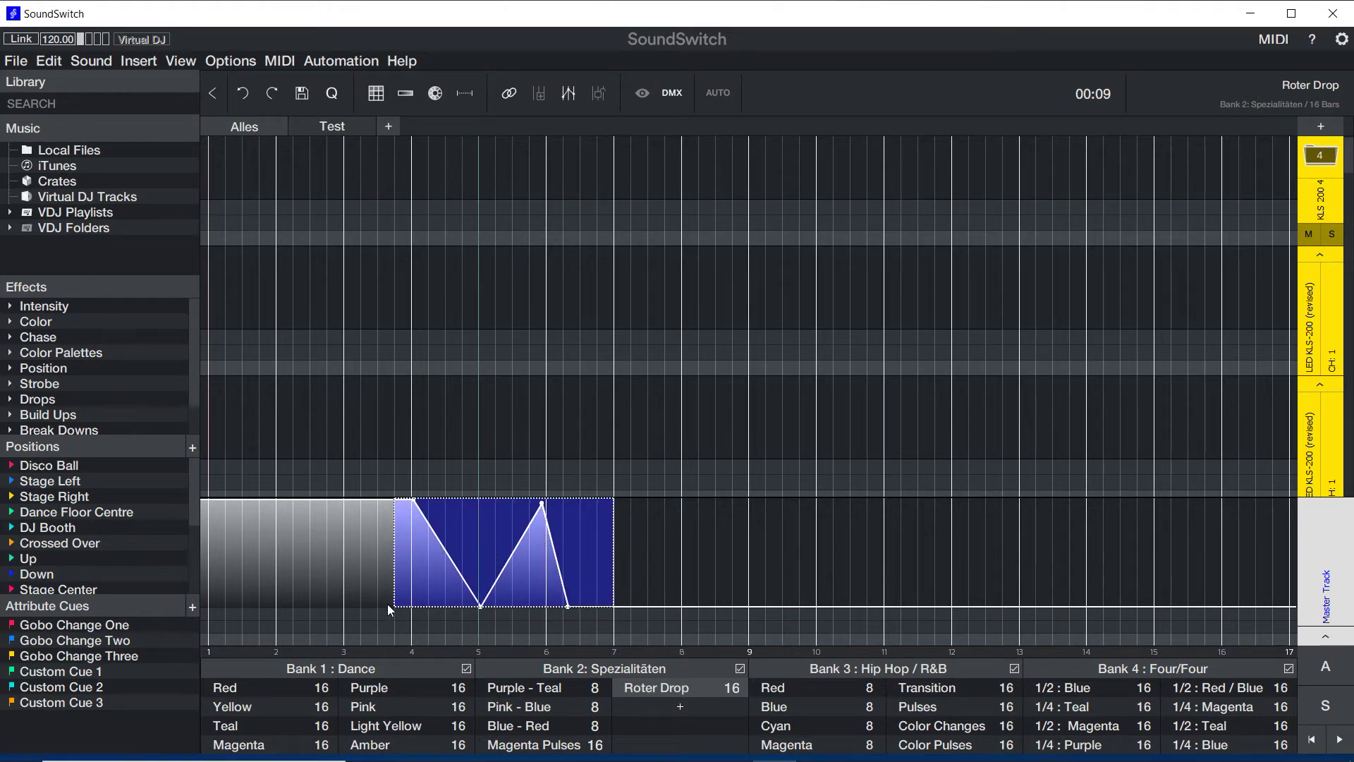
{"action": "key", "text": "Delete"}
{"action": "left_click", "coordinate": [796, 530]}
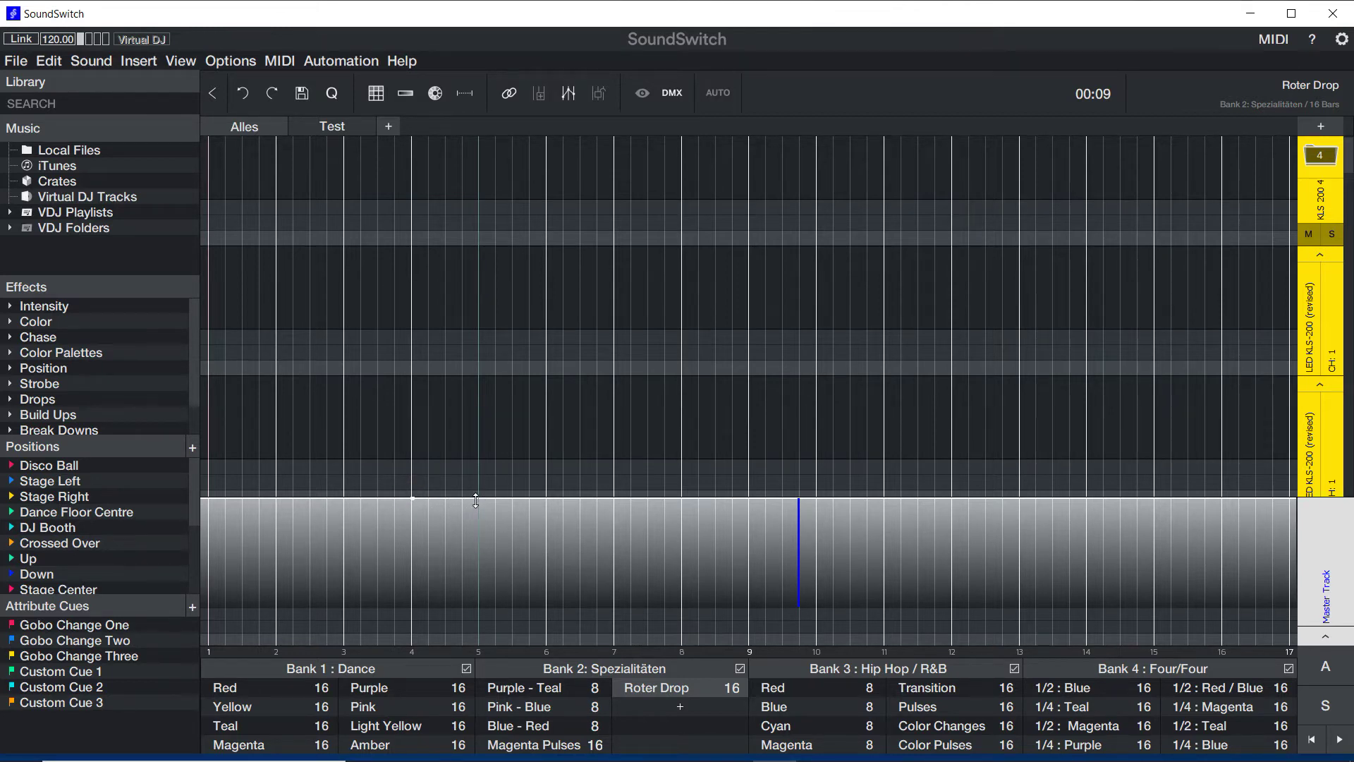
Fade the Master Track from bar 4 to zero at bar 5, and add a ramp from full at bar 5 to zero at bar 6.
{"action": "left_click_drag", "start_coordinate": [476, 499], "coordinate": [479, 662]}
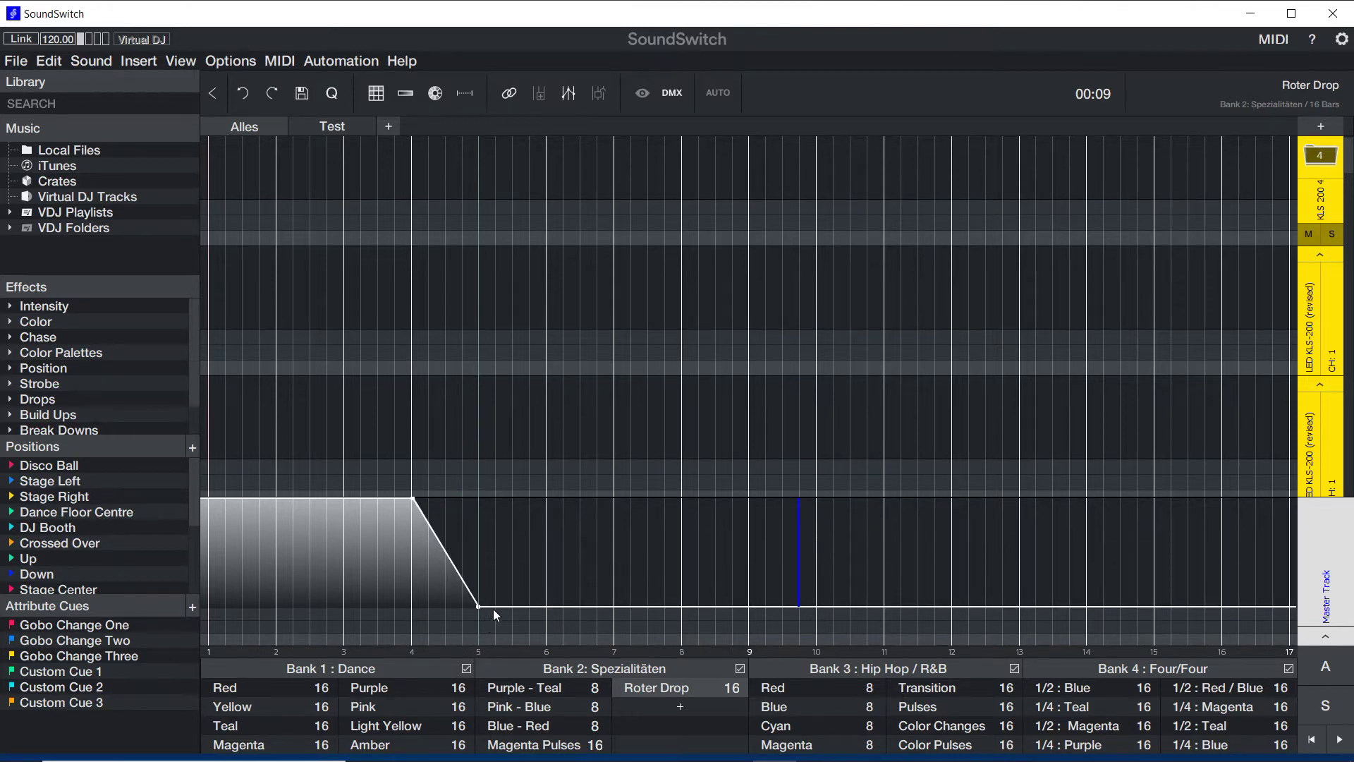
{"action": "left_click_drag", "start_coordinate": [497, 607], "coordinate": [547, 630]}
{"action": "left_click_drag", "start_coordinate": [498, 501], "coordinate": [548, 638]}
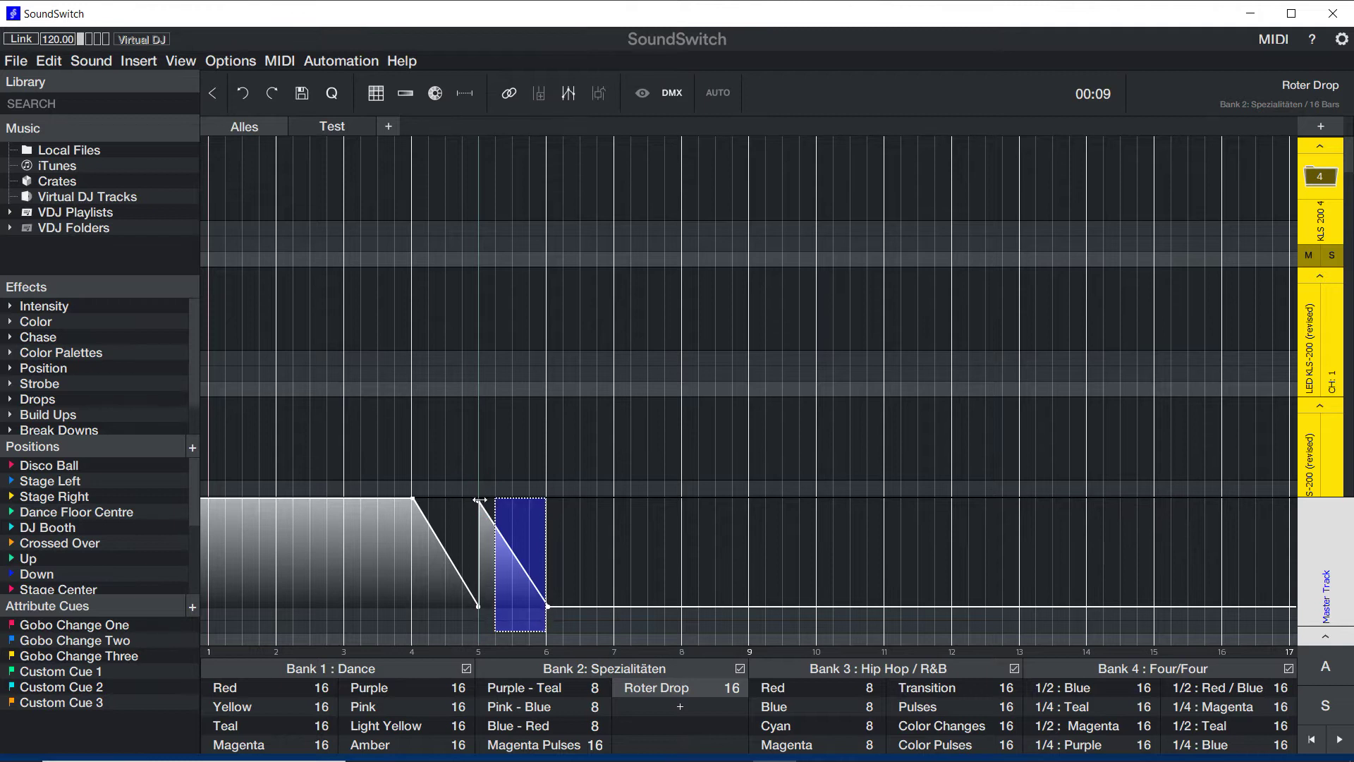
{"action": "left_click", "coordinate": [479, 501]}
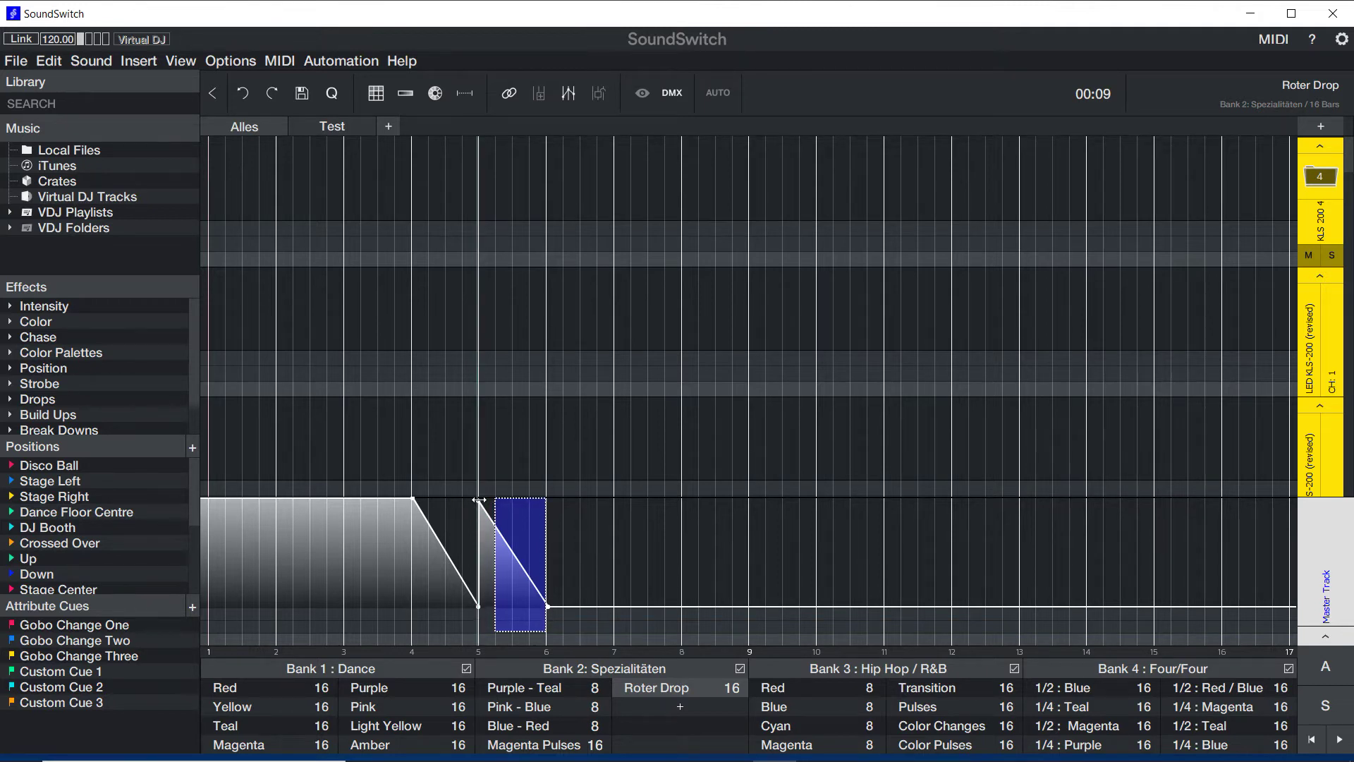
{"action": "left_click", "coordinate": [564, 561]}
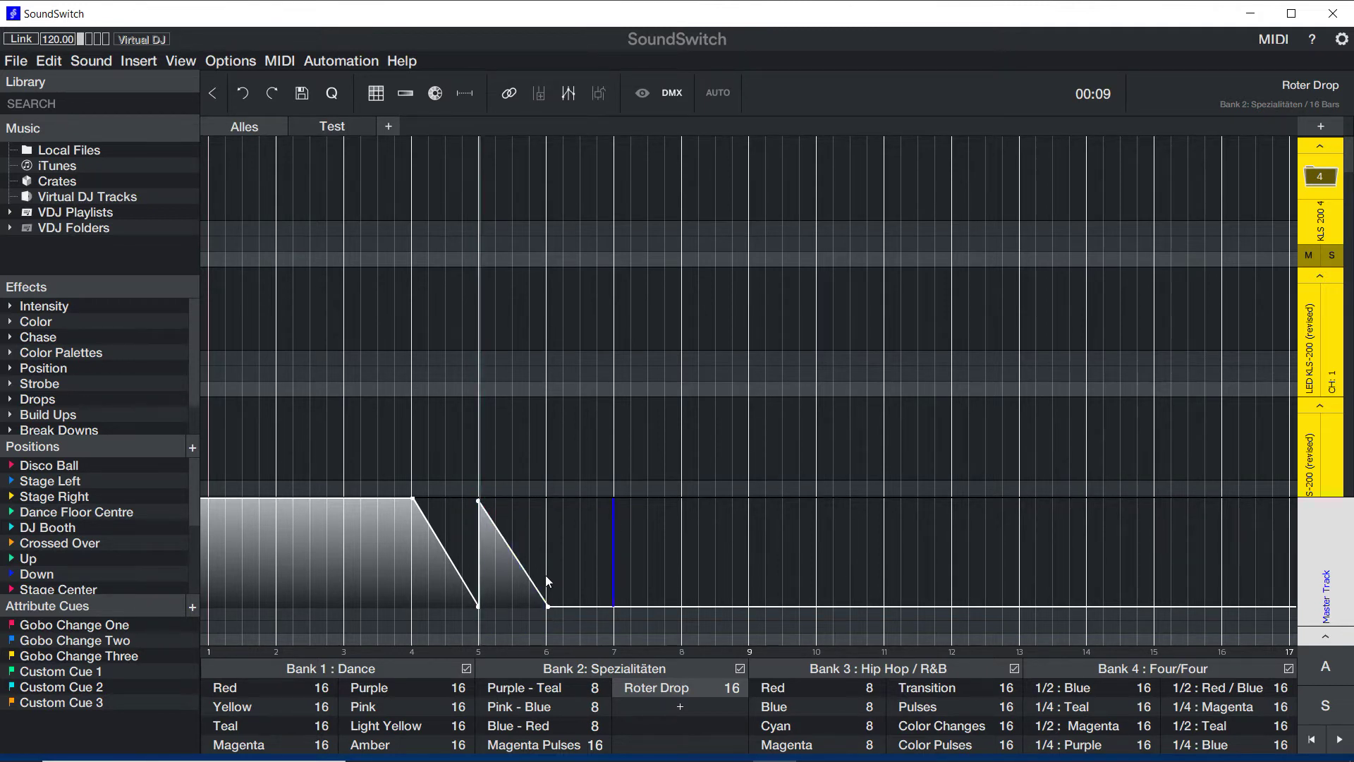
Copy the falling intensity ramp between bars 5 and 6 and paste it at bars 6 and 7.
{"action": "mouse_move", "coordinate": [477, 557]}
{"action": "left_mouse_down"}
{"action": "mouse_move", "coordinate": [521, 573]}
{"action": "mouse_move", "coordinate": [550, 565]}
{"action": "left_mouse_up"}
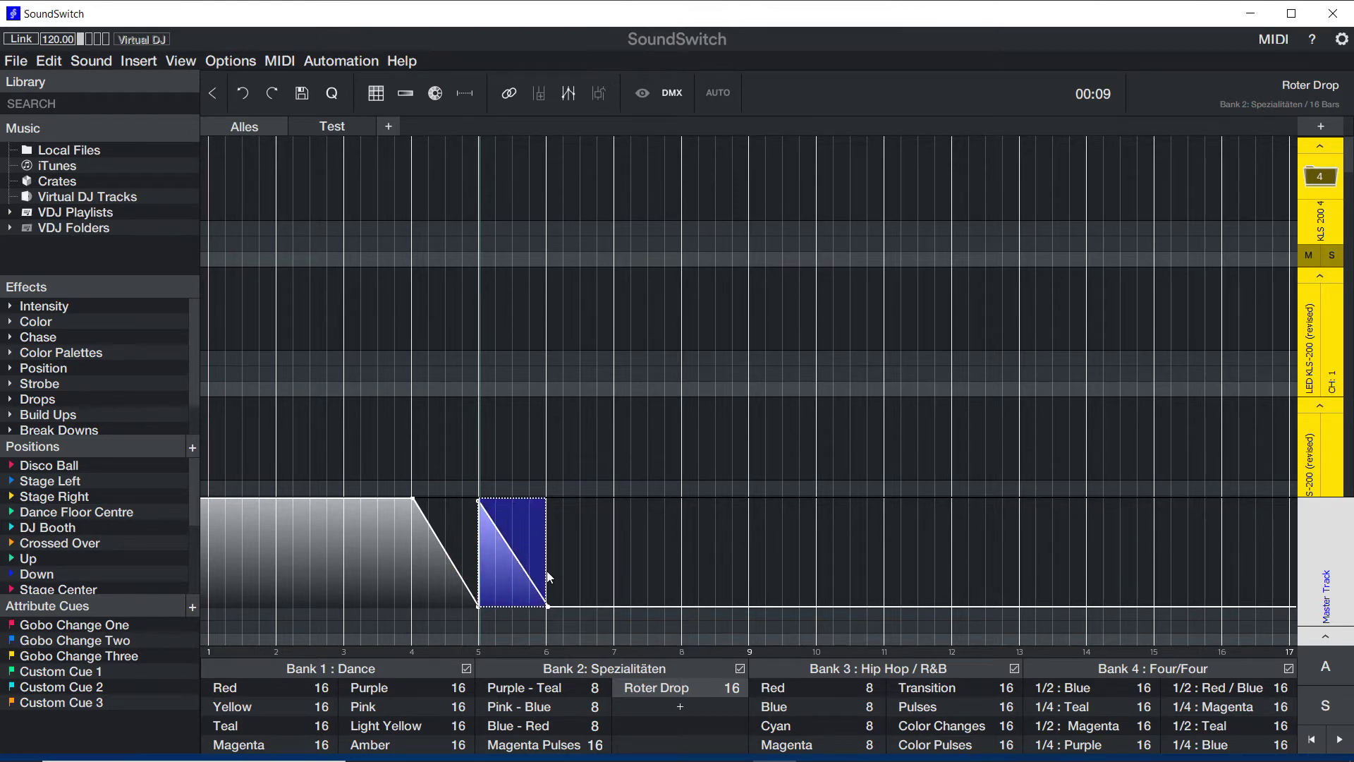
{"action": "left_click", "coordinate": [552, 578]}
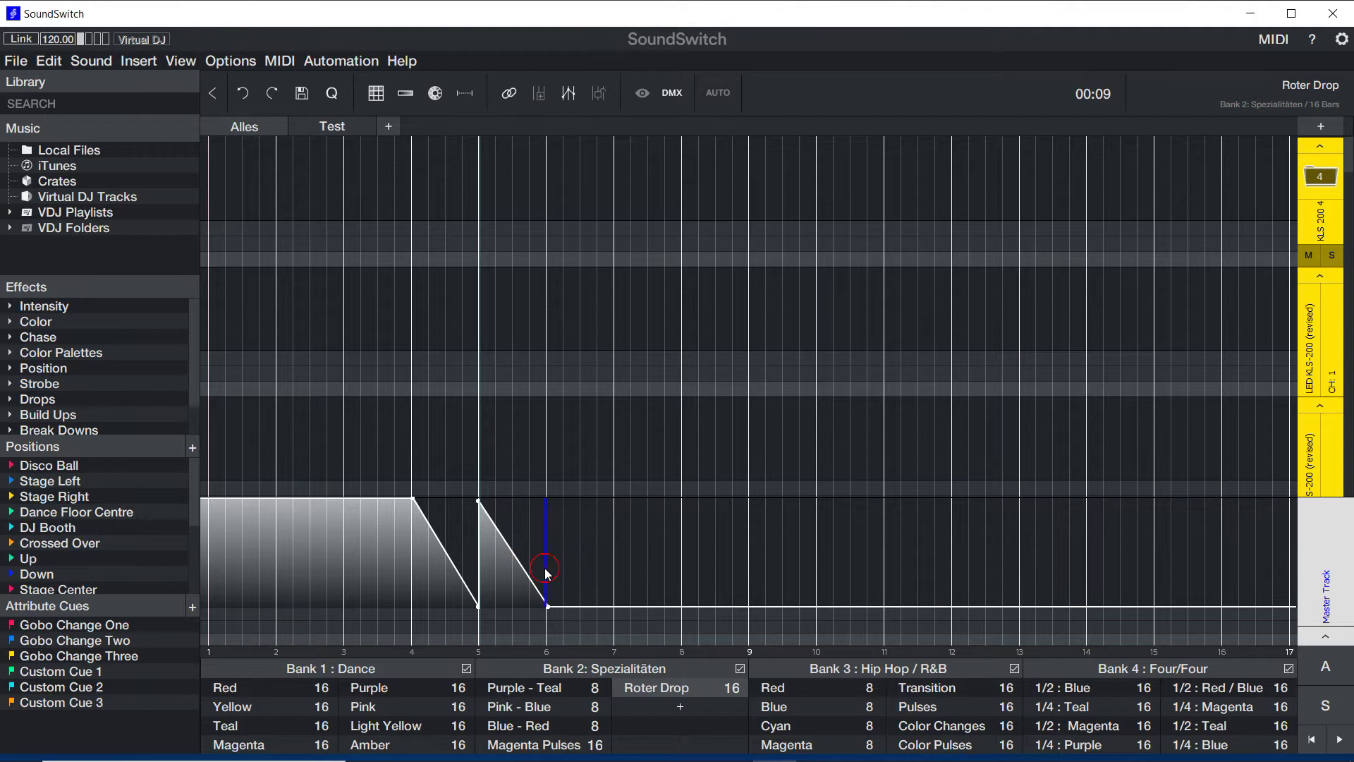
{"action": "key", "text": "ctrl+v"}
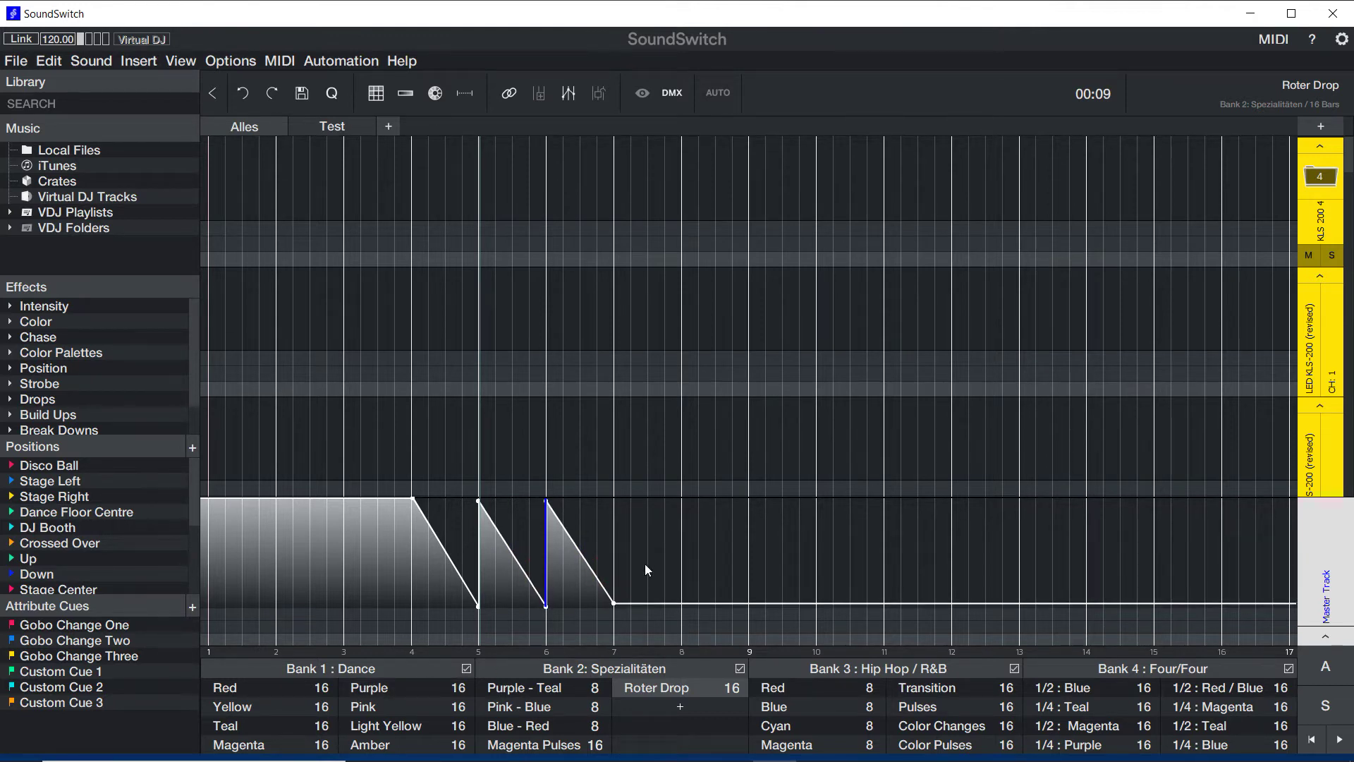
{"action": "left_click", "coordinate": [615, 560]}
{"action": "key", "text": "ctrl+v"}
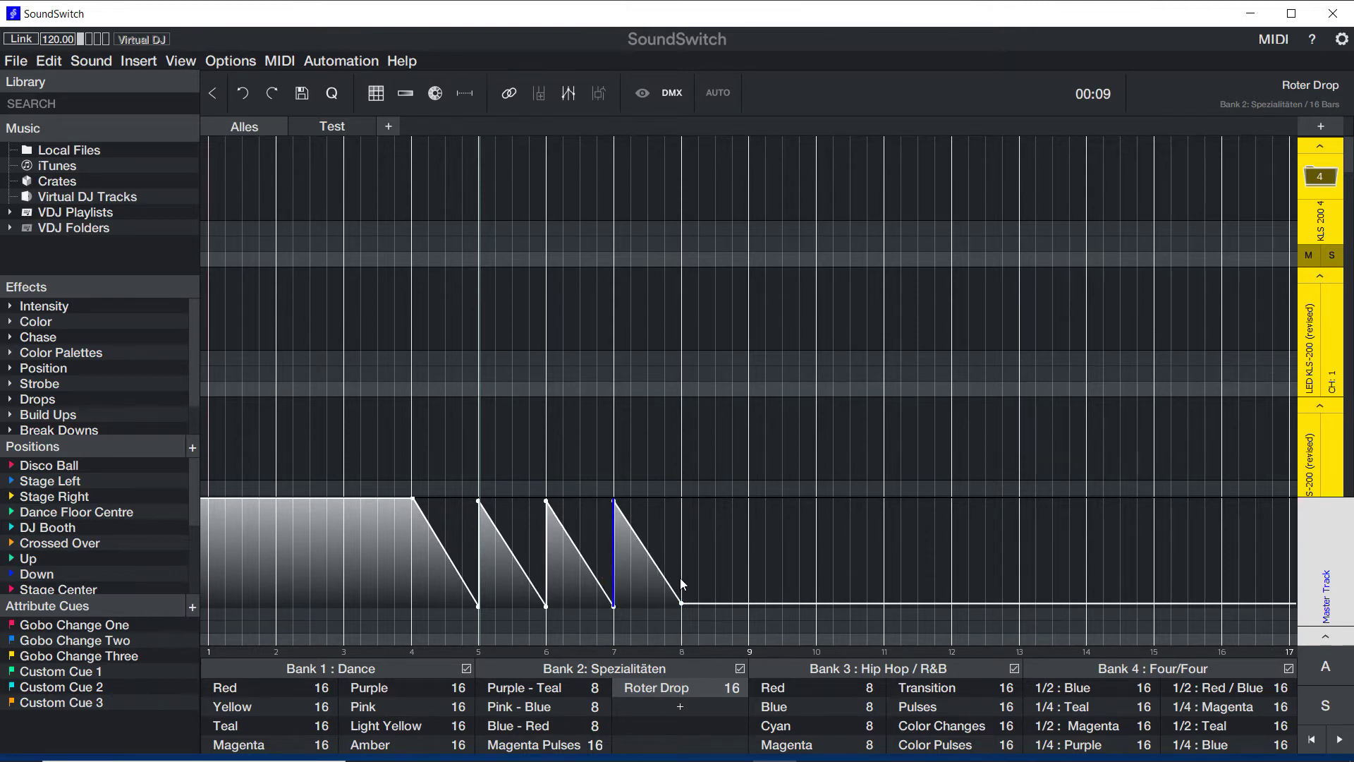
Copy the three intensity ramps from bar 5 to bar 8 and paste them at bar 8.
{"action": "left_click_drag", "start_coordinate": [687, 581], "coordinate": [477, 596]}
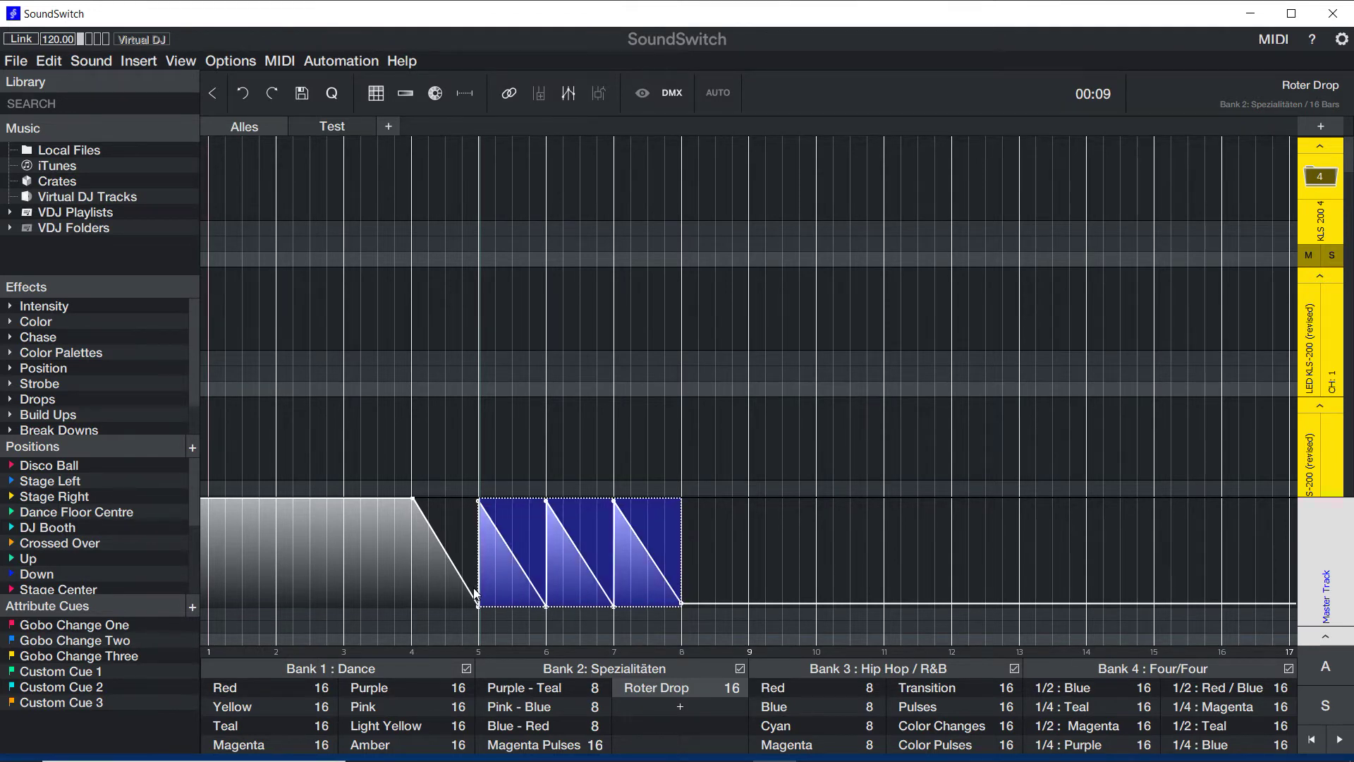
{"action": "left_click", "coordinate": [682, 555]}
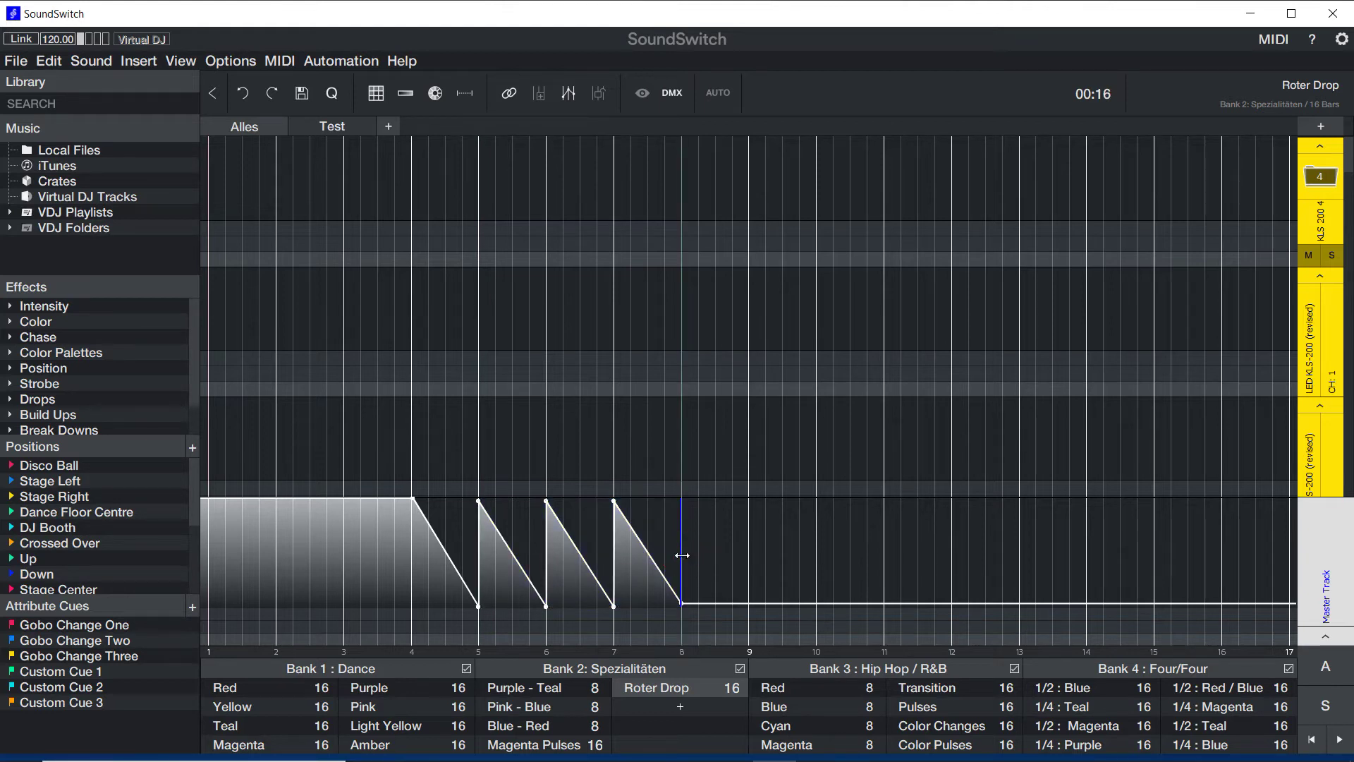
{"action": "key", "text": "ctrl+v"}
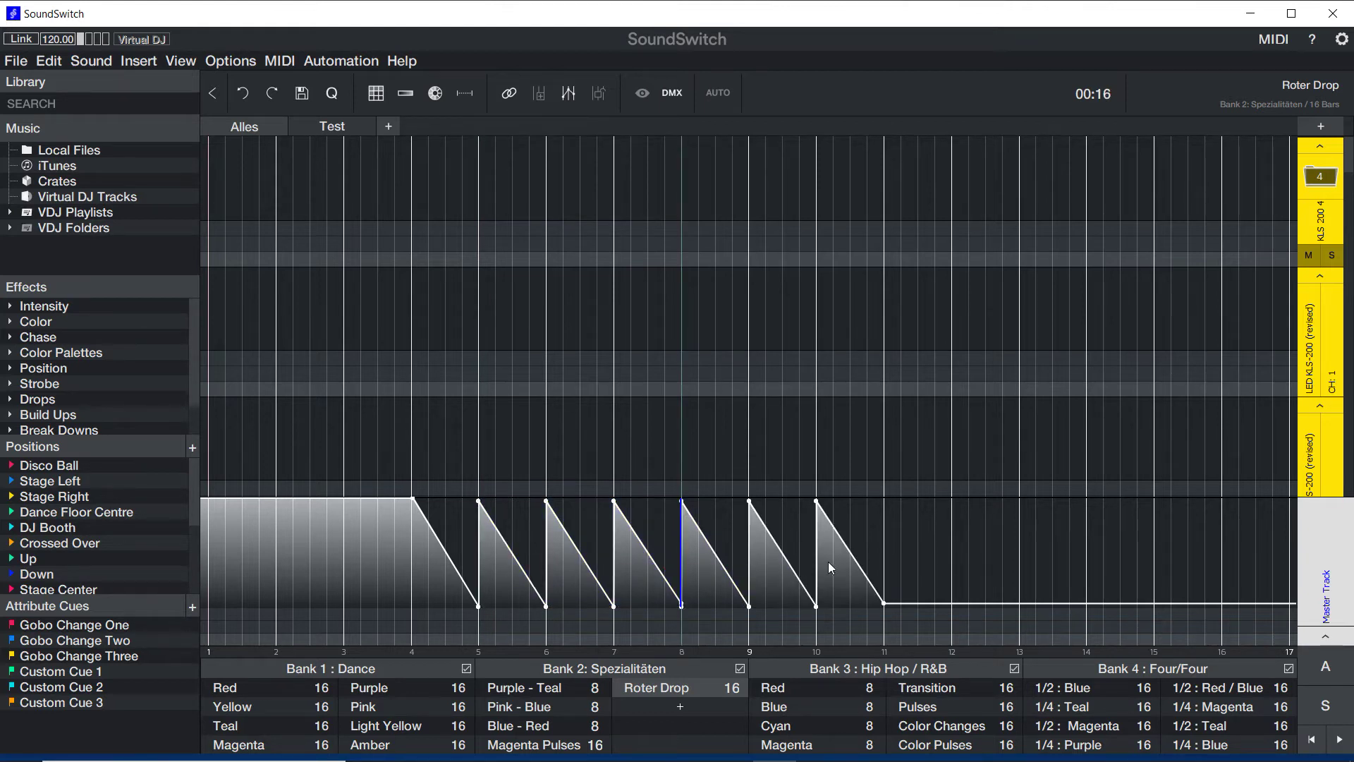
Paste the copied set of three falling intensity ramps on the Master Track at bar 11 and again at bar 14.
{"action": "left_click", "coordinate": [886, 556]}
{"action": "key", "text": "ctrl+v"}
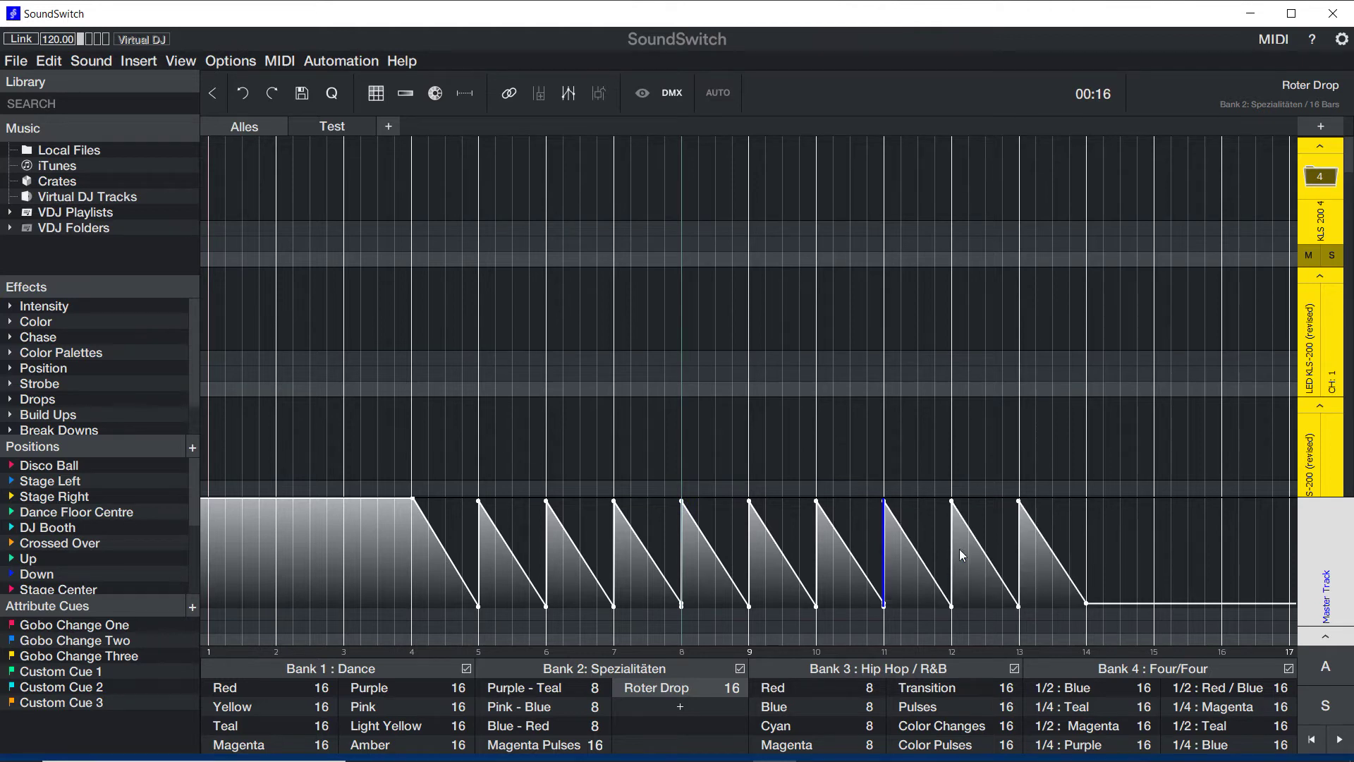
{"action": "left_click", "coordinate": [1087, 542]}
{"action": "key", "text": "ctrl+v"}
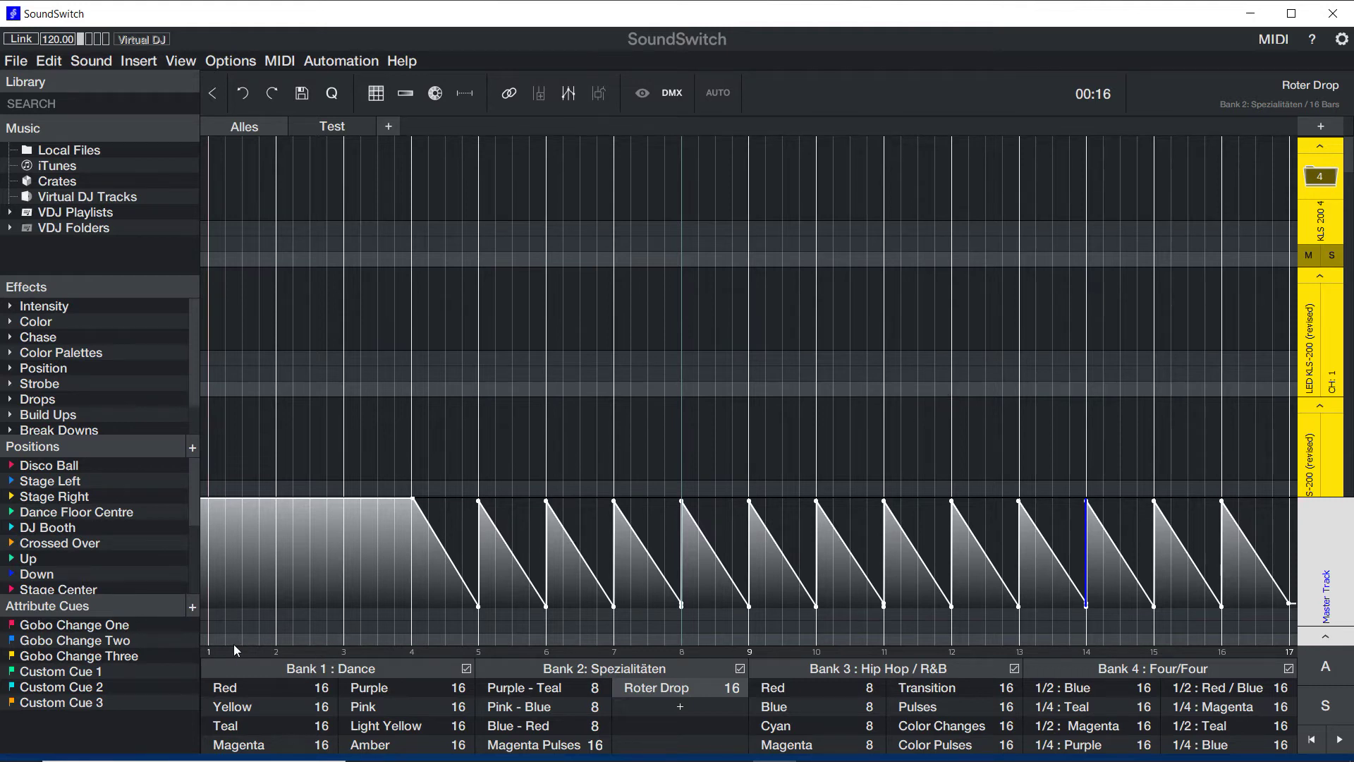
Colour the Master Track's colour lane pure red (R 255, G 0, B 0) from bar 1 to bar 17.
{"action": "left_click_drag", "start_coordinate": [217, 612], "coordinate": [1303, 616]}
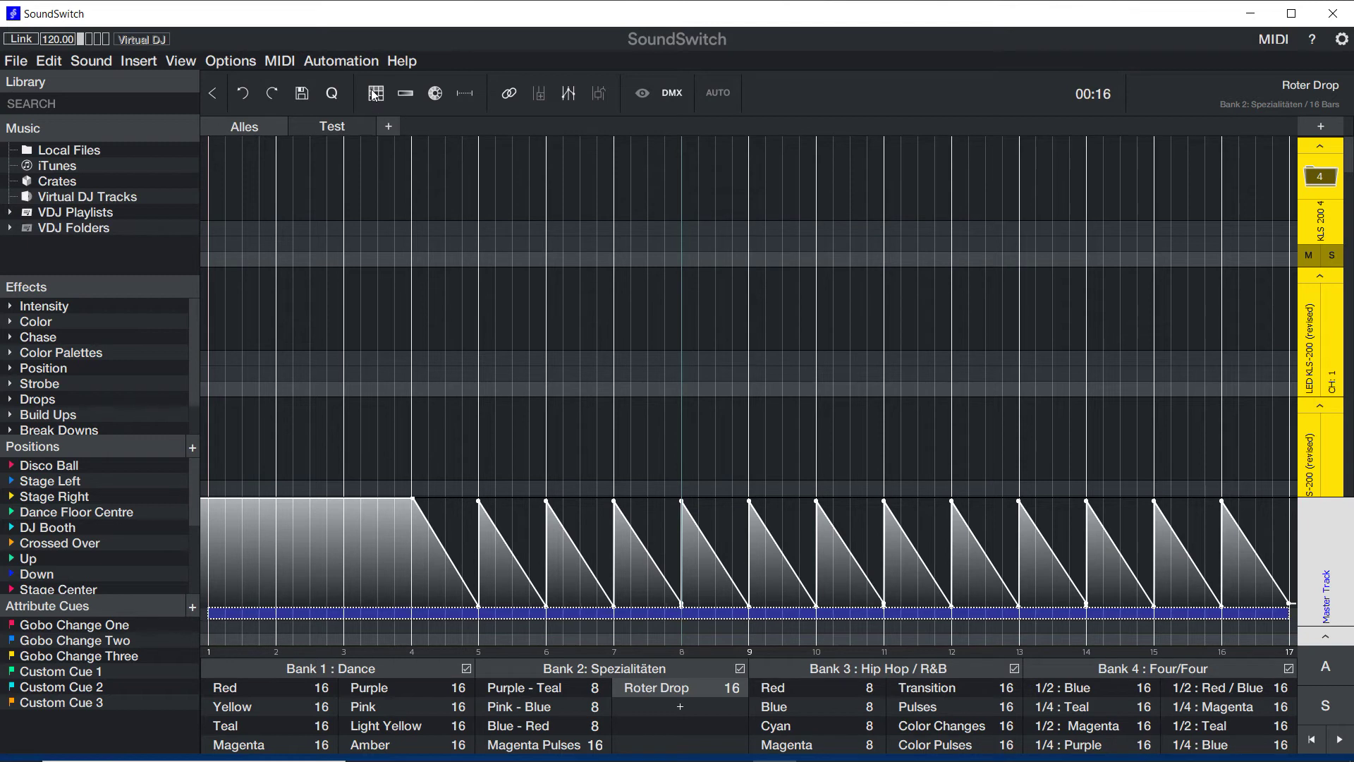
{"action": "right_click", "coordinate": [437, 611]}
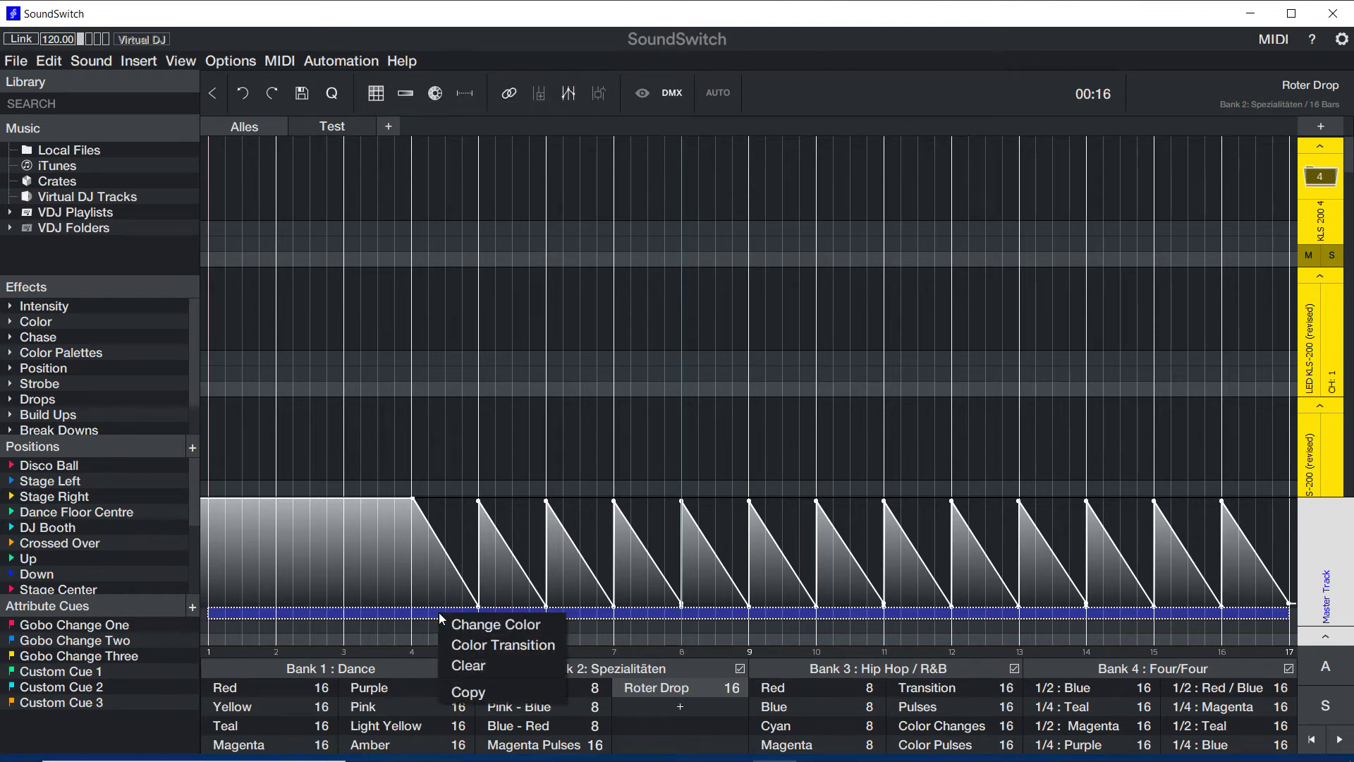
{"action": "left_click", "coordinate": [493, 625]}
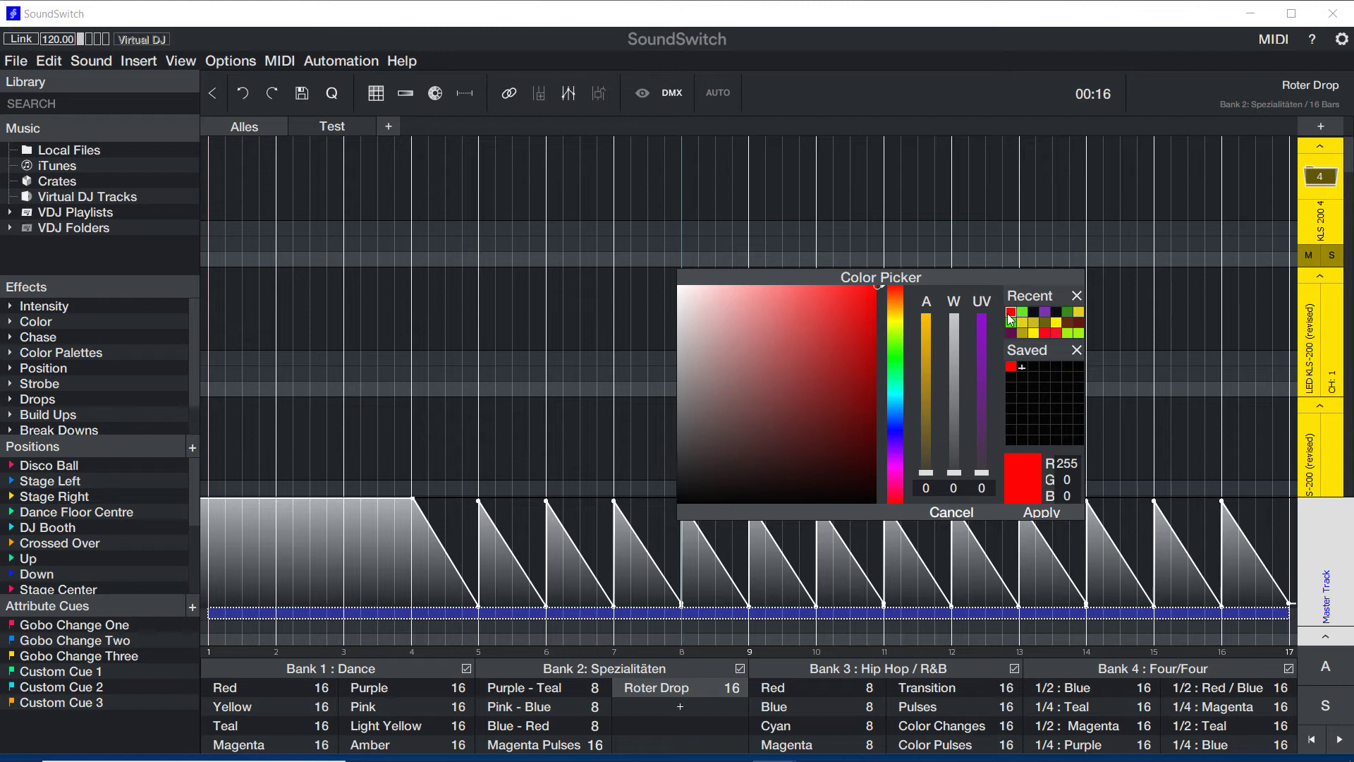
{"action": "left_click", "coordinate": [1049, 514]}
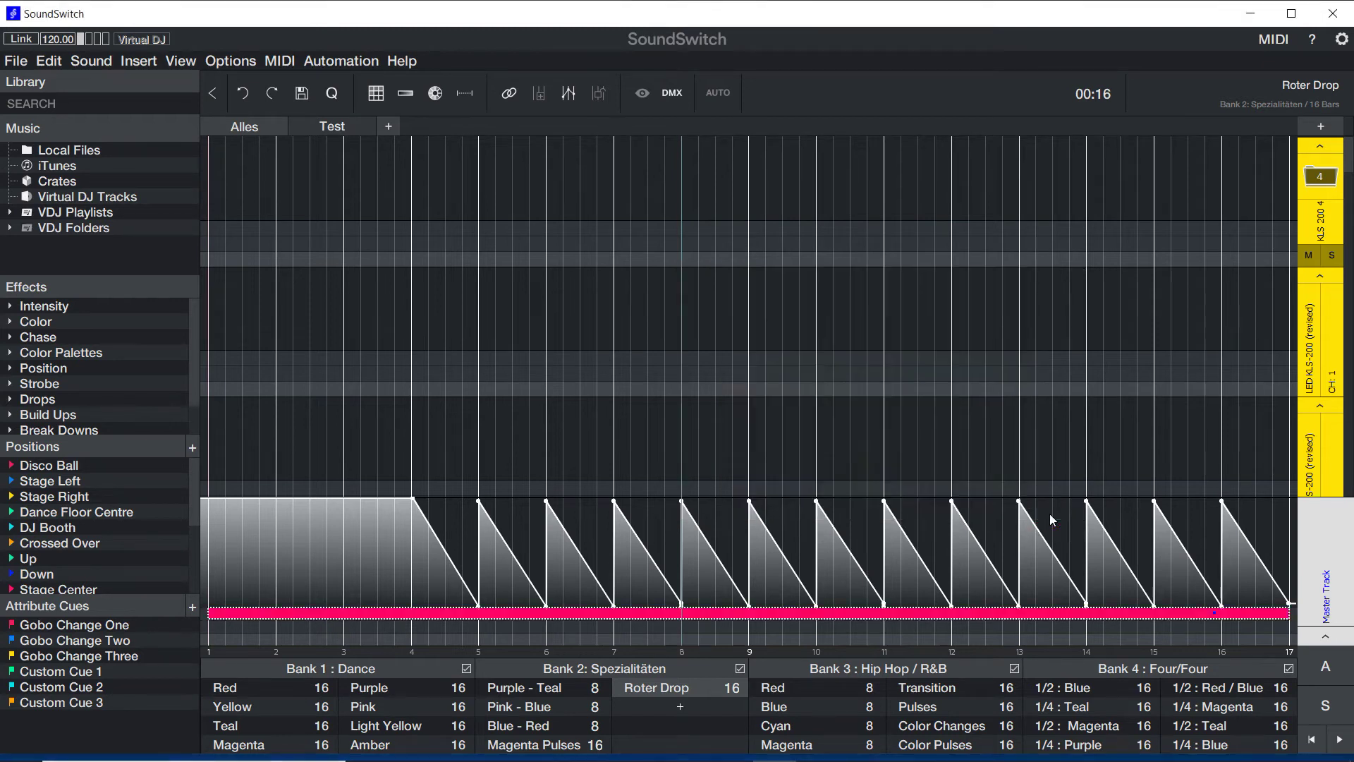
{"action": "left_click", "coordinate": [954, 626]}
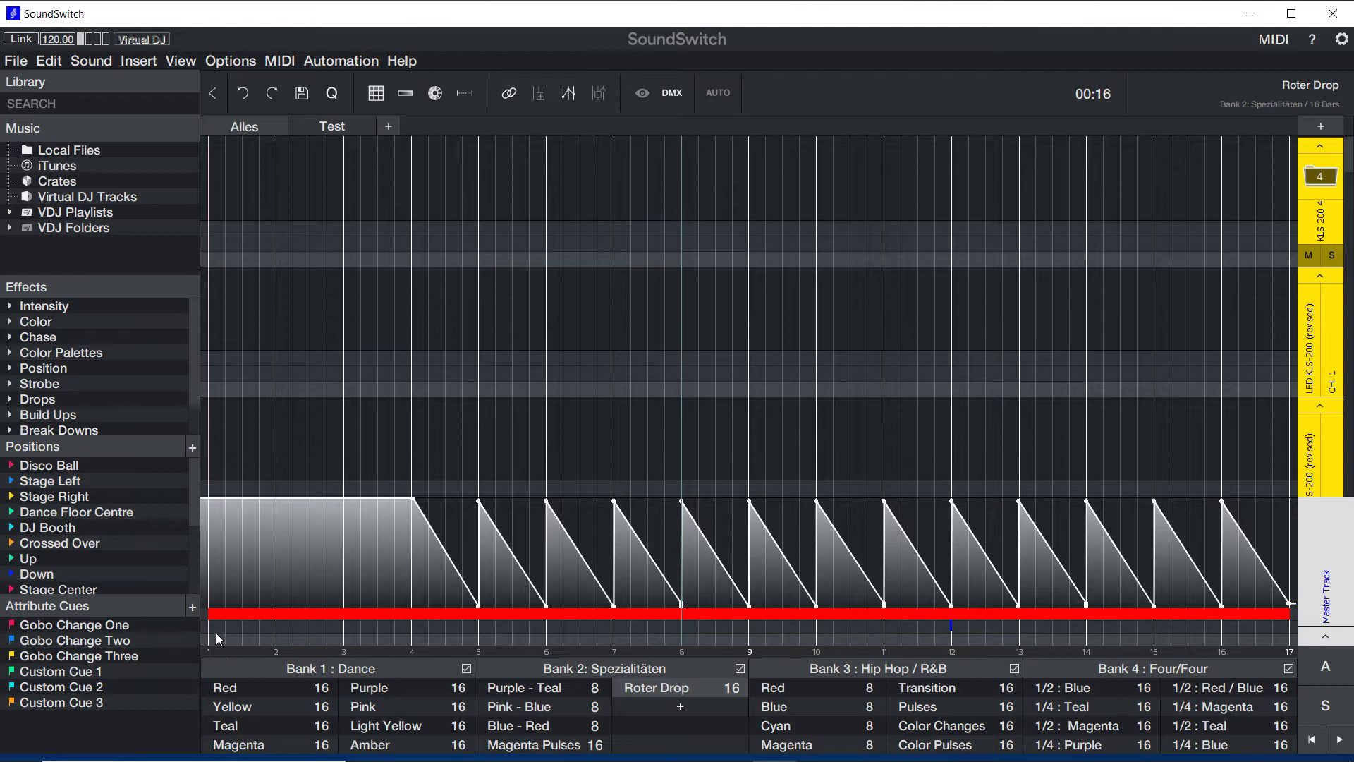
Add a strobe on the Master Track from bar 1 to bar 4, rising from 58% to 90%.
{"action": "left_click_drag", "start_coordinate": [215, 625], "coordinate": [407, 630]}
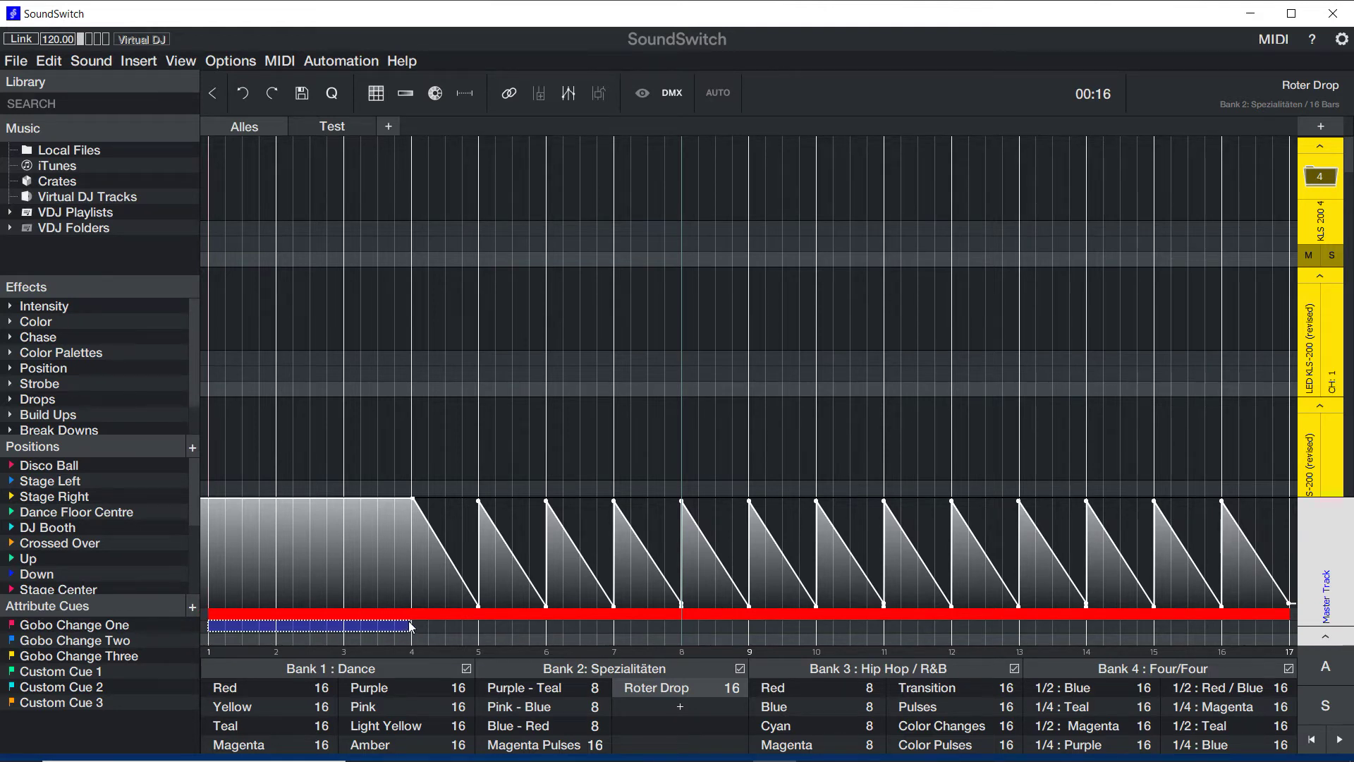
{"action": "right_click", "coordinate": [296, 630]}
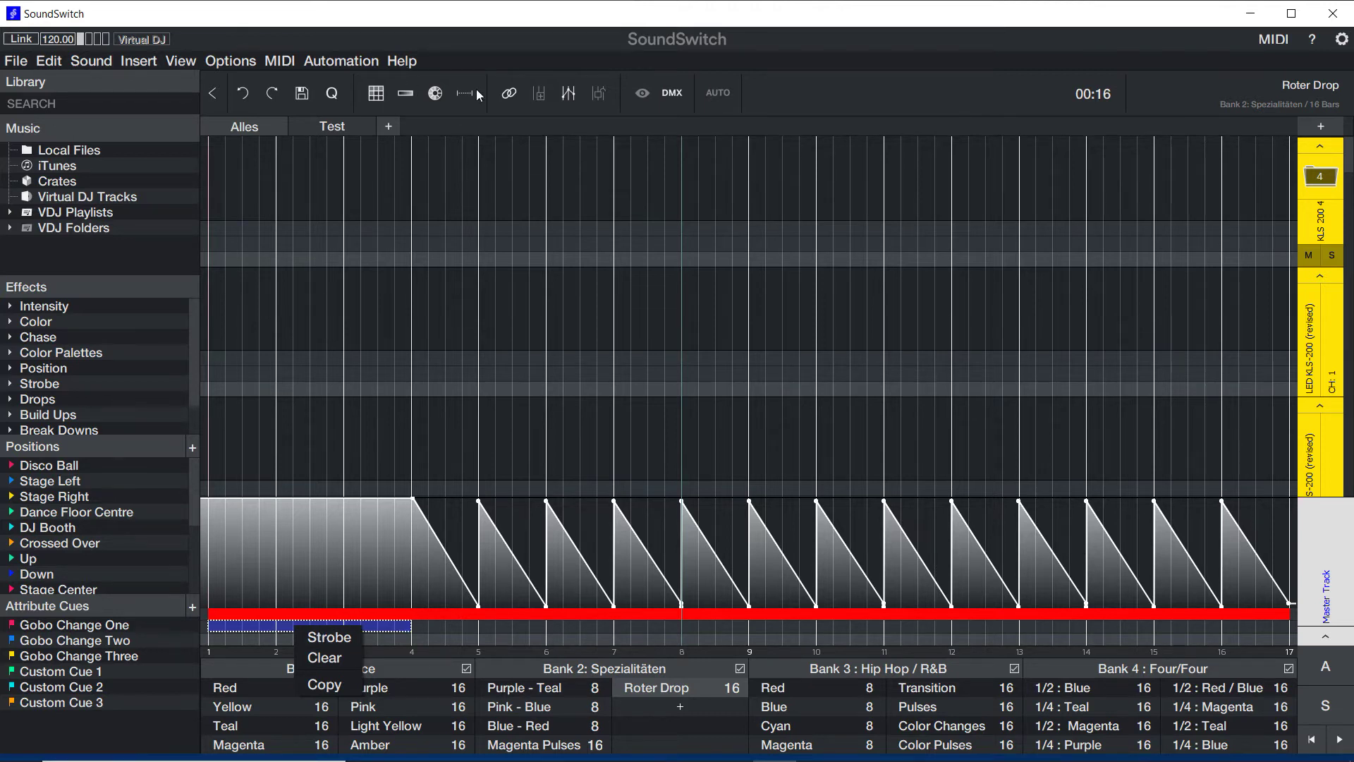
{"action": "left_click", "coordinate": [337, 639]}
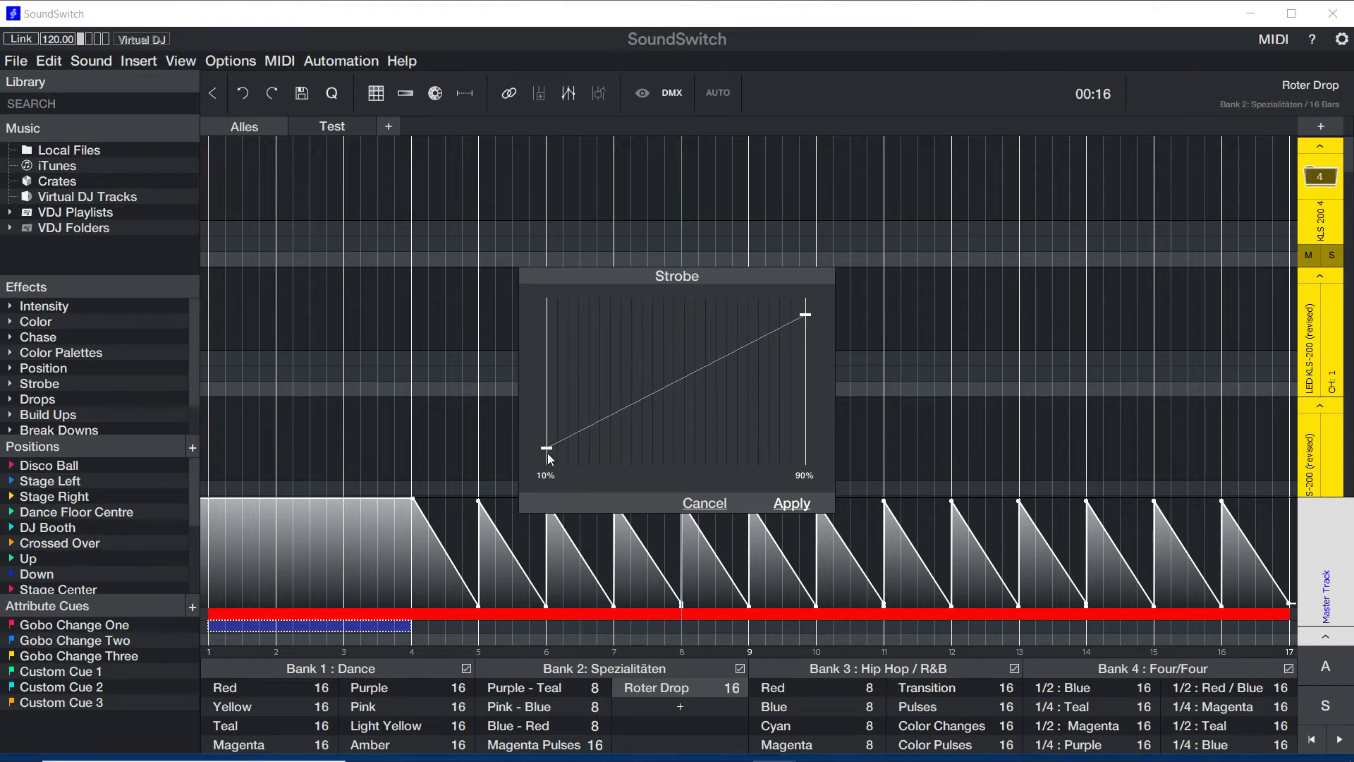
{"action": "left_click_drag", "start_coordinate": [547, 447], "coordinate": [552, 368]}
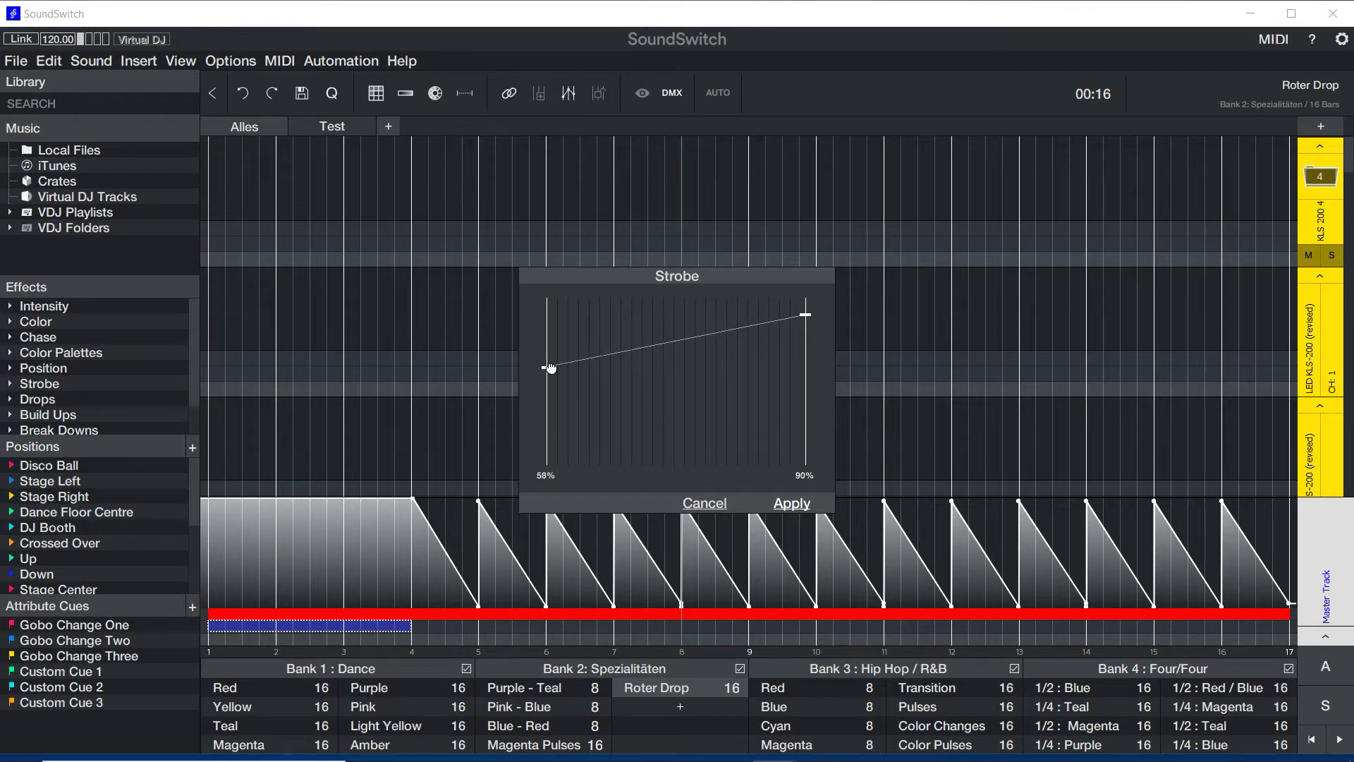
{"action": "left_click", "coordinate": [799, 506]}
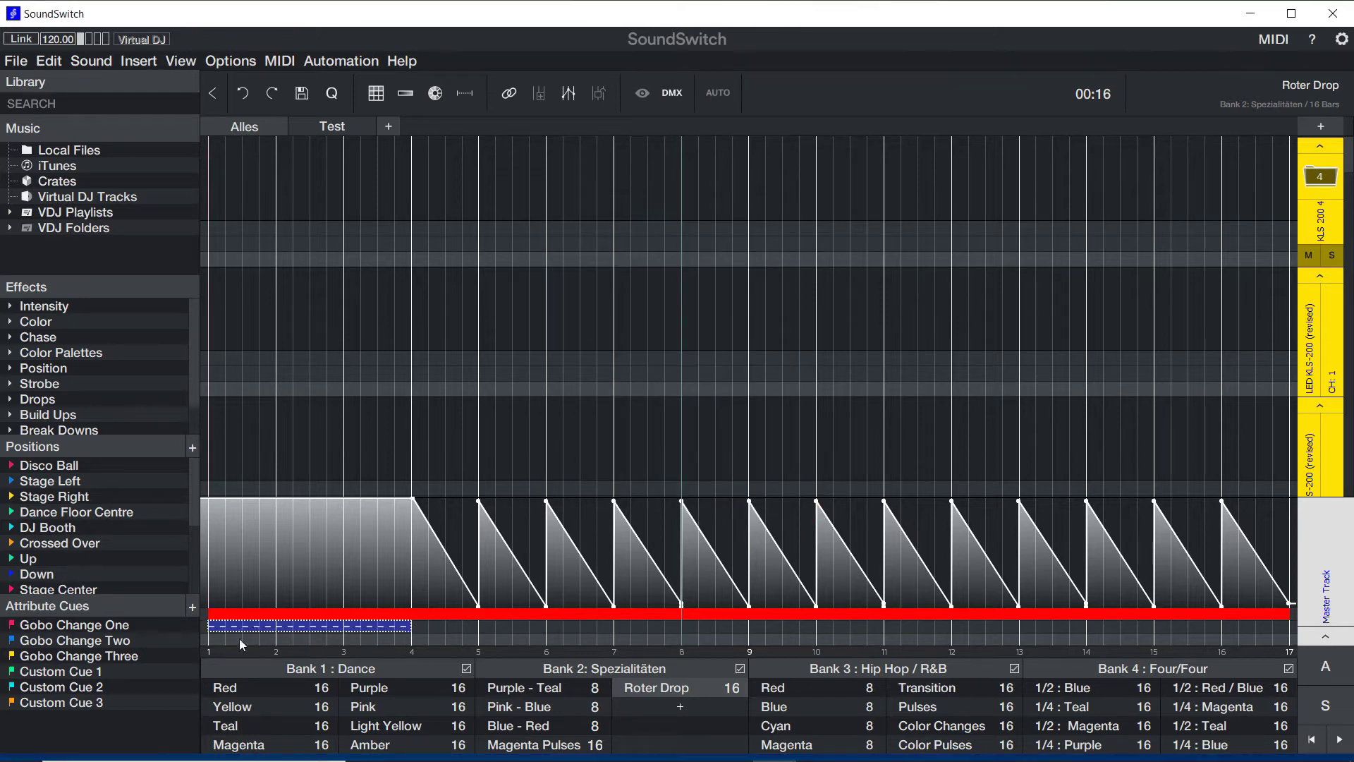
Raise the Master Track's low intensity point at bar 10 so the level holds at full from bar 9 to bar 10.
{"action": "mouse_move", "coordinate": [412, 626]}
{"action": "left_mouse_down"}
{"action": "mouse_move", "coordinate": [726, 625]}
{"action": "mouse_move", "coordinate": [410, 646]}
{"action": "left_mouse_up"}
{"action": "left_click_drag", "start_coordinate": [809, 604], "coordinate": [821, 500]}
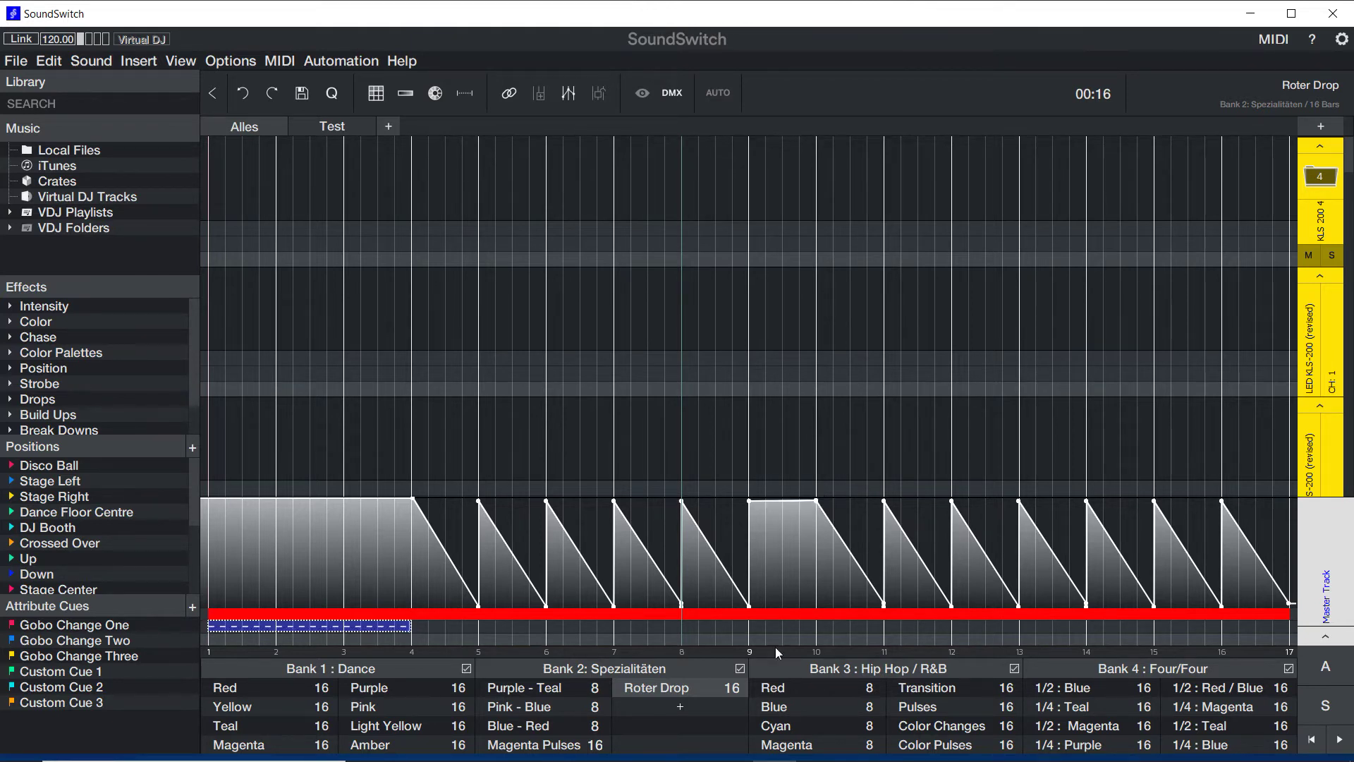
{"action": "left_click_drag", "start_coordinate": [751, 639], "coordinate": [805, 639]}
{"action": "right_click", "coordinate": [805, 638]}
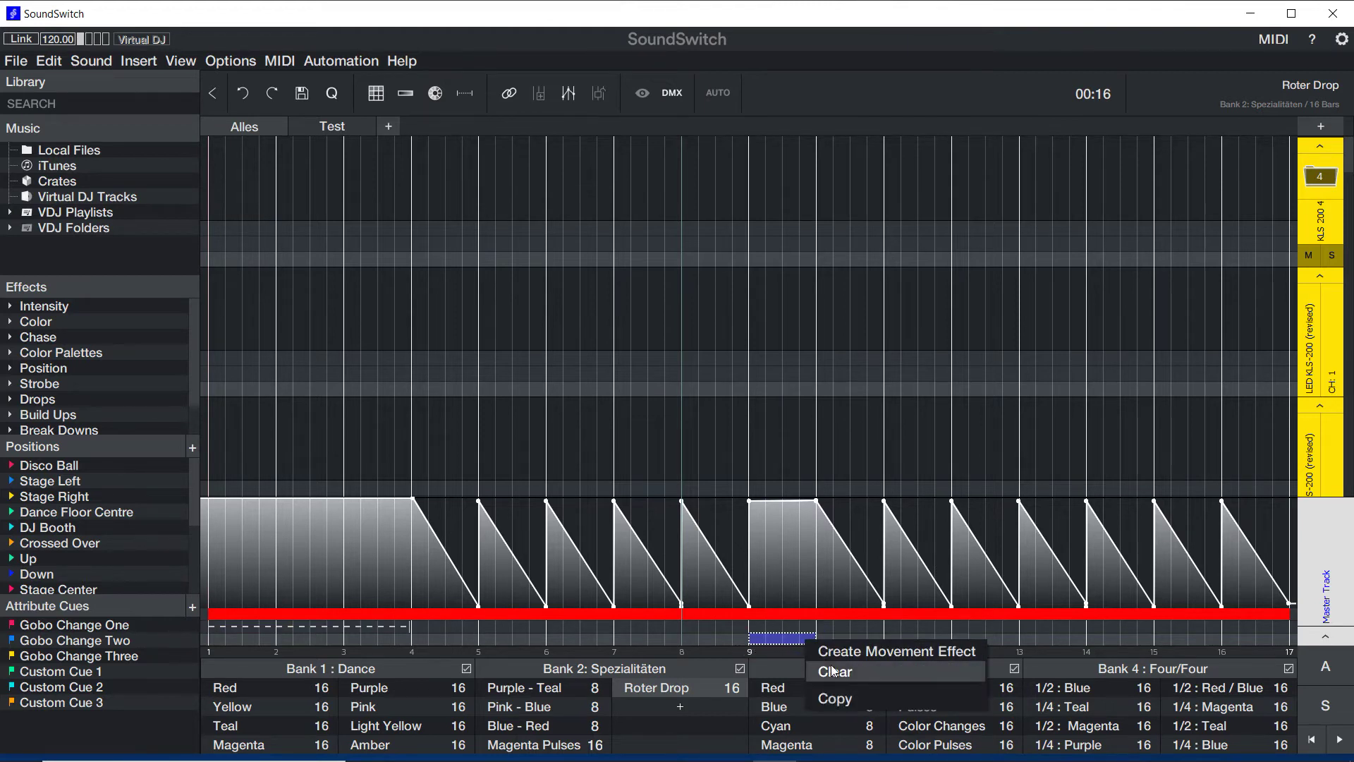
{"action": "left_click", "coordinate": [761, 624]}
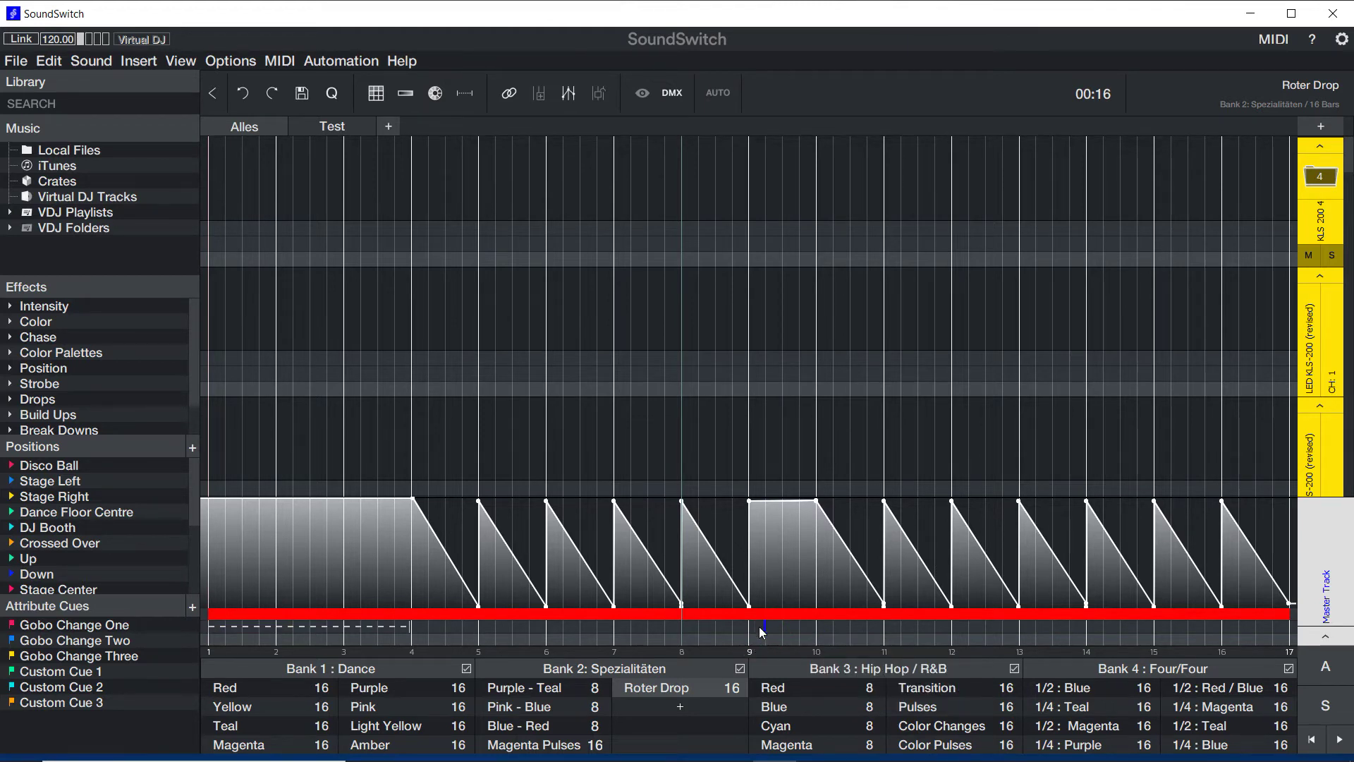
Add a constant 81% strobe on the Master Track between bars 9 and 10.
{"action": "left_click_drag", "start_coordinate": [789, 630], "coordinate": [814, 631]}
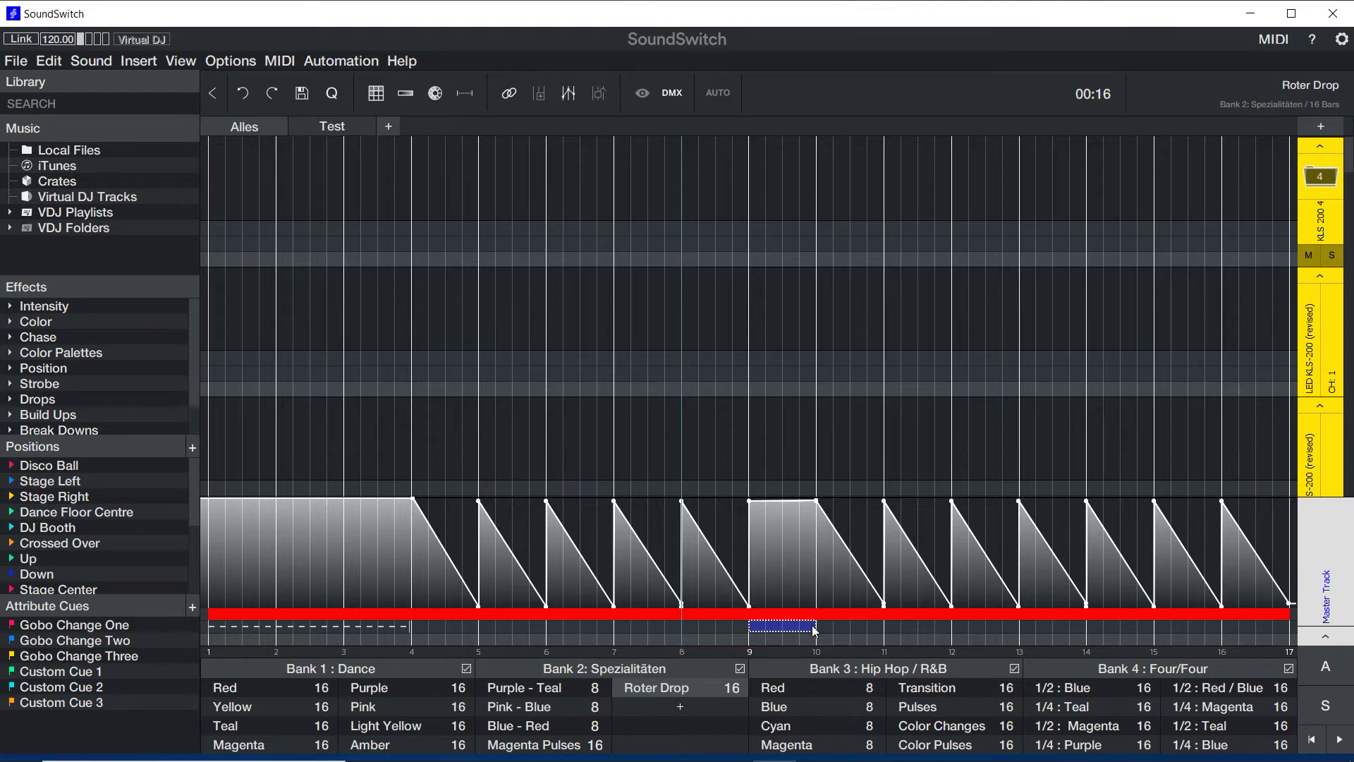
{"action": "right_click", "coordinate": [789, 627]}
{"action": "left_click", "coordinate": [815, 641]}
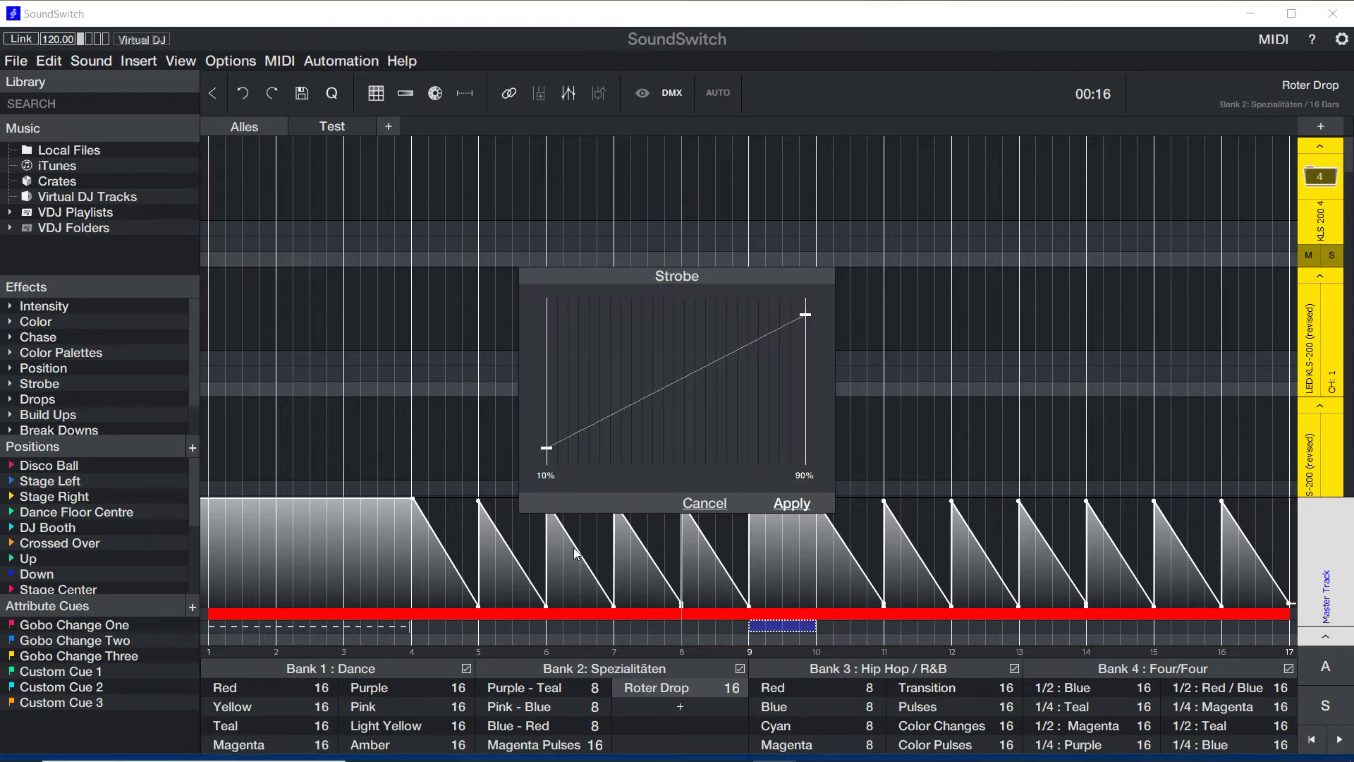
{"action": "left_click_drag", "start_coordinate": [547, 448], "coordinate": [547, 298]}
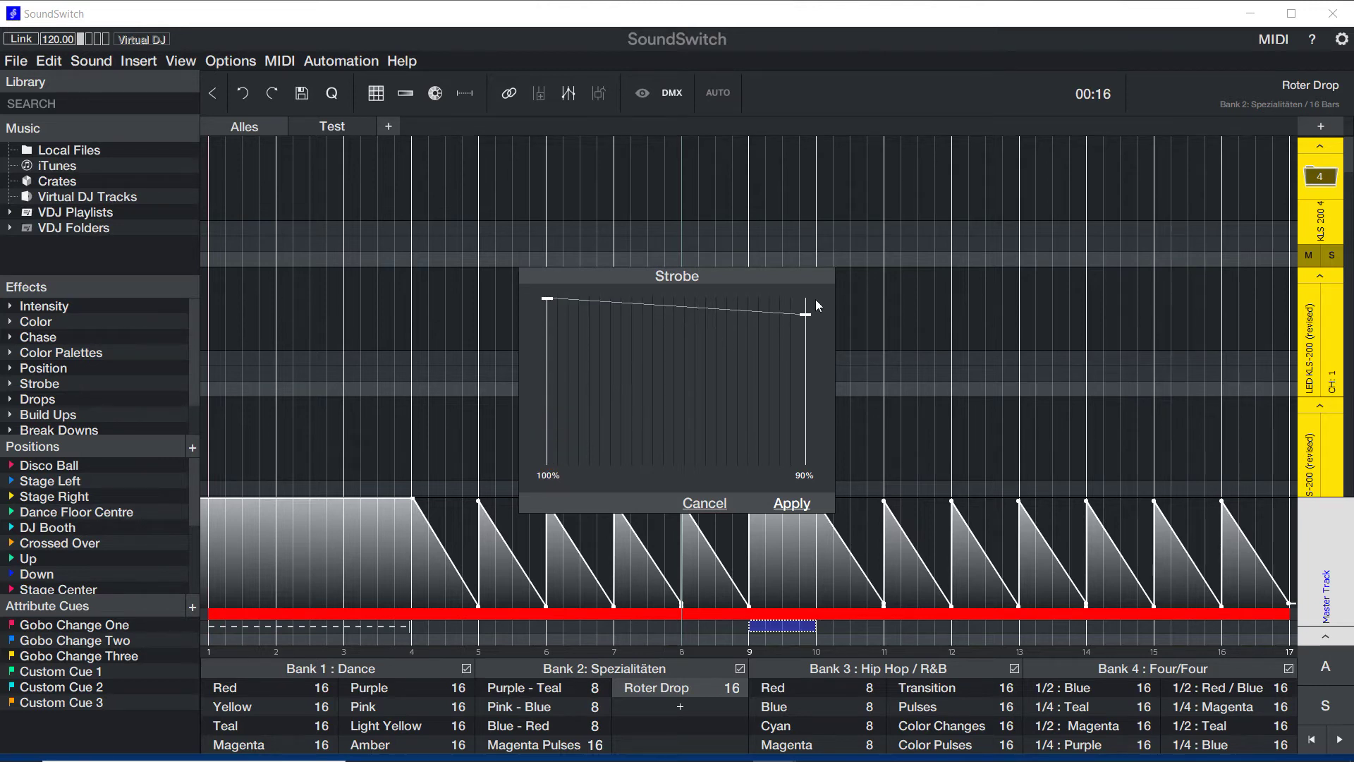
{"action": "left_click_drag", "start_coordinate": [806, 314], "coordinate": [806, 298]}
{"action": "left_click_drag", "start_coordinate": [697, 297], "coordinate": [690, 329]}
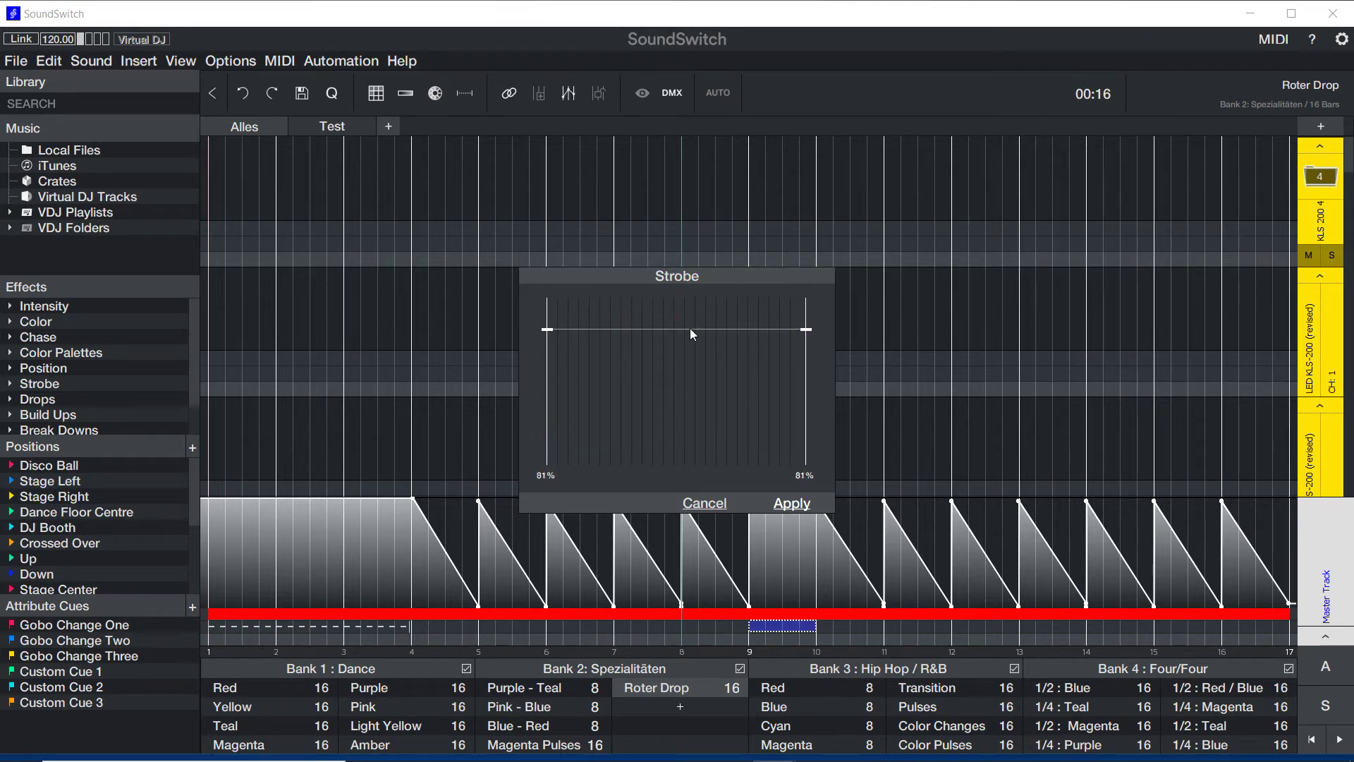
{"action": "left_click", "coordinate": [791, 505]}
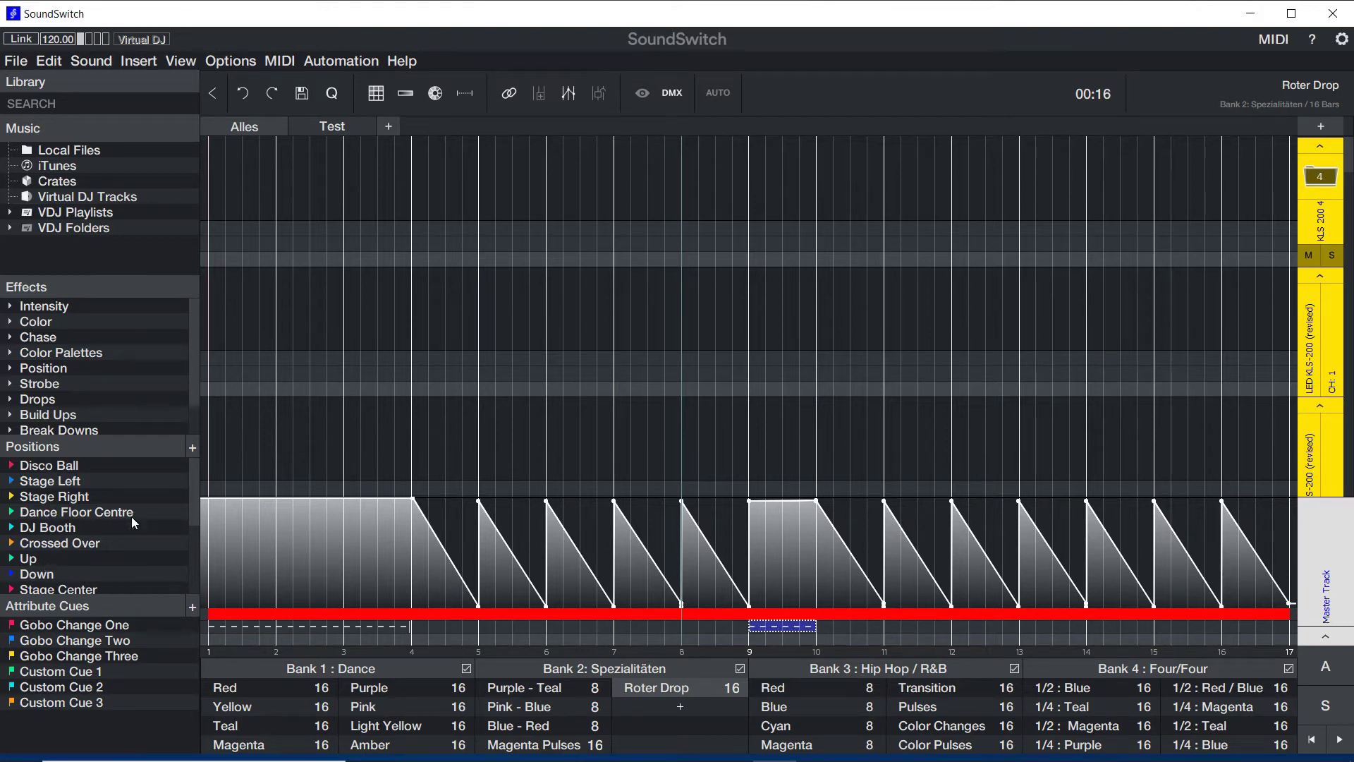
Place DJ Booth position cues in the Master Track's movement lane just after bars 1, 4 and 10.
{"action": "mouse_move", "coordinate": [193, 502]}
{"action": "left_mouse_down"}
{"action": "mouse_move", "coordinate": [192, 557]}
{"action": "mouse_move", "coordinate": [192, 487]}
{"action": "left_mouse_up"}
{"action": "left_click", "coordinate": [12, 533]}
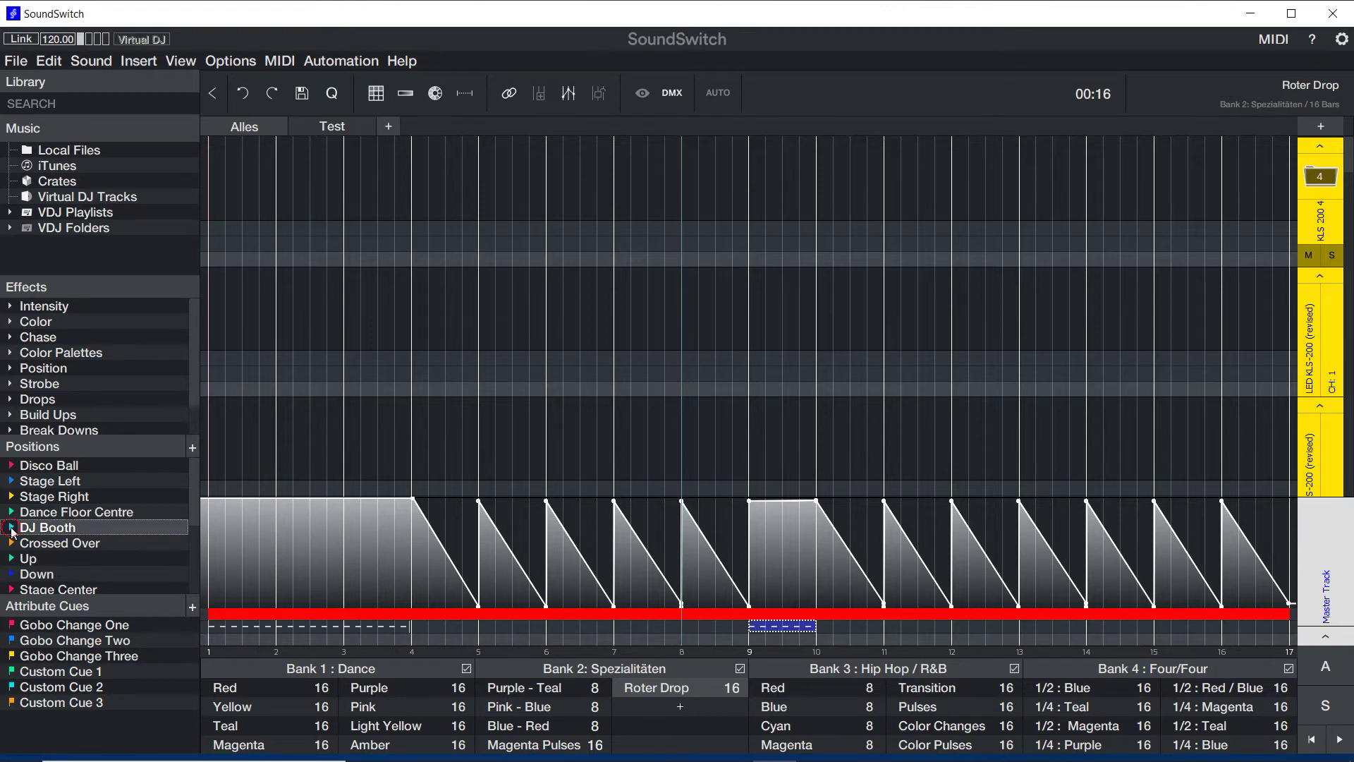
{"action": "left_click_drag", "start_coordinate": [12, 533], "coordinate": [219, 636]}
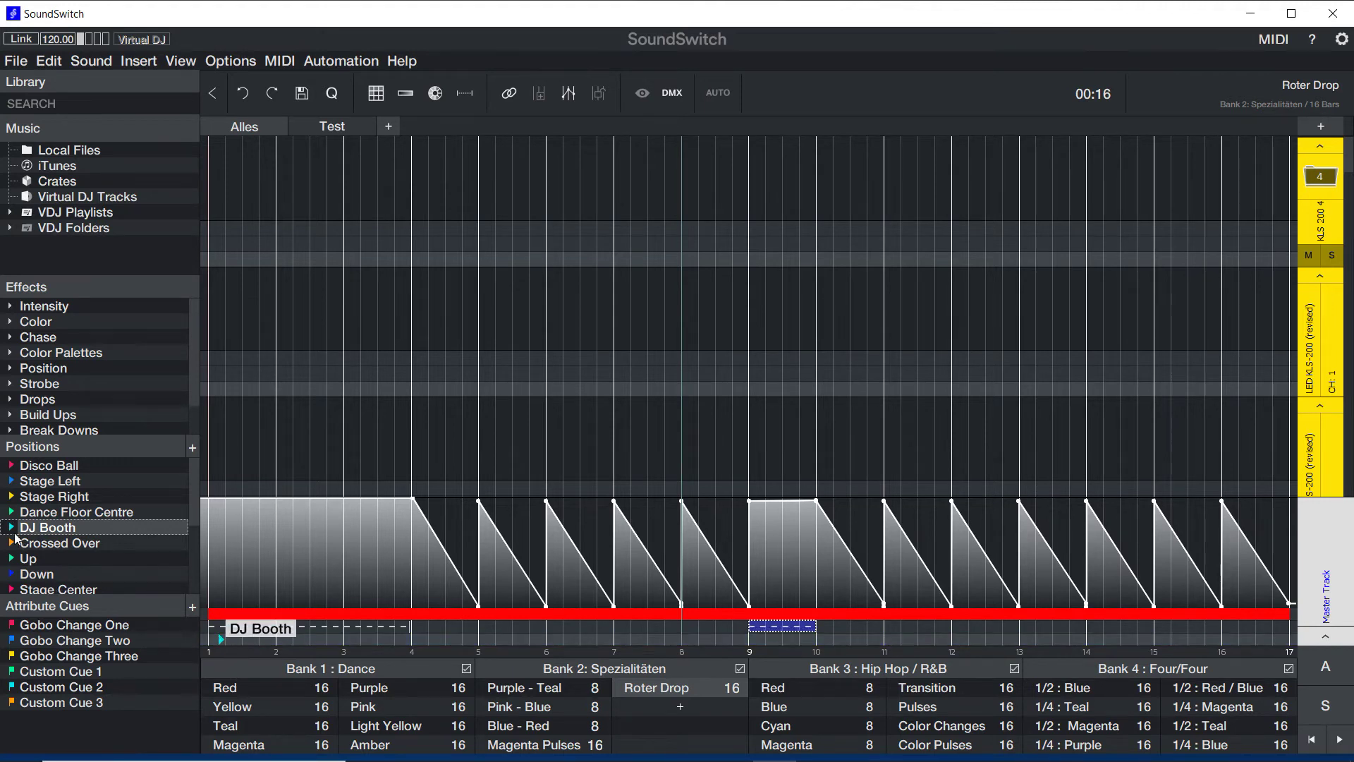
{"action": "mouse_move", "coordinate": [14, 529]}
{"action": "left_mouse_down"}
{"action": "mouse_move", "coordinate": [171, 577]}
{"action": "mouse_move", "coordinate": [235, 629]}
{"action": "mouse_move", "coordinate": [417, 636]}
{"action": "left_mouse_up"}
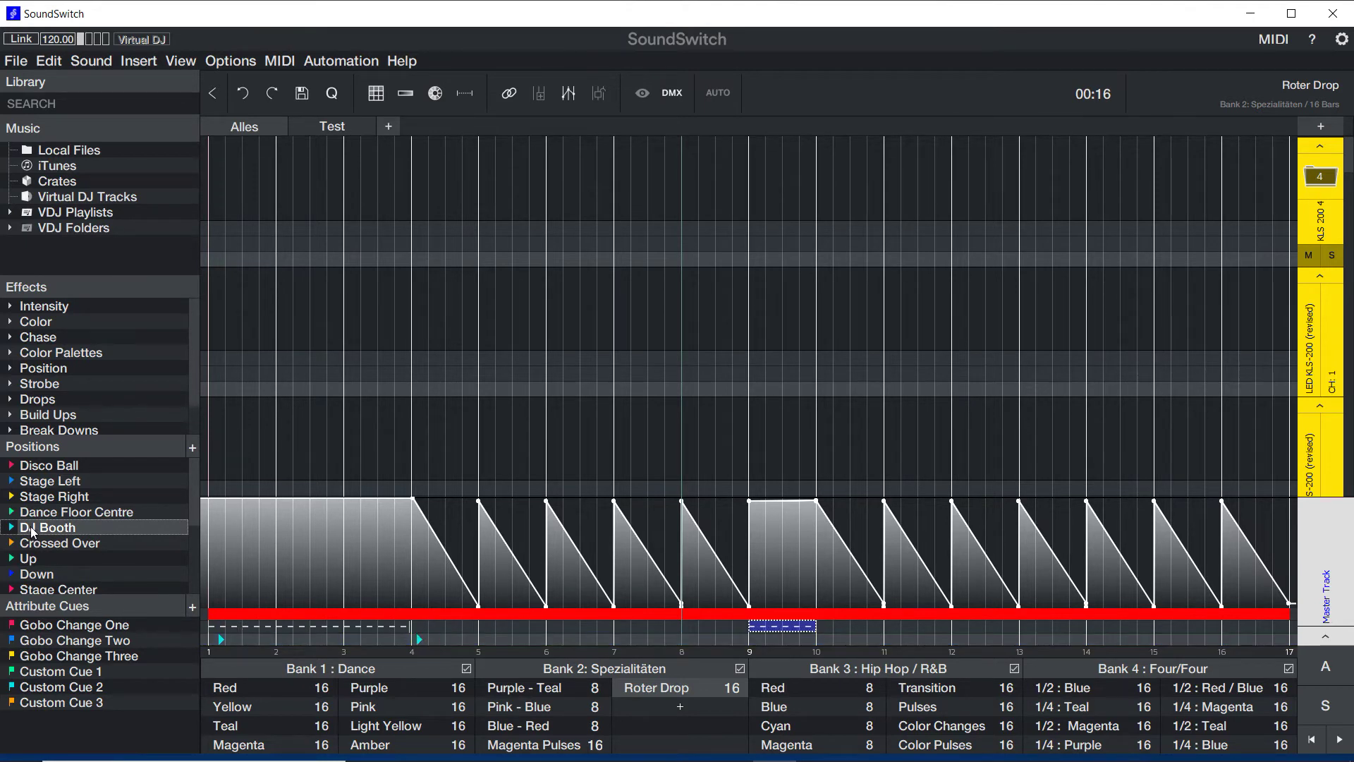
{"action": "mouse_move", "coordinate": [31, 526]}
{"action": "left_mouse_down"}
{"action": "mouse_move", "coordinate": [303, 557]}
{"action": "mouse_move", "coordinate": [714, 637]}
{"action": "mouse_move", "coordinate": [825, 643]}
{"action": "left_mouse_up"}
Place a Crossed Over position cue at about bar 2 and a Stage Center cue just after bar 5 on the Master Track.
{"action": "scroll", "coordinate": [73, 502], "scroll_direction": "down", "scroll_amount": 1}
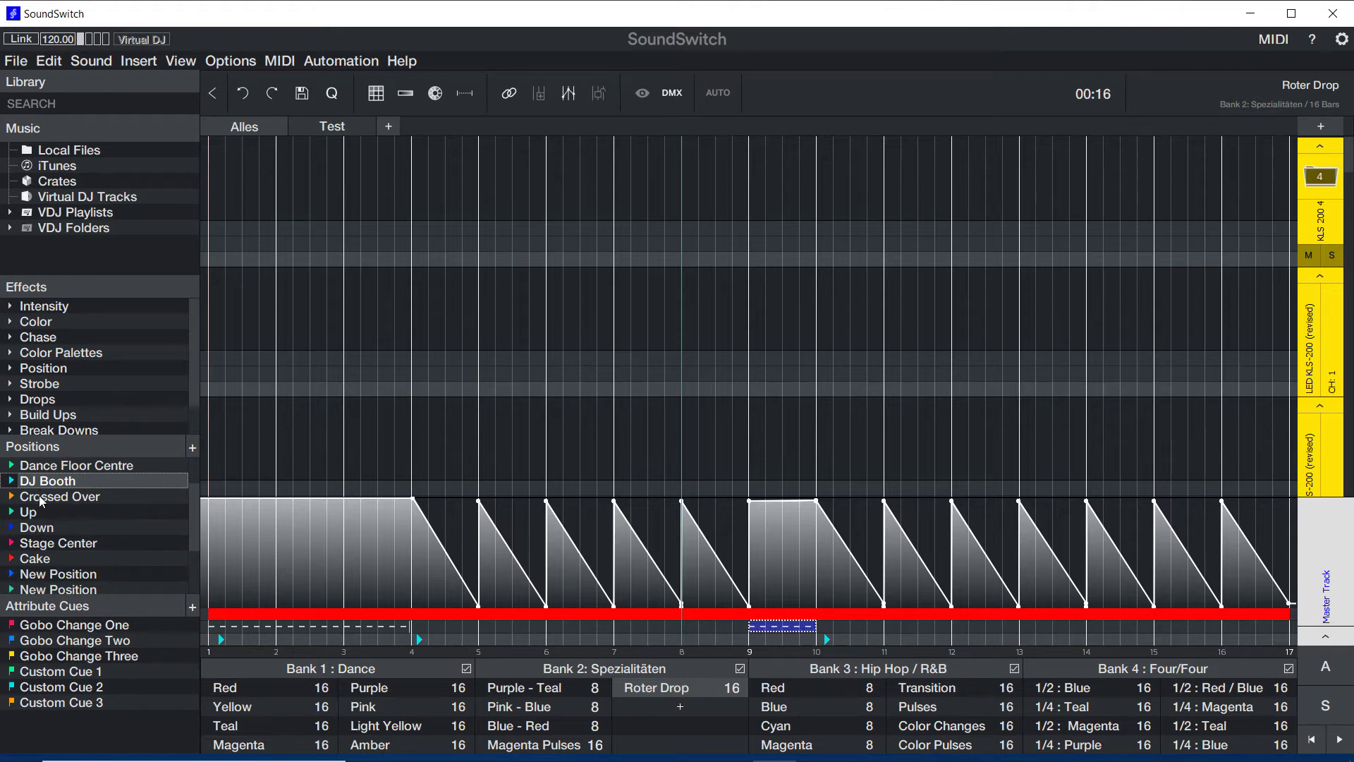
{"action": "left_click_drag", "start_coordinate": [40, 497], "coordinate": [382, 681]}
{"action": "left_click_drag", "start_coordinate": [301, 653], "coordinate": [303, 639]}
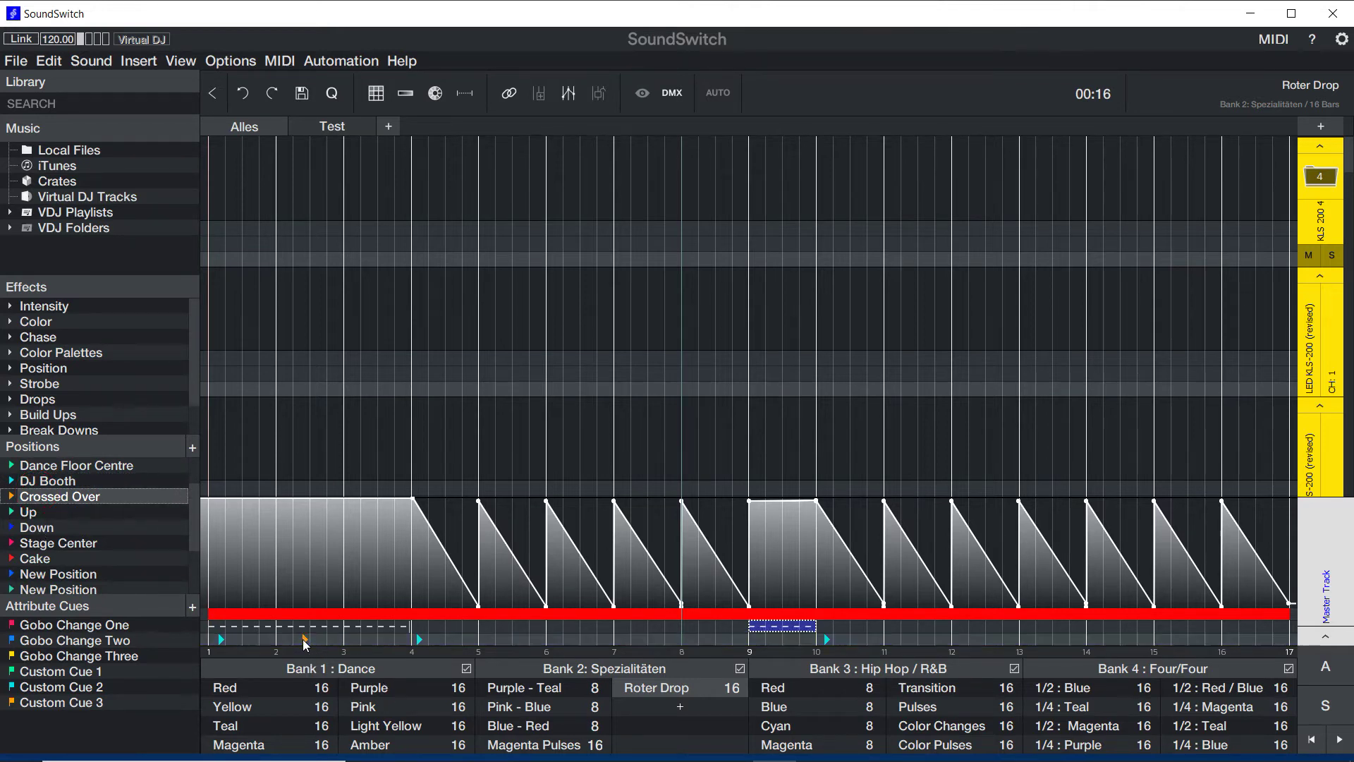
{"action": "mouse_move", "coordinate": [49, 543]}
{"action": "left_mouse_down"}
{"action": "mouse_move", "coordinate": [438, 661]}
{"action": "mouse_move", "coordinate": [454, 637]}
{"action": "mouse_move", "coordinate": [503, 639]}
{"action": "mouse_move", "coordinate": [484, 640]}
{"action": "left_mouse_up"}
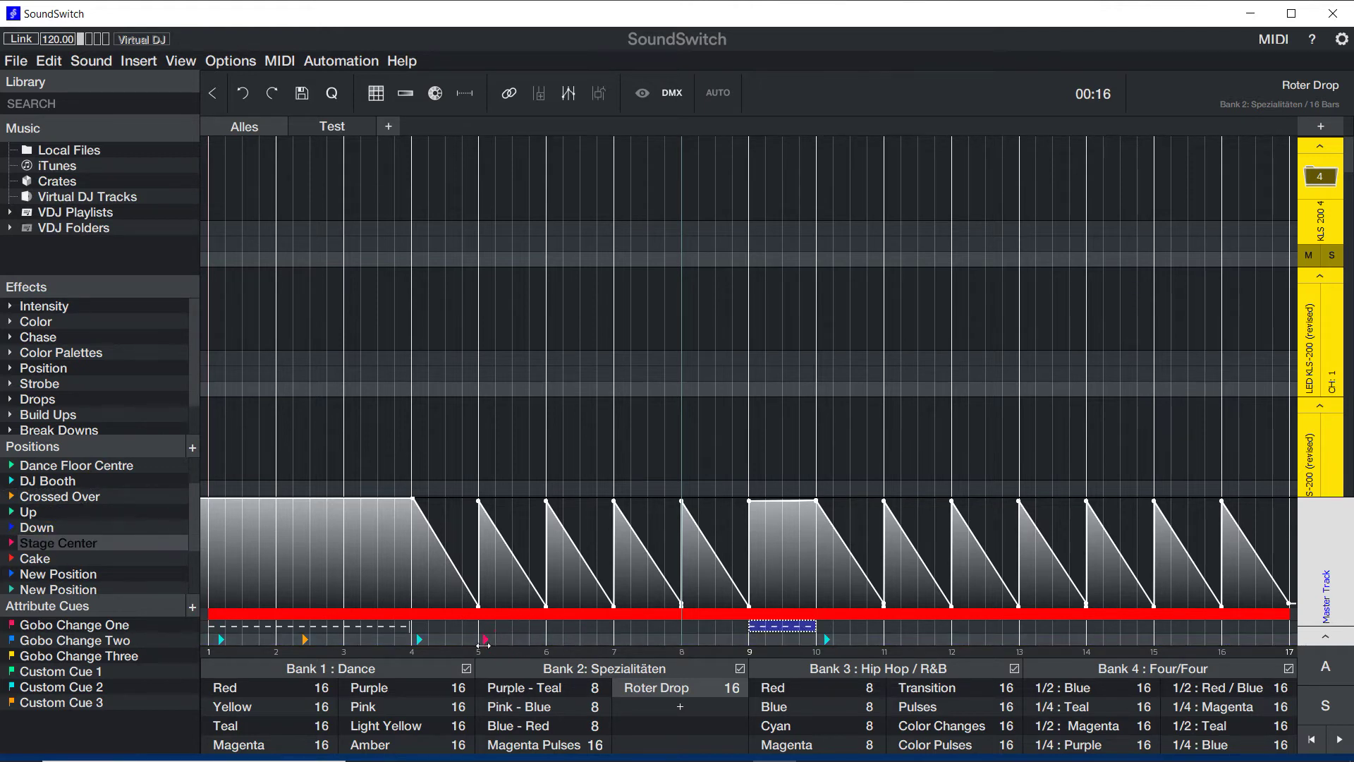
{"action": "left_click_drag", "start_coordinate": [309, 642], "coordinate": [272, 638]}
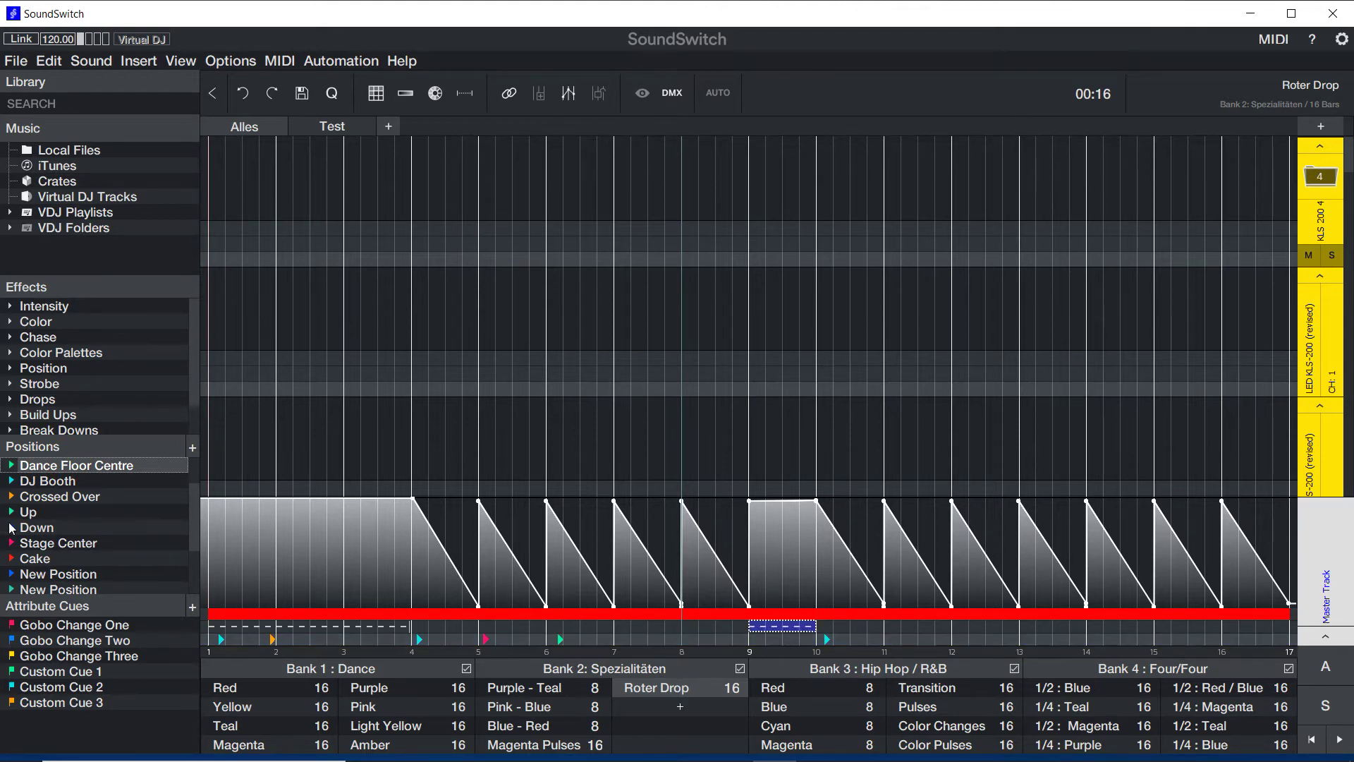
Place Dance Floor Centre just after bar 6 and Down at about bar 7.5, and move the DJ Booth cue from bar 10 to bar 8.
{"action": "left_click", "coordinate": [560, 638]}
{"action": "left_click", "coordinate": [641, 639]}
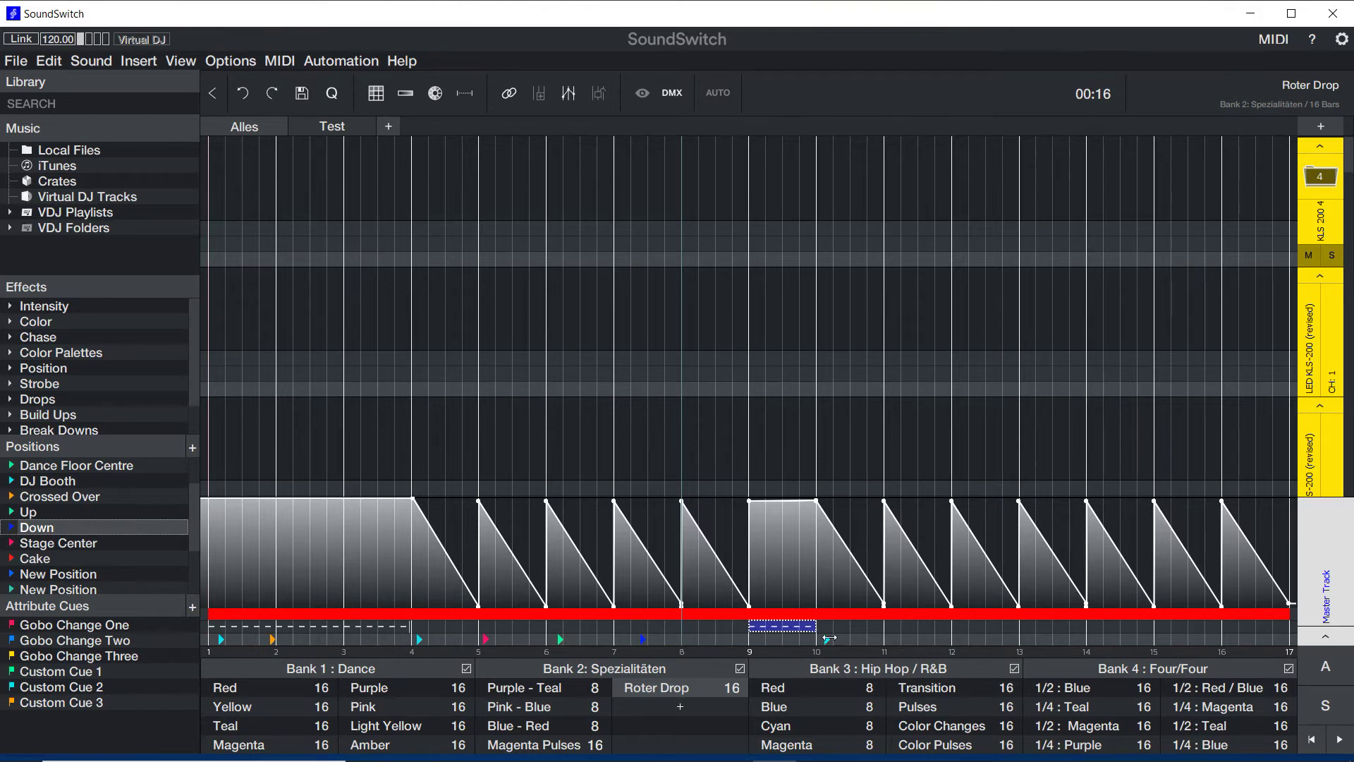
{"action": "left_click_drag", "start_coordinate": [827, 636], "coordinate": [693, 642]}
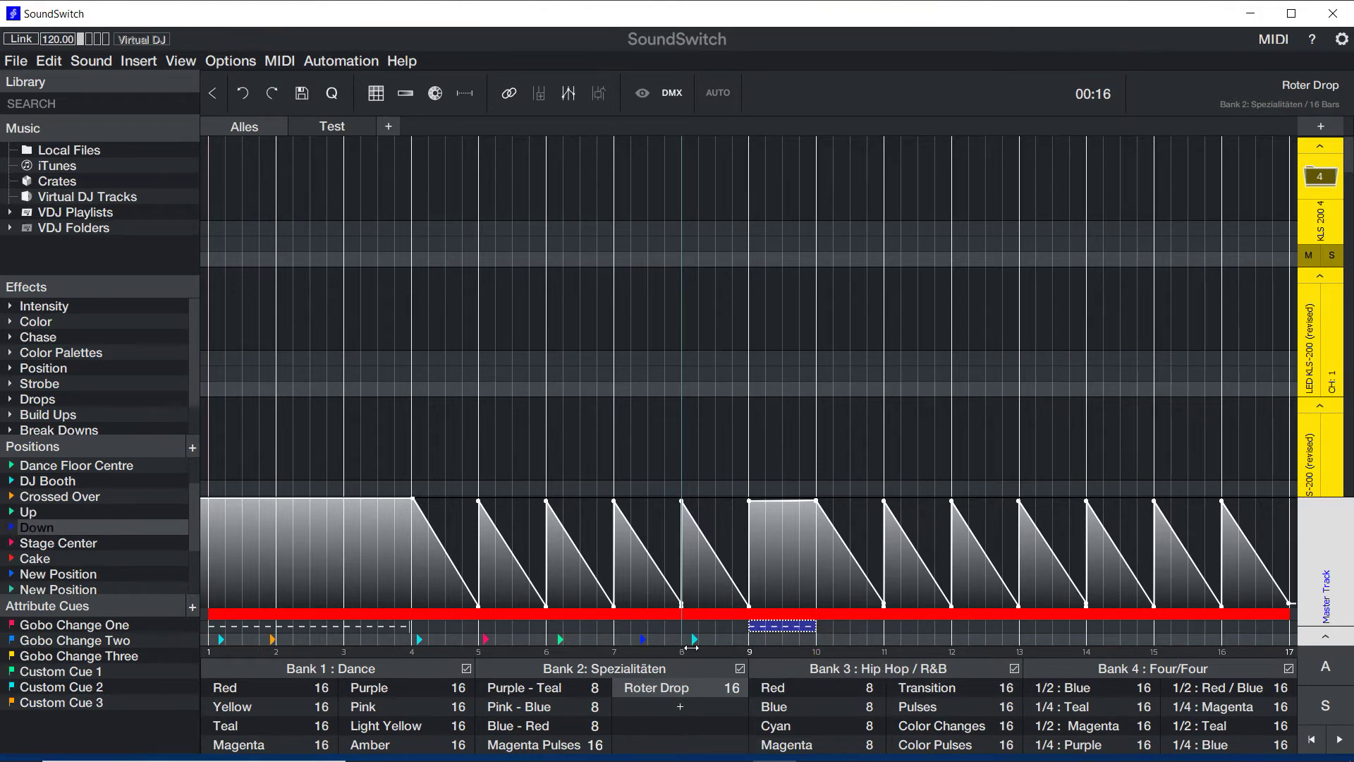
Apply the Change and Hold position effect to the Master Track's movement lane from bar 9 to bar 17 with a beat length spacing of 1.
{"action": "left_click", "coordinate": [764, 638]}
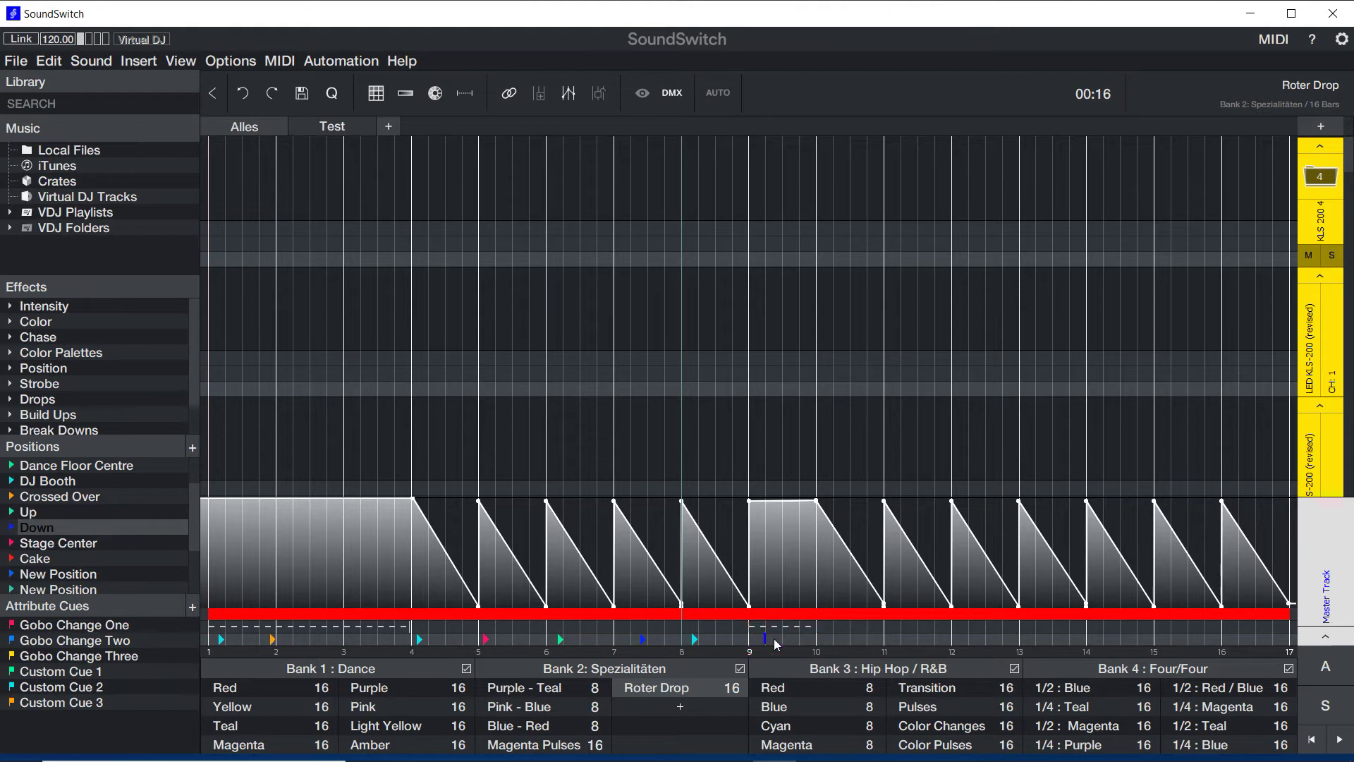
{"action": "left_click", "coordinate": [761, 640]}
{"action": "left_click_drag", "start_coordinate": [747, 640], "coordinate": [1291, 639]}
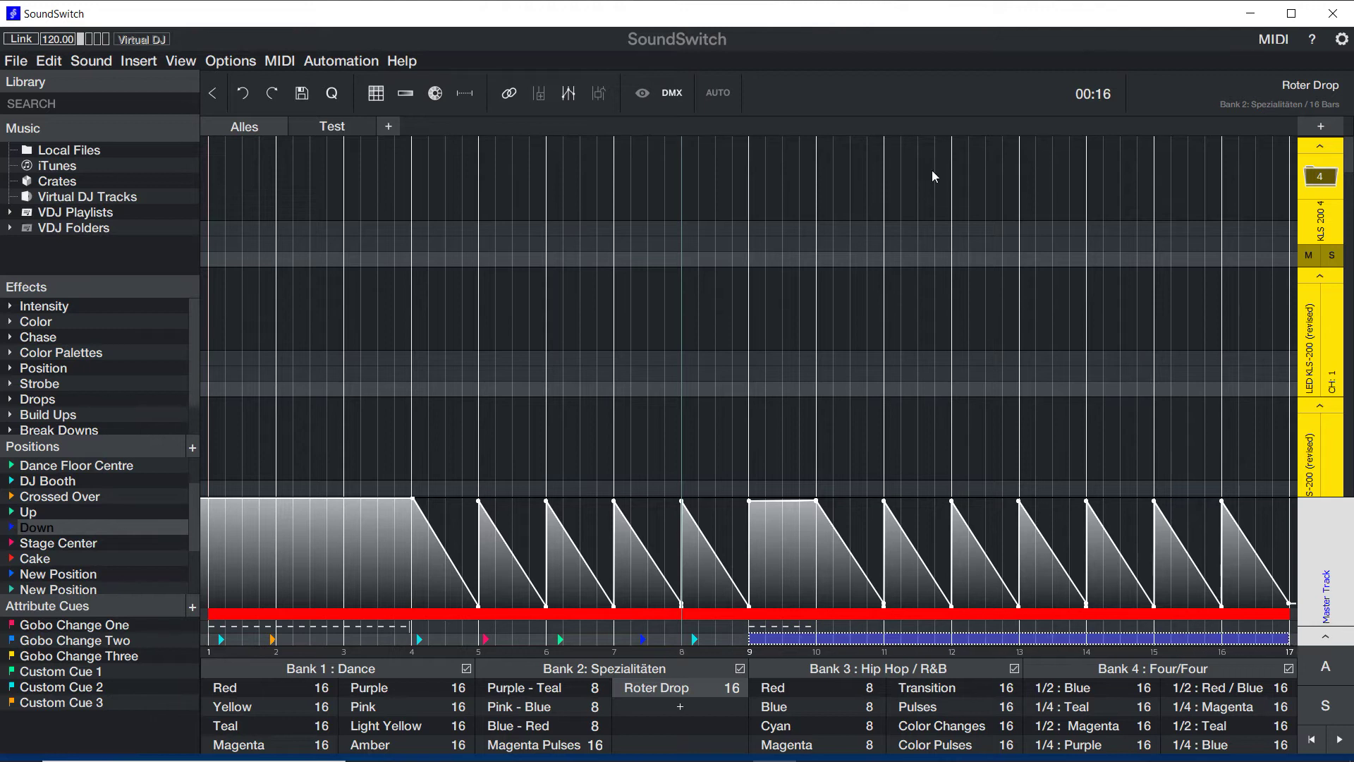
{"action": "left_click", "coordinate": [11, 370]}
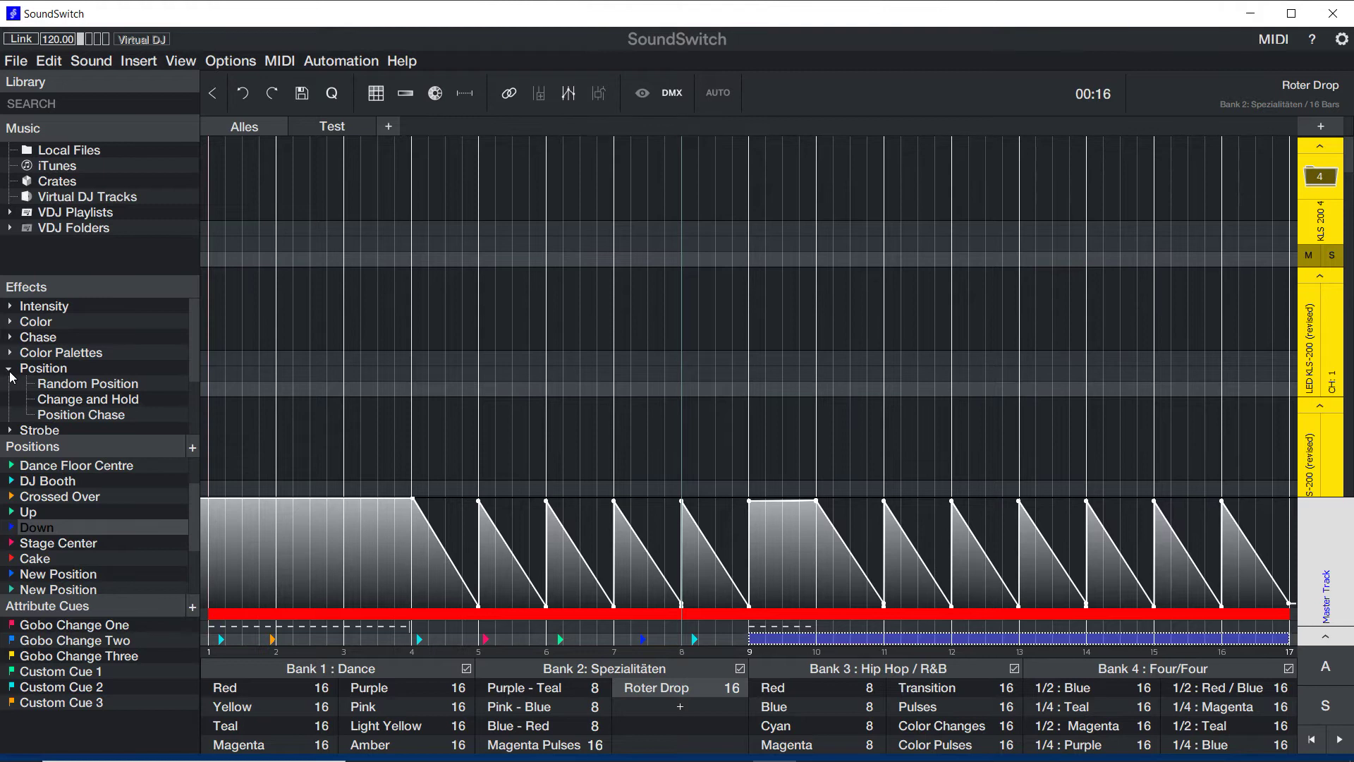
{"action": "left_click", "coordinate": [114, 402]}
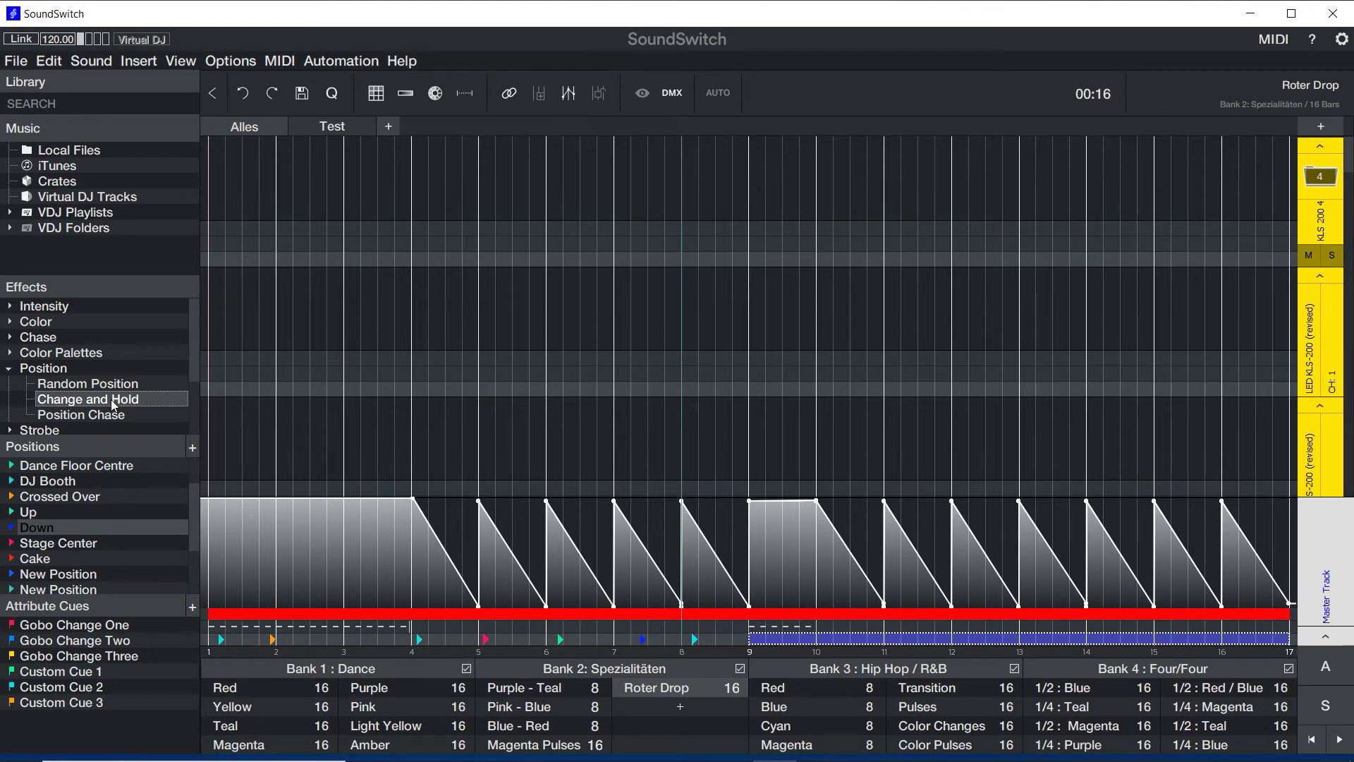
{"action": "left_click_drag", "start_coordinate": [112, 399], "coordinate": [793, 640]}
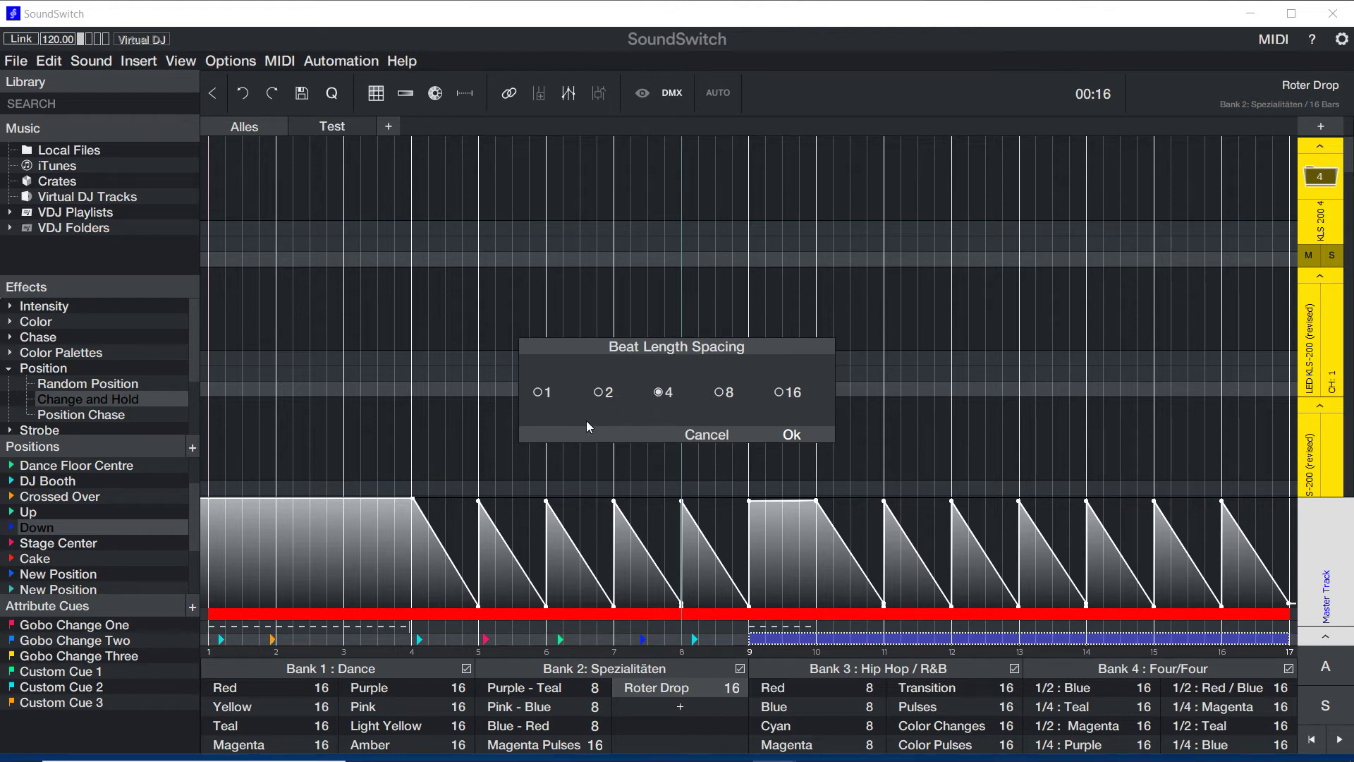
{"action": "left_click", "coordinate": [538, 392]}
{"action": "left_click", "coordinate": [783, 433]}
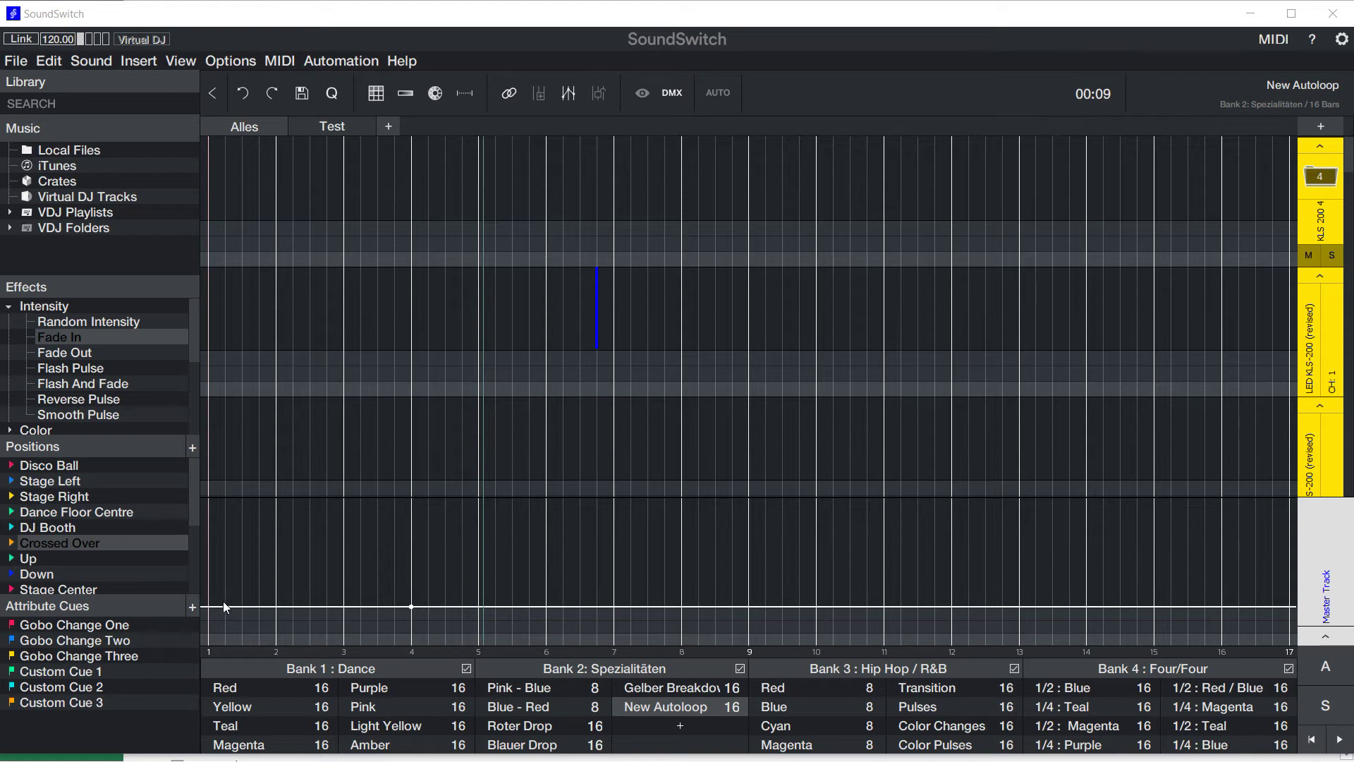
Apply the repeating fade-down intensity effect to the Master Track from bar 1 to bar 5 with a beat length of 1.
{"action": "mouse_move", "coordinate": [215, 598]}
{"action": "left_mouse_down"}
{"action": "mouse_move", "coordinate": [261, 585]}
{"action": "mouse_move", "coordinate": [475, 597]}
{"action": "left_mouse_up"}
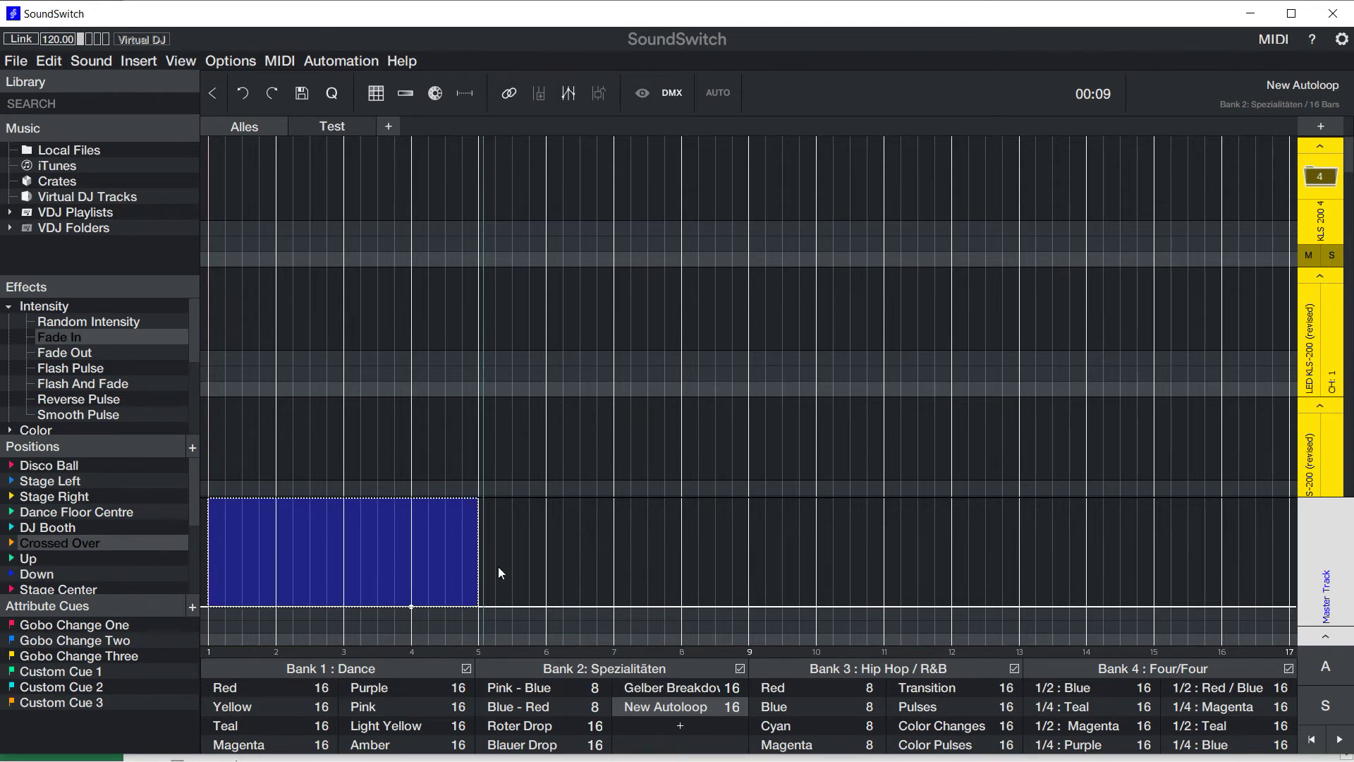
{"action": "key", "text": "4"}
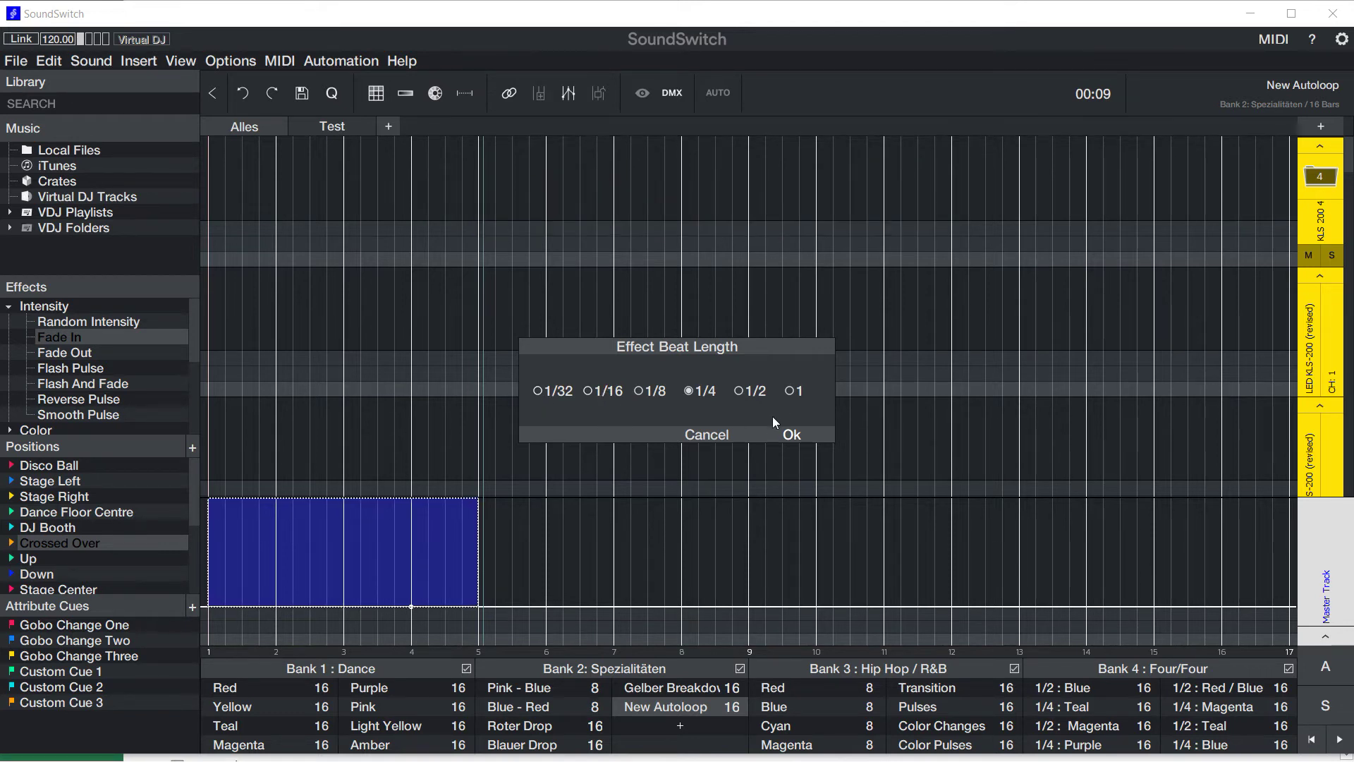
{"action": "left_click", "coordinate": [789, 391]}
{"action": "left_click", "coordinate": [792, 436]}
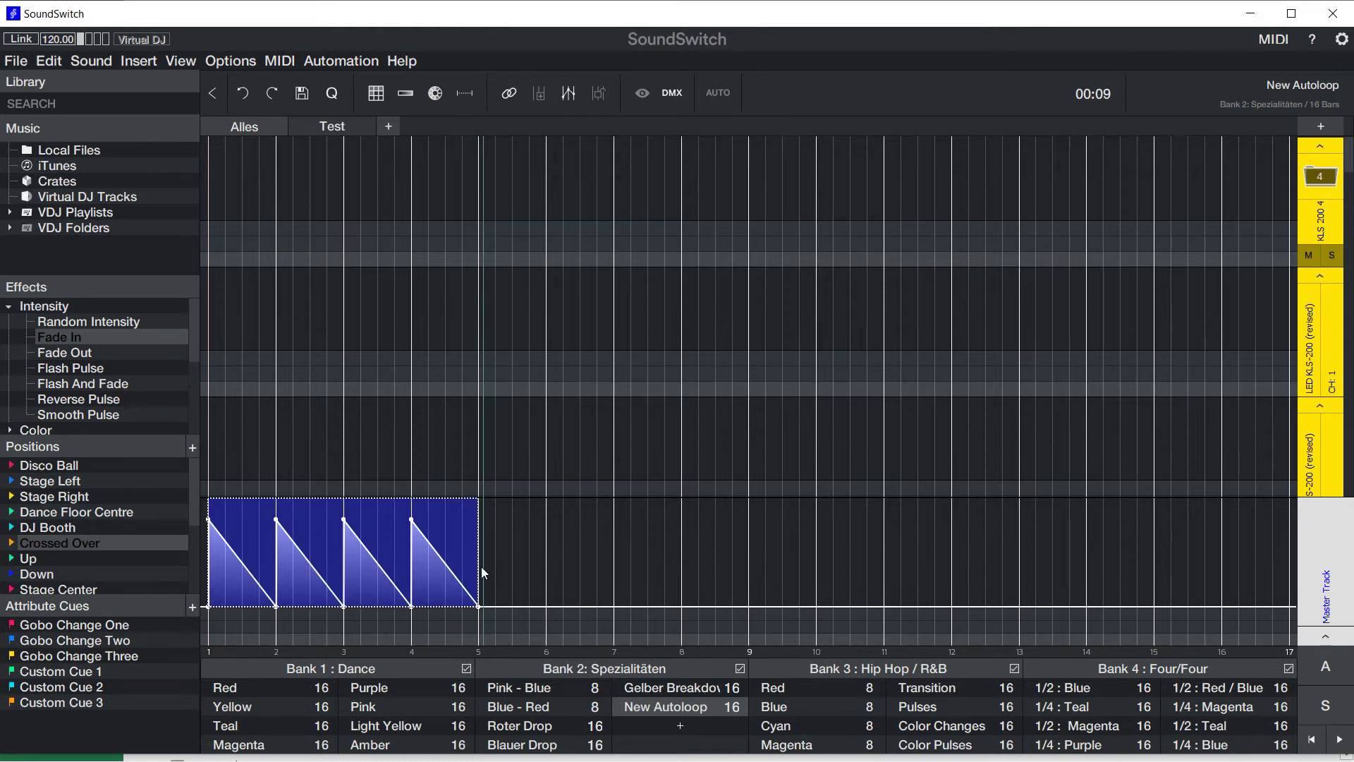
Apply the repeating fade-down intensity effect to the Master Track from bar 5 to bar 9 with a beat length of 1/2.
{"action": "left_click_drag", "start_coordinate": [495, 565], "coordinate": [630, 568]}
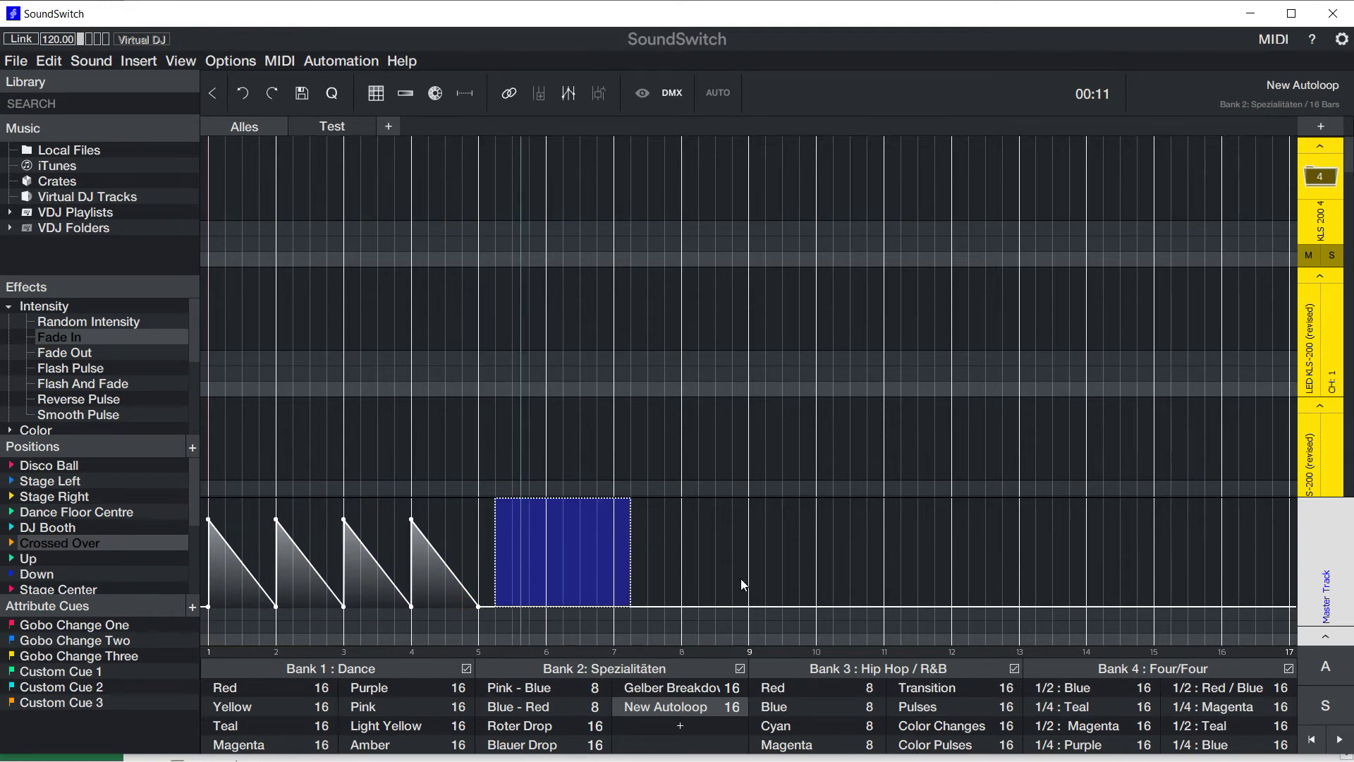
{"action": "left_click_drag", "start_coordinate": [742, 582], "coordinate": [479, 586]}
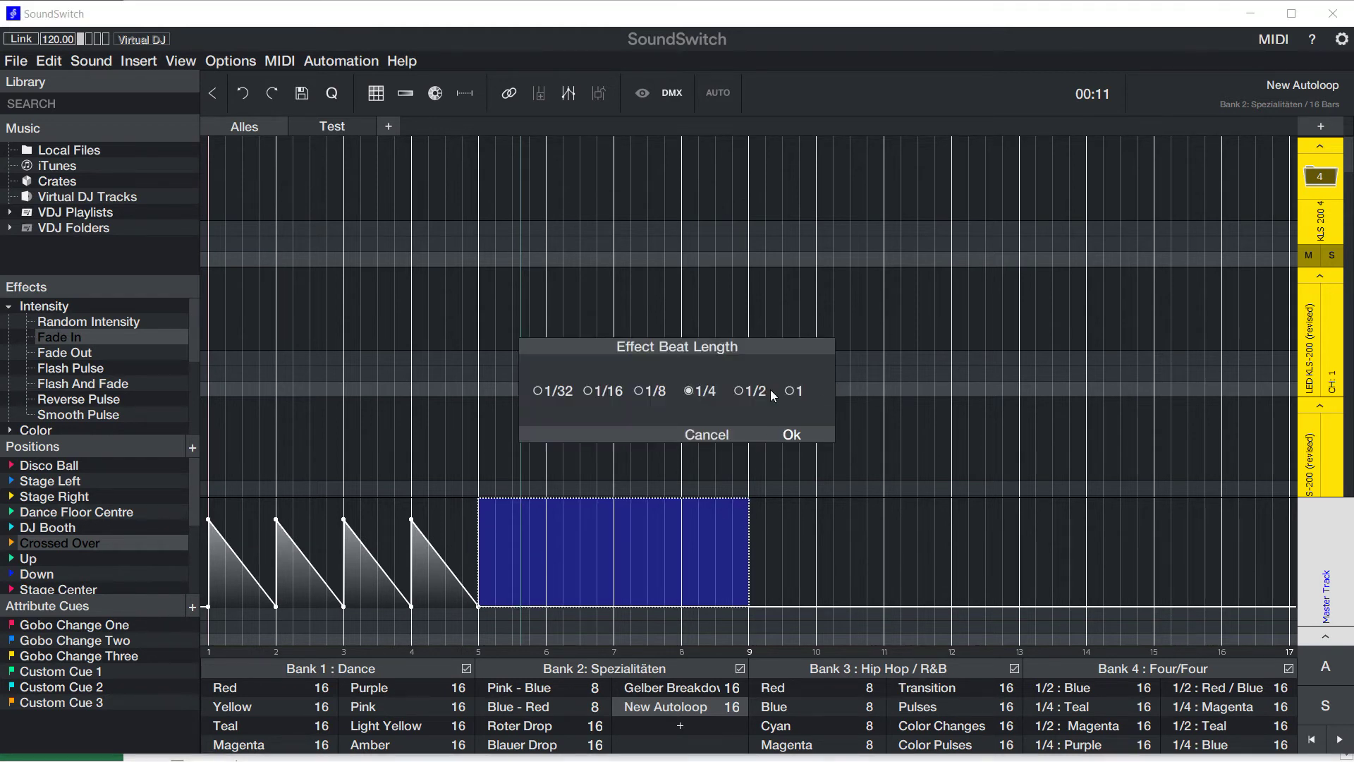
{"action": "left_click", "coordinate": [740, 391]}
{"action": "left_click", "coordinate": [788, 433]}
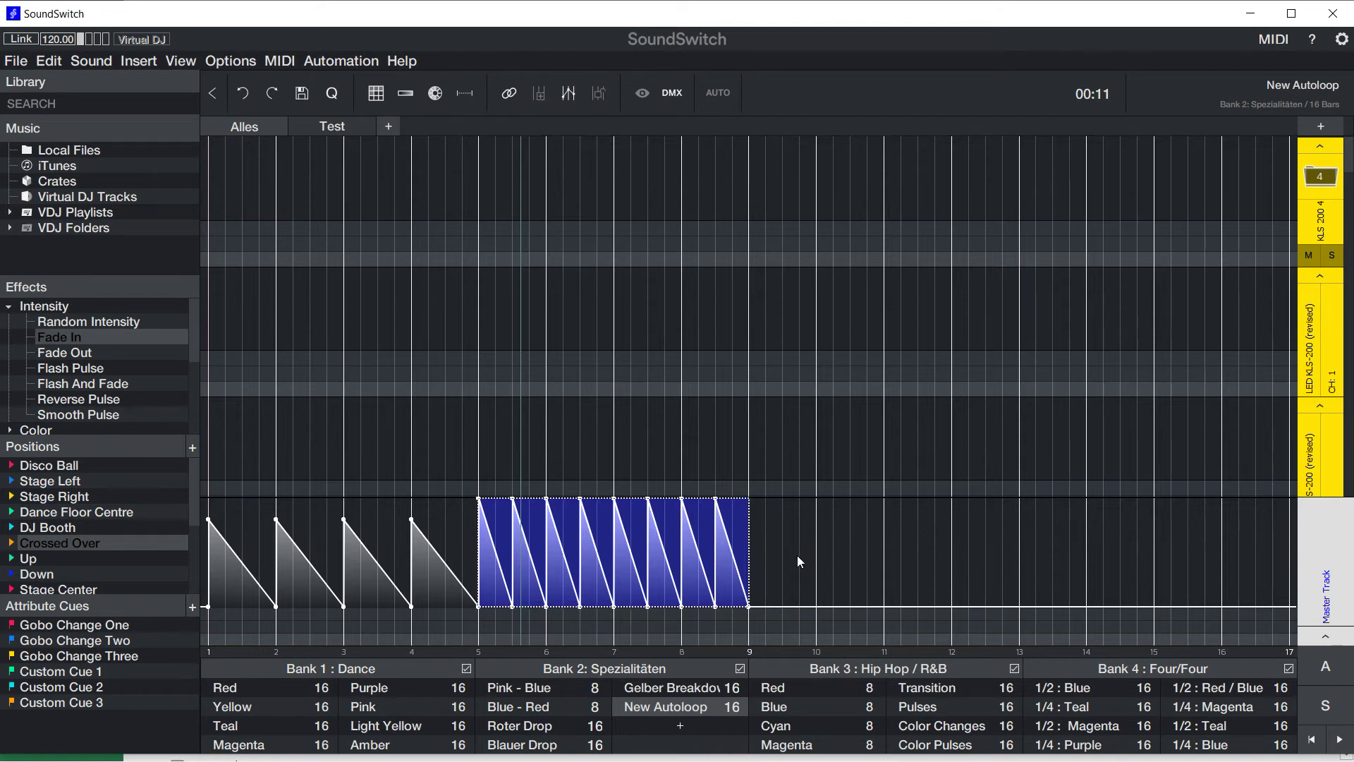
Delete the Master Track's intensity ramps from bar 1 to bar 9.
{"action": "left_click_drag", "start_coordinate": [804, 567], "coordinate": [181, 585]}
{"action": "key", "text": "Delete"}
{"action": "left_click", "coordinate": [617, 497]}
{"action": "mouse_move", "coordinate": [216, 577]}
{"action": "left_mouse_down"}
{"action": "mouse_move", "coordinate": [369, 563]}
{"action": "mouse_move", "coordinate": [217, 594]}
{"action": "left_mouse_up"}
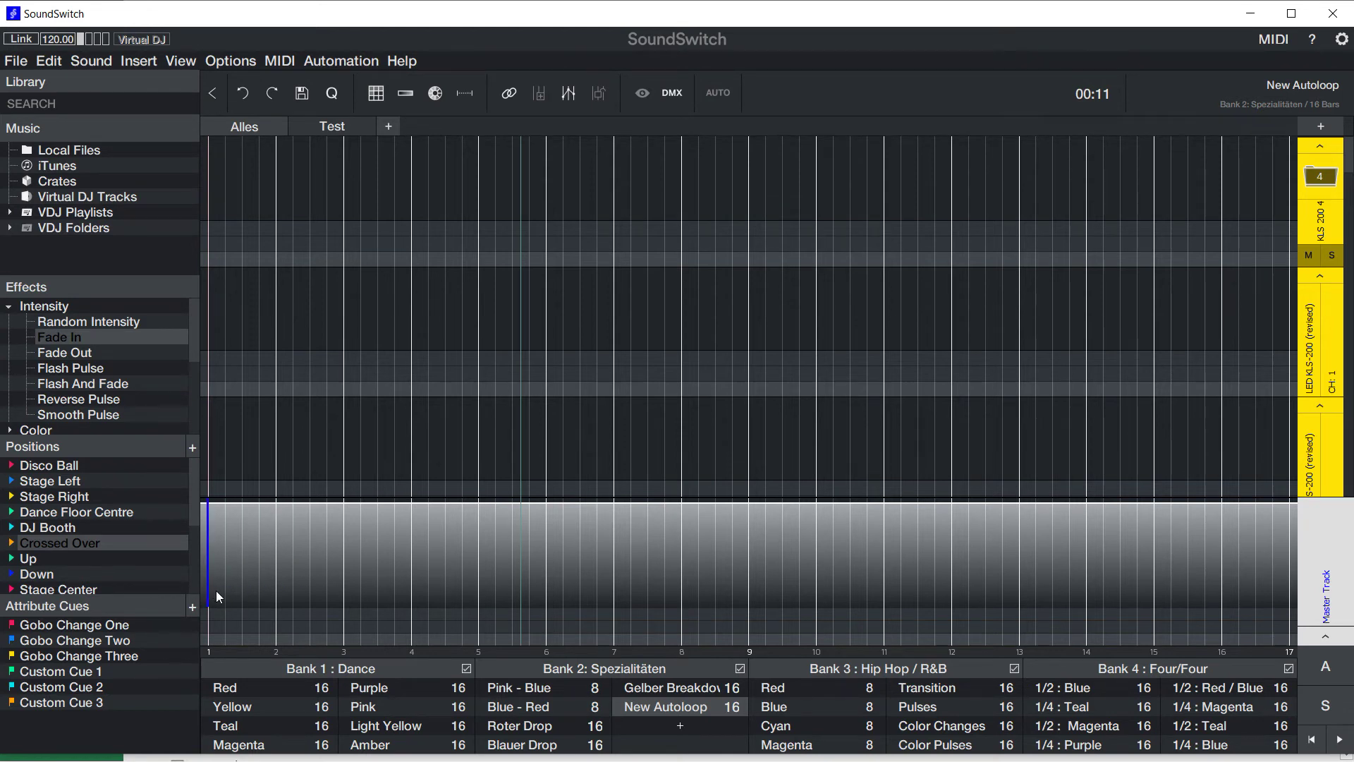
Reapply the repeating fade-down effect to the Master Track's intensity across bars 1 to 5, choosing a beat length of 1.
{"action": "left_click_drag", "start_coordinate": [218, 594], "coordinate": [486, 591]}
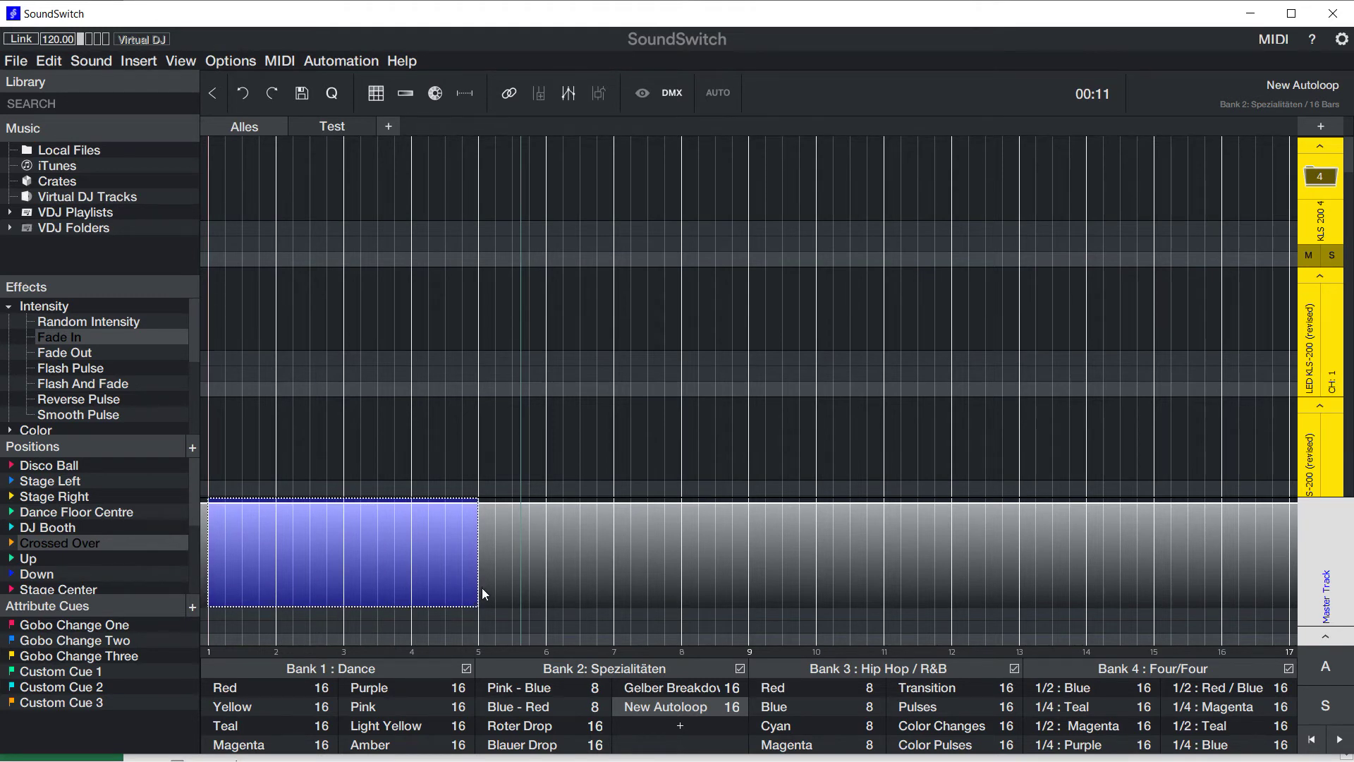
{"action": "left_click", "coordinate": [480, 586]}
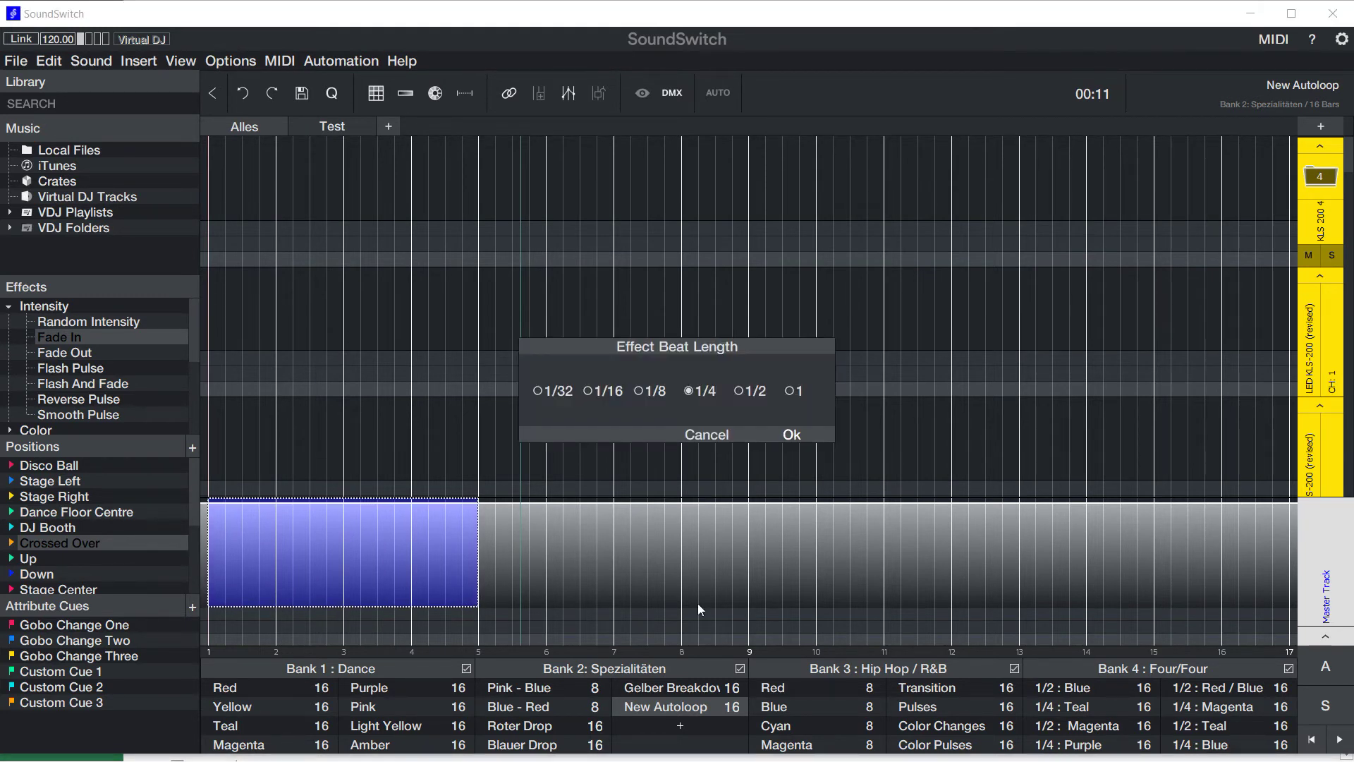
{"action": "left_click", "coordinate": [792, 392]}
{"action": "left_click", "coordinate": [792, 434]}
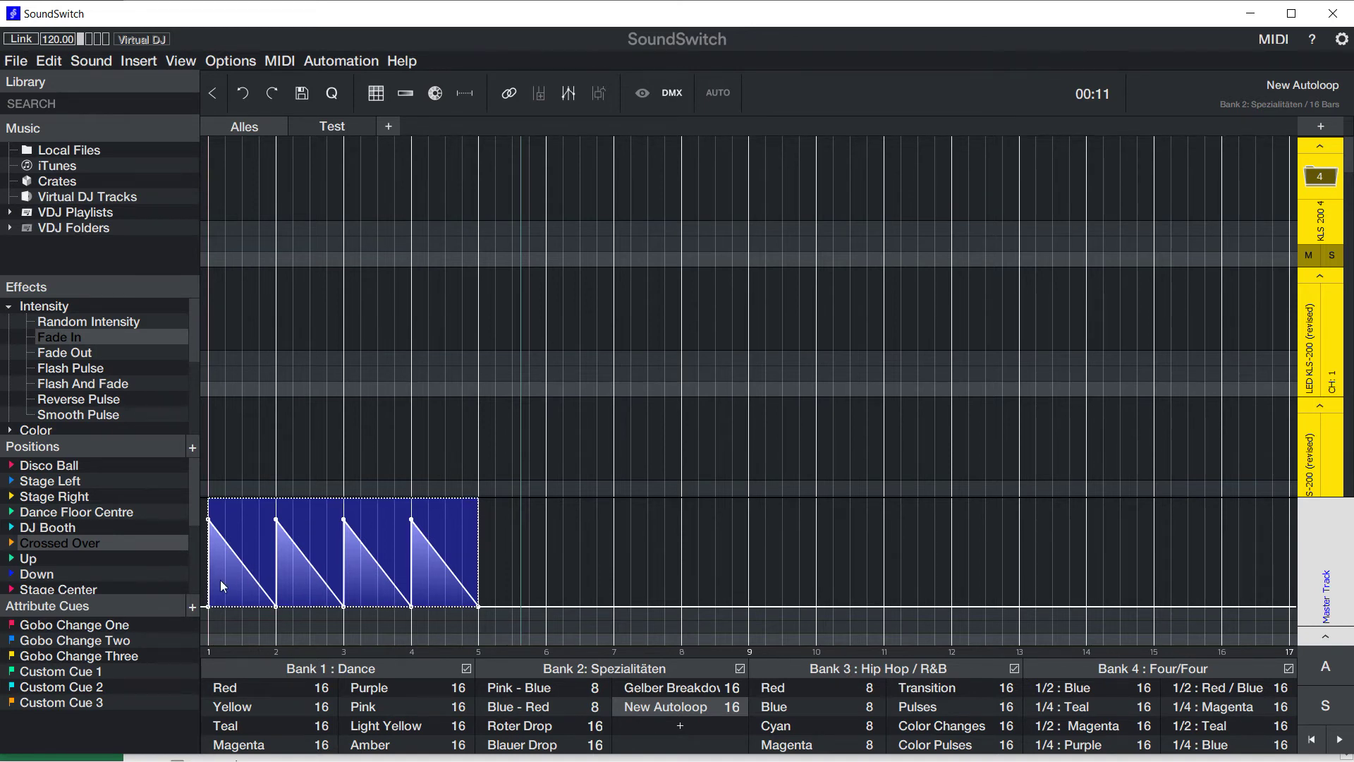
Copy the Master Track's intensity ramps from bars 1 to 5 and paste them at bar 12.
{"action": "left_click_drag", "start_coordinate": [215, 579], "coordinate": [468, 614]}
{"action": "left_click", "coordinate": [959, 599]}
{"action": "key", "text": "ctrl+v"}
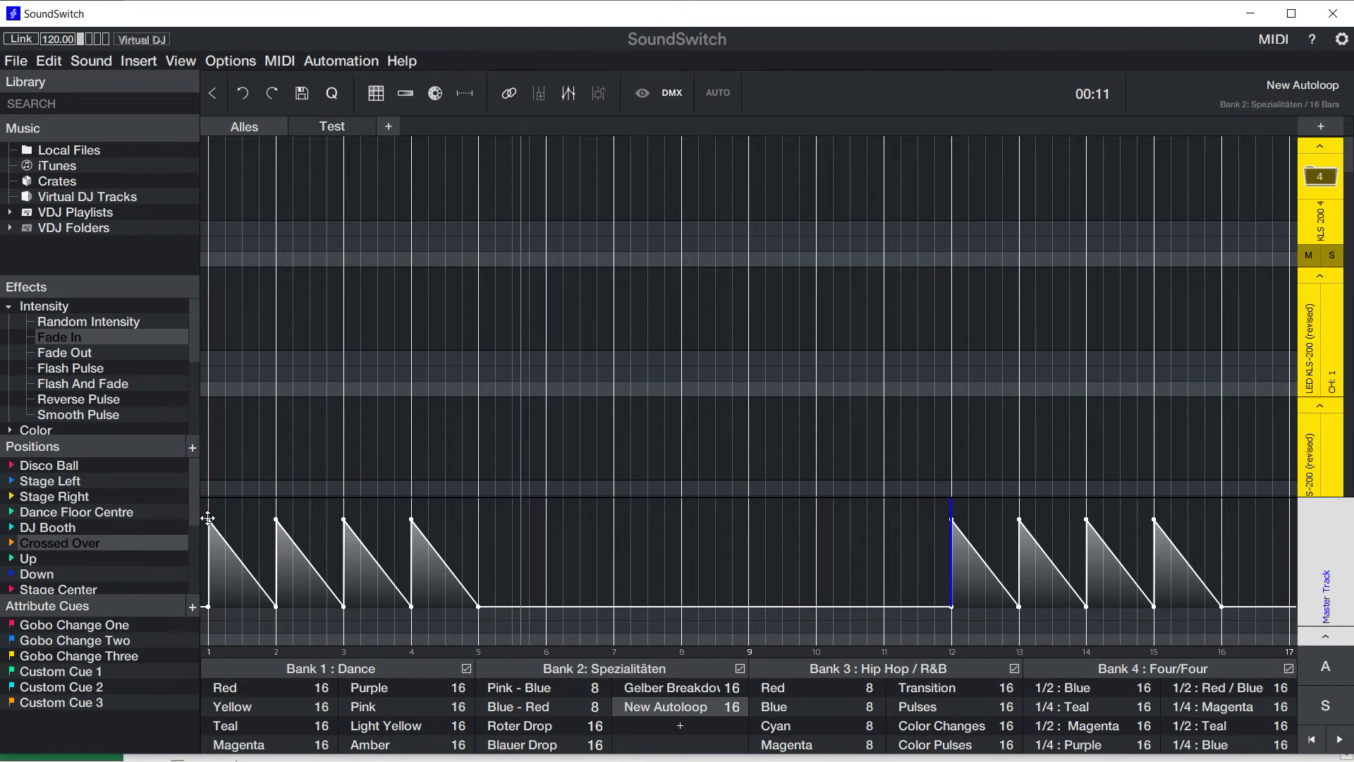
Lower the intensity curve's first peak slightly and delete the pasted ramps between bars 12 and 16.
{"action": "left_click_drag", "start_coordinate": [209, 578], "coordinate": [188, 523]}
{"action": "left_click_drag", "start_coordinate": [1219, 578], "coordinate": [935, 604]}
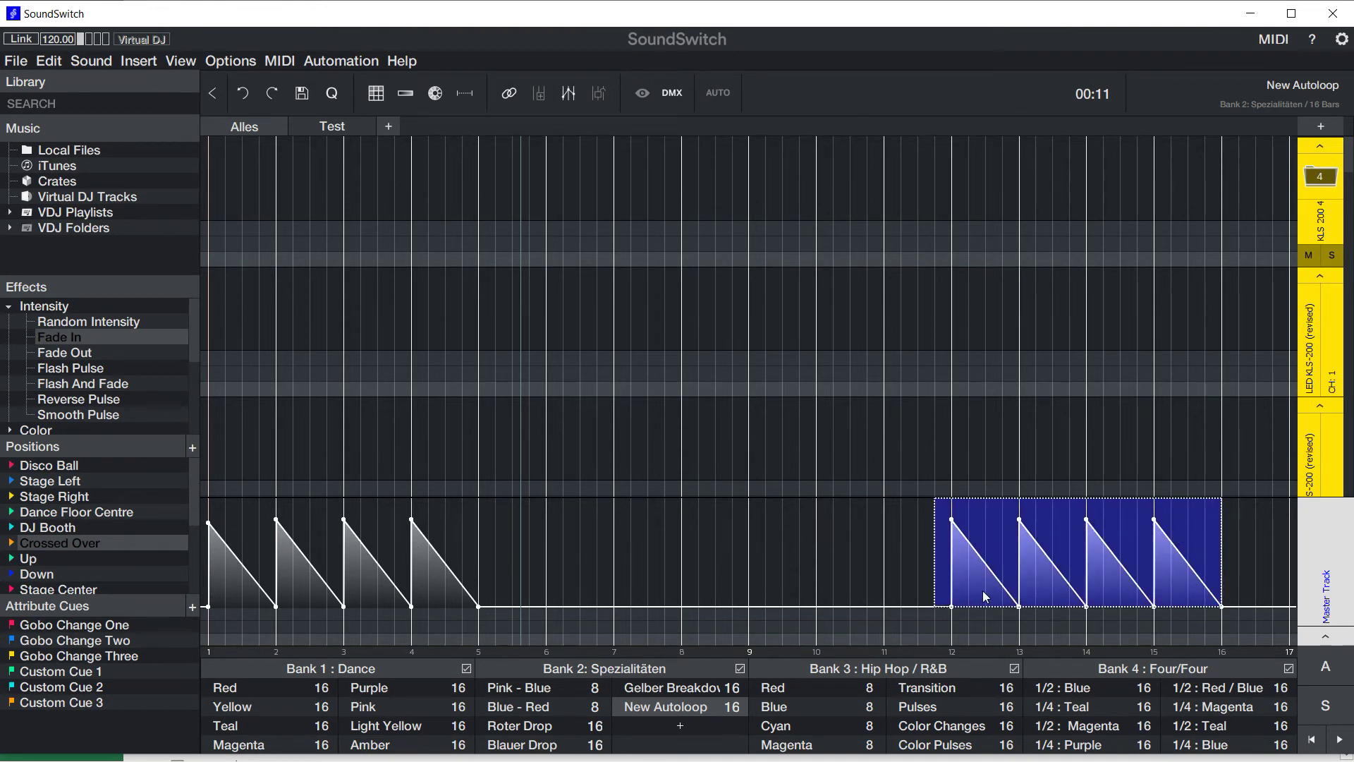
{"action": "key", "text": "Delete"}
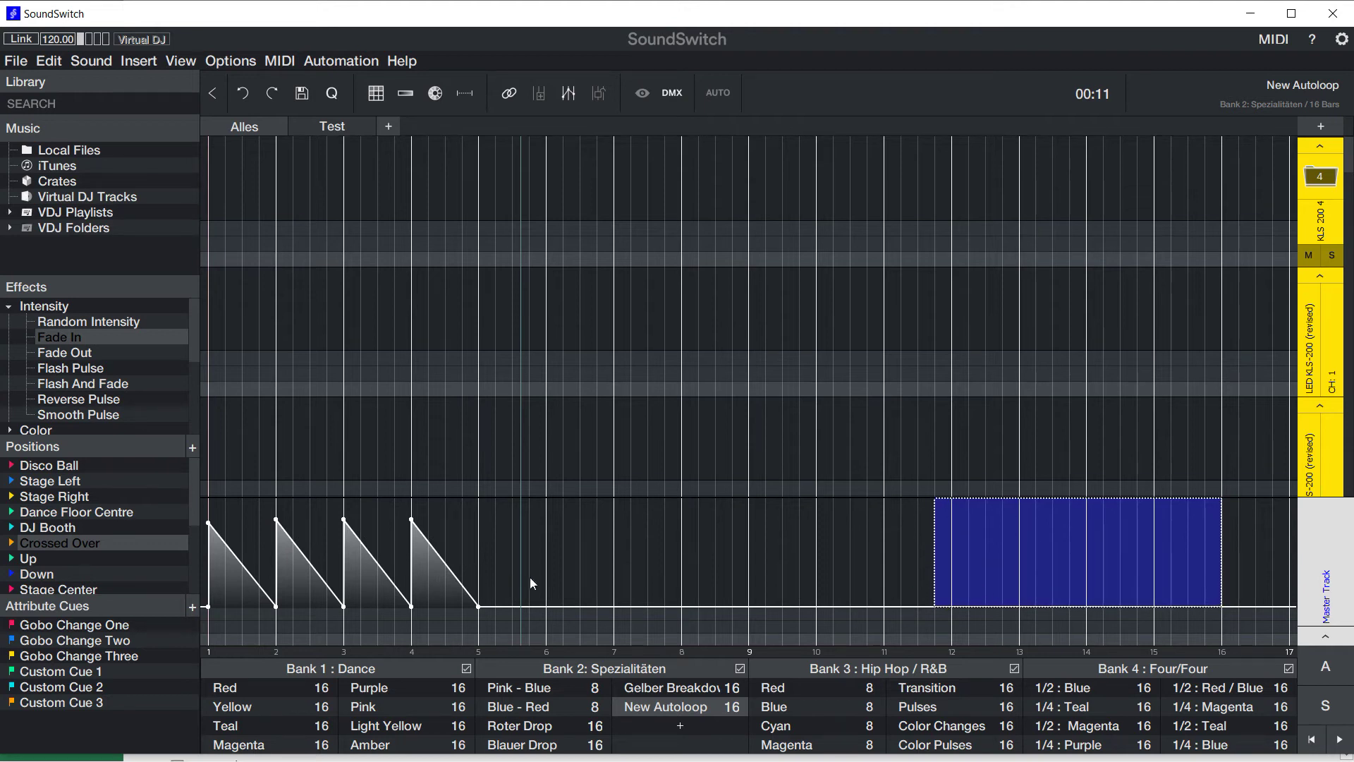
Create a master block from the Master Track's intensity ramps between bars 1 and 5.
{"action": "left_click_drag", "start_coordinate": [477, 591], "coordinate": [148, 573]}
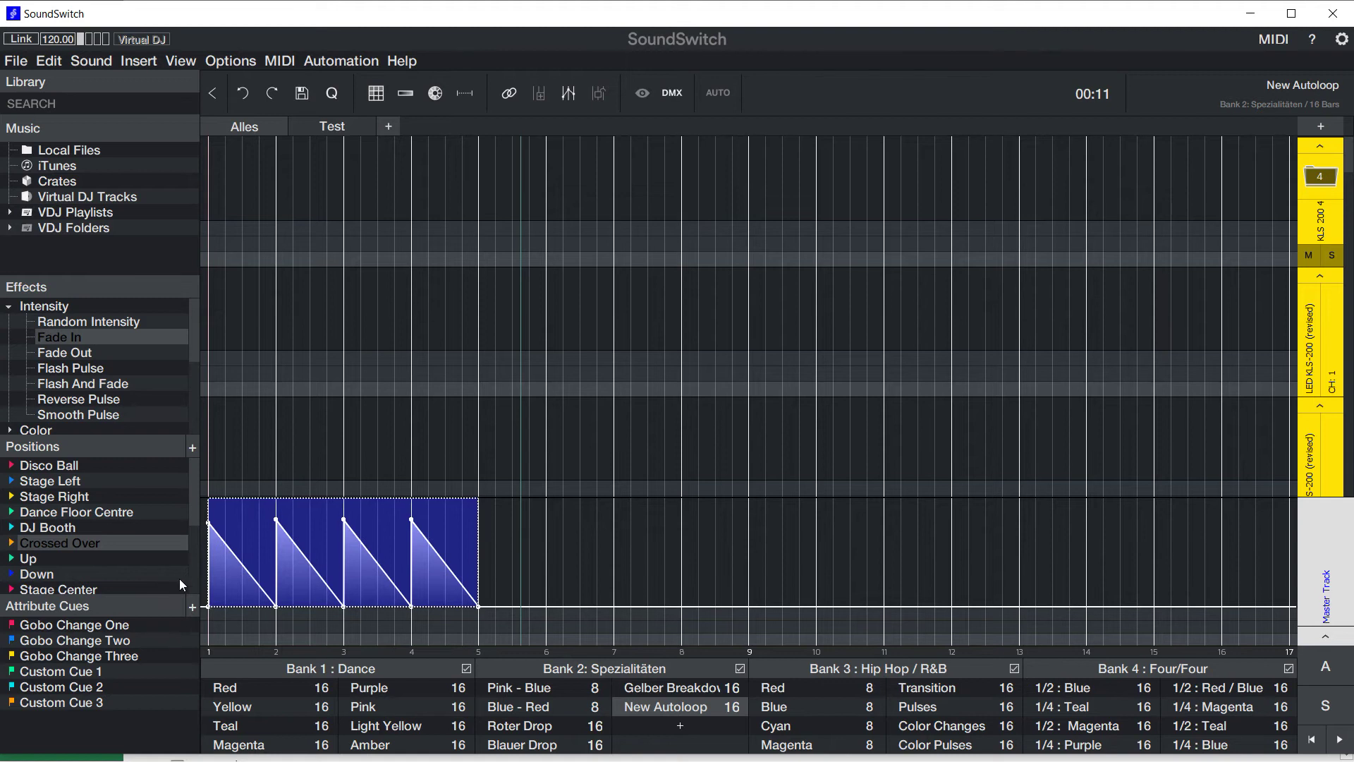
{"action": "right_click", "coordinate": [221, 581]}
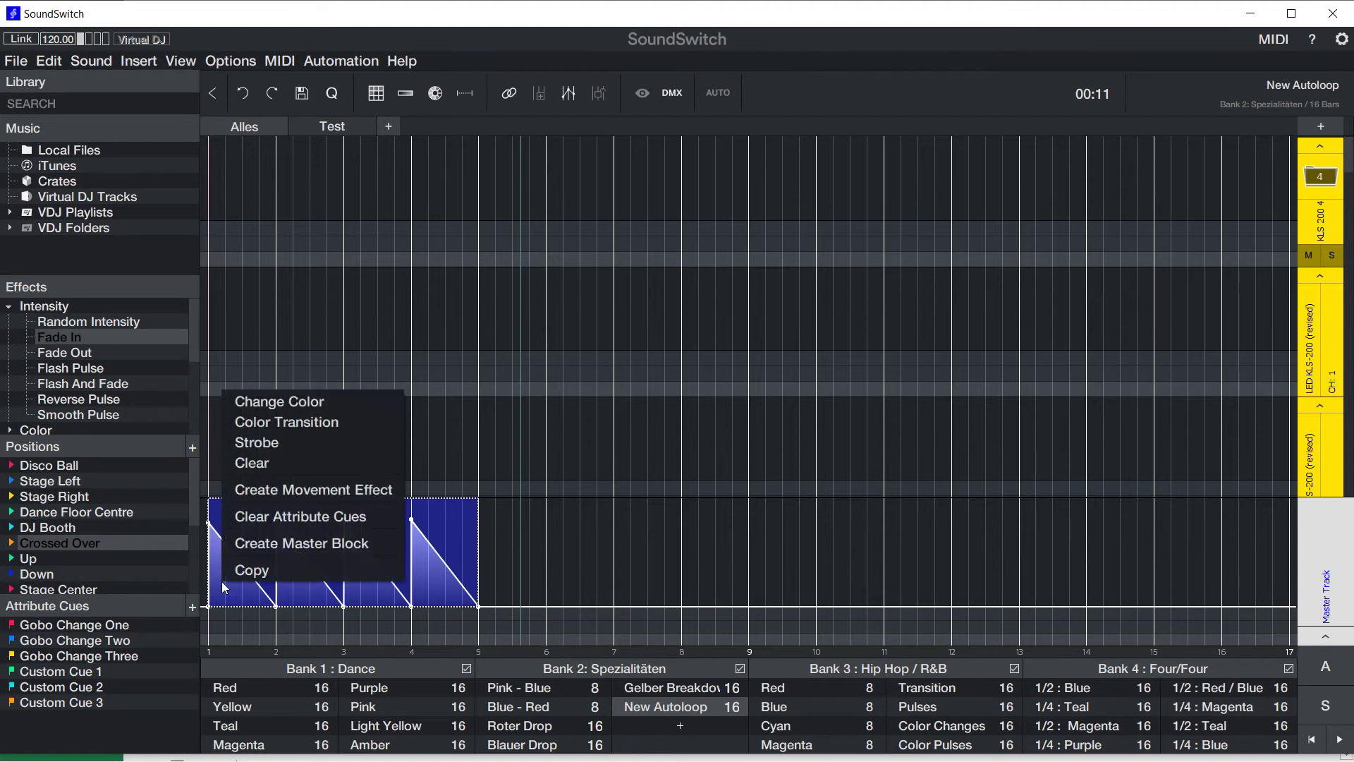
{"action": "left_click", "coordinate": [279, 543]}
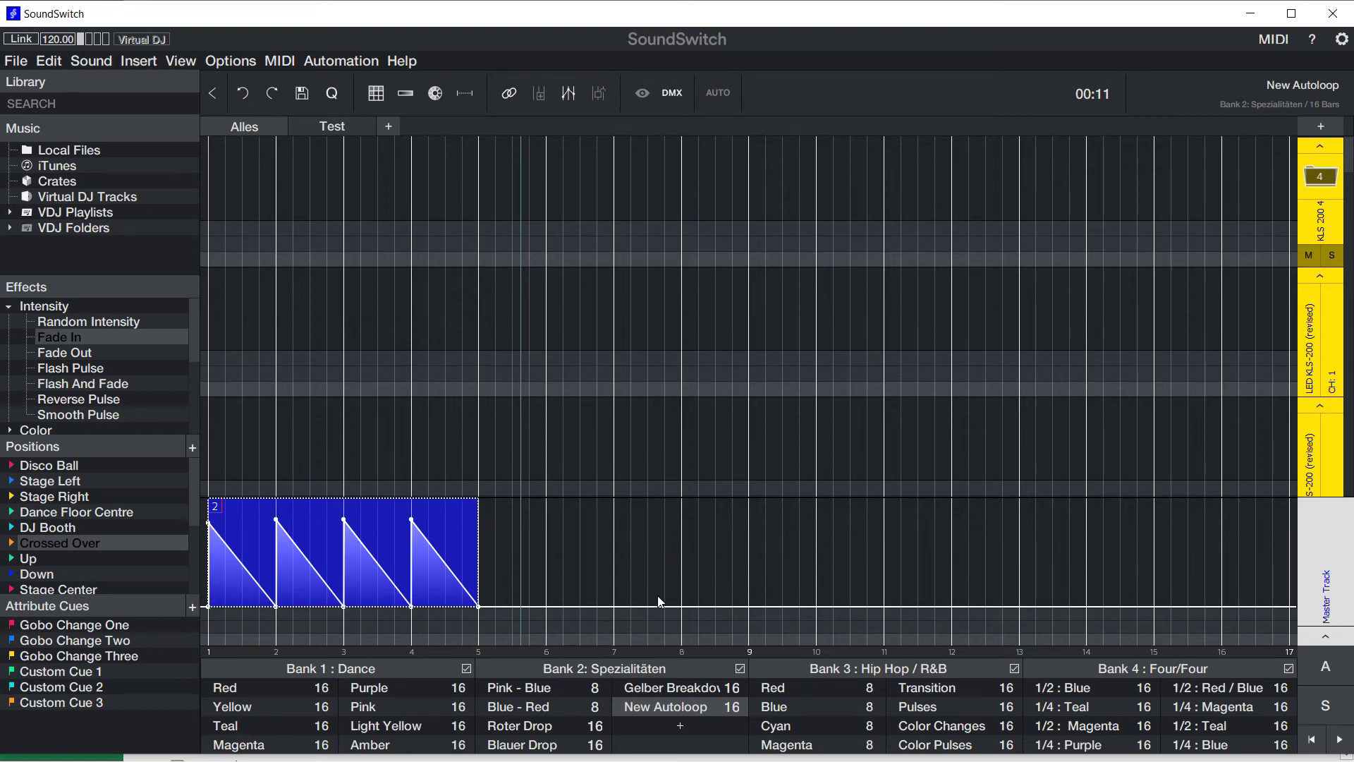
Insert link blocks of the master block on the Master Track just after bar 5 and at bar 10.
{"action": "right_click", "coordinate": [687, 597]}
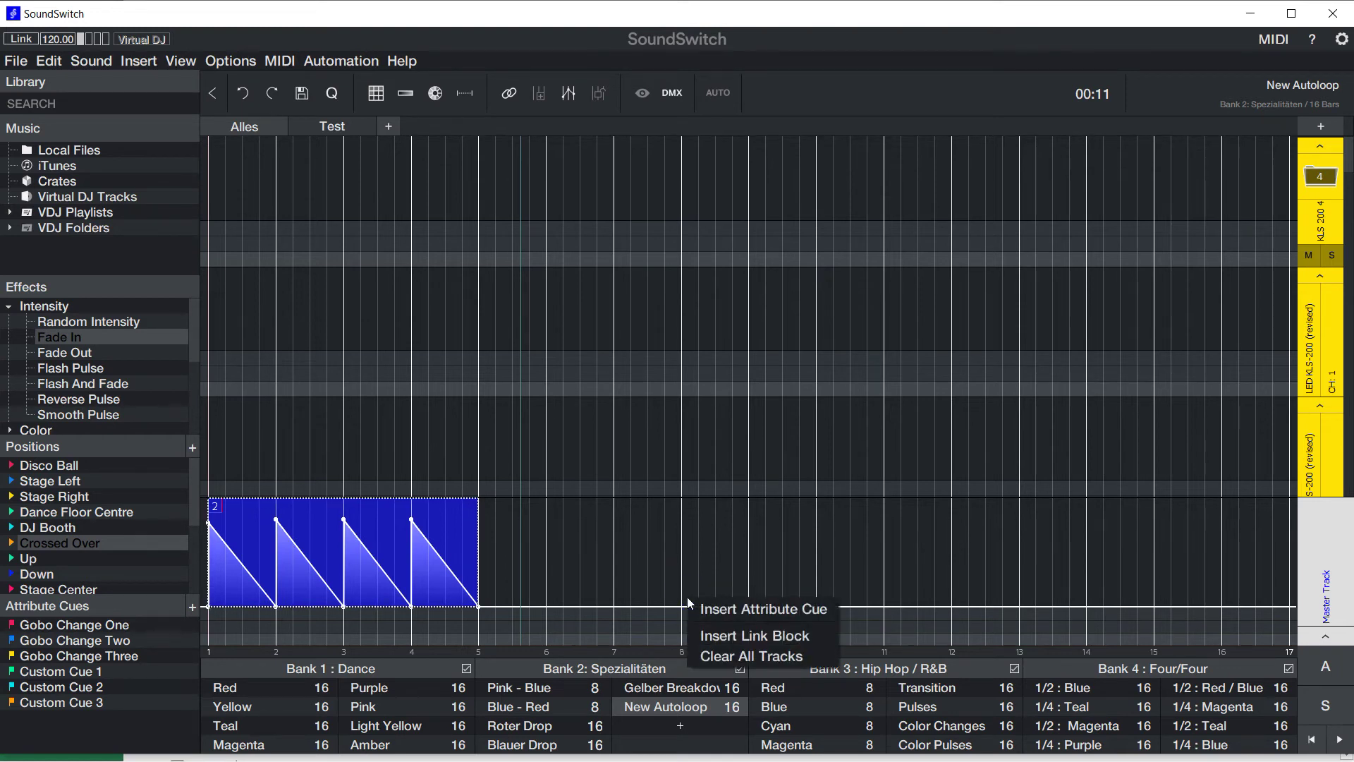
{"action": "left_click", "coordinate": [713, 635]}
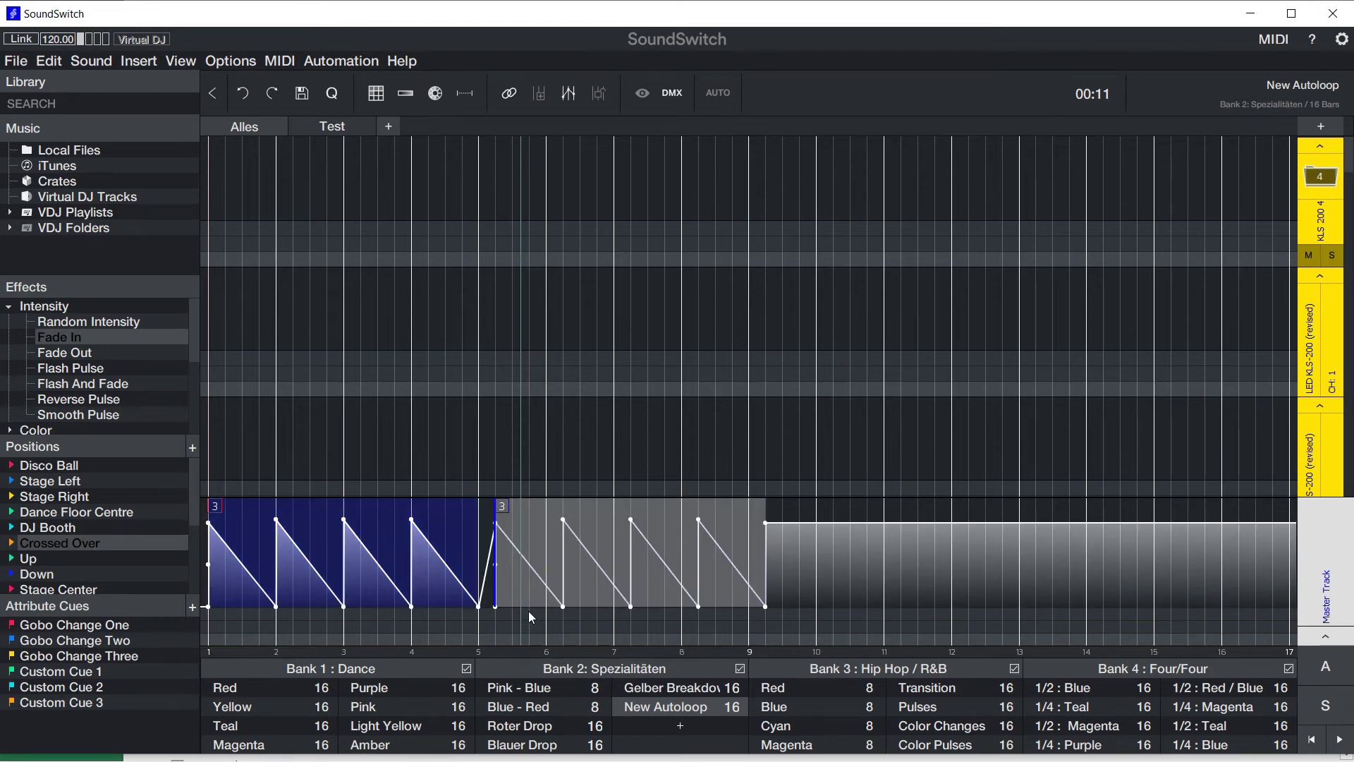
{"action": "right_click", "coordinate": [774, 593]}
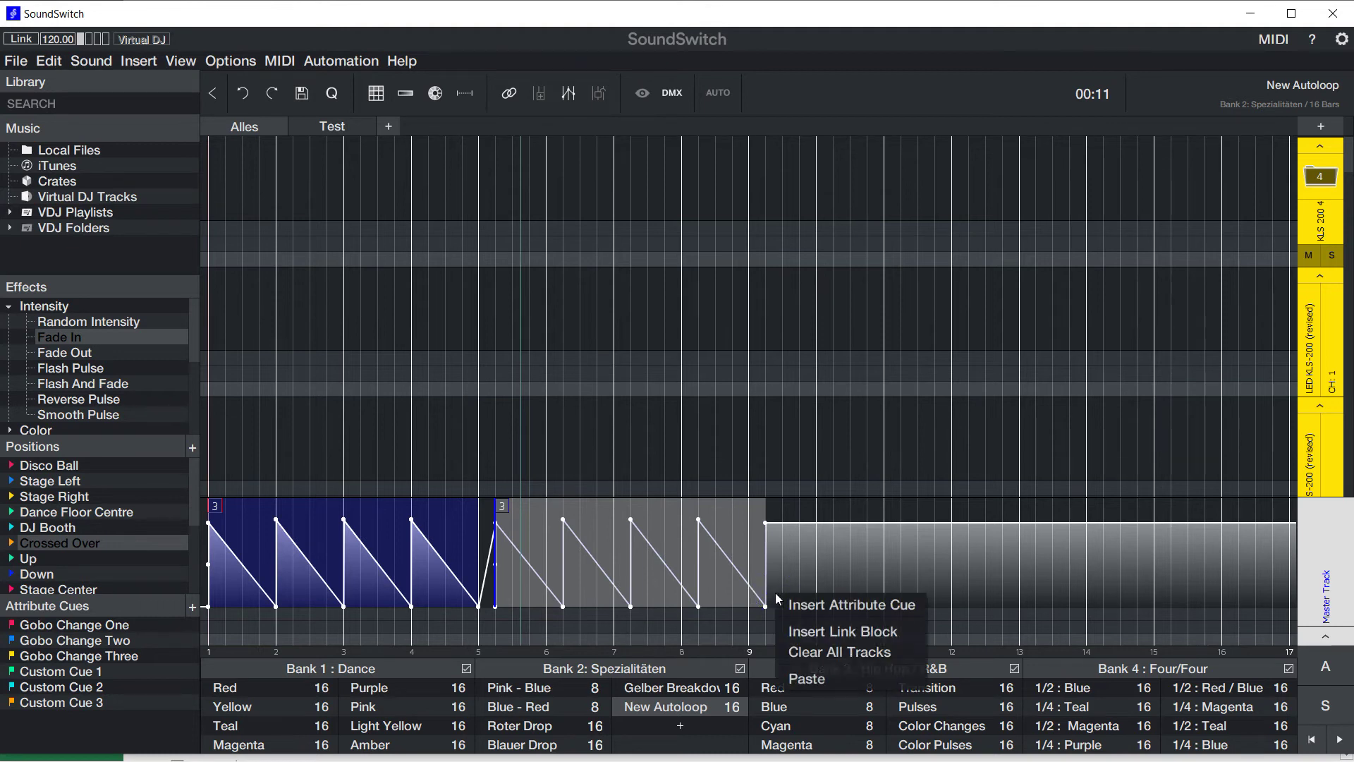
{"action": "left_click", "coordinate": [832, 633]}
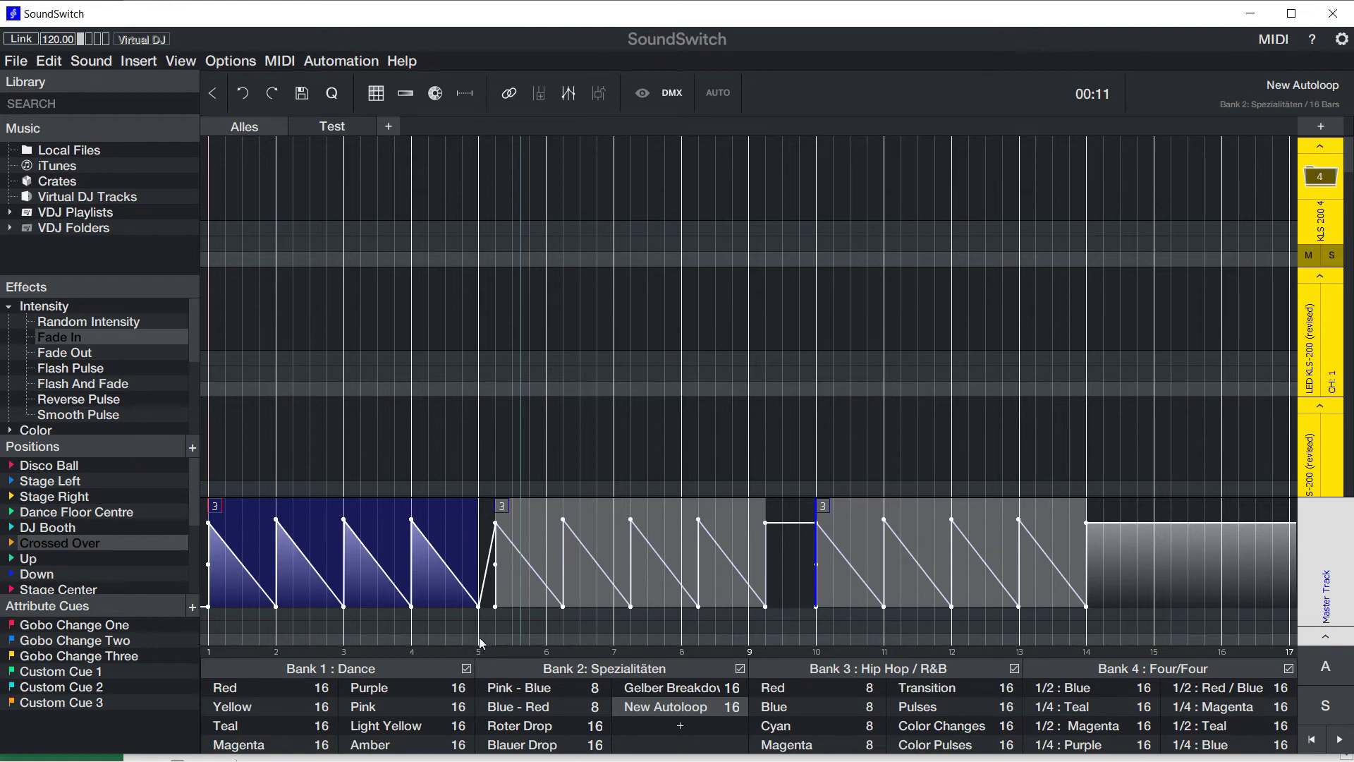
Reshape the master block's four ramps into triangles by moving their peaks towards mid-bar and up to full intensity.
{"action": "left_click_drag", "start_coordinate": [344, 518], "coordinate": [451, 498]}
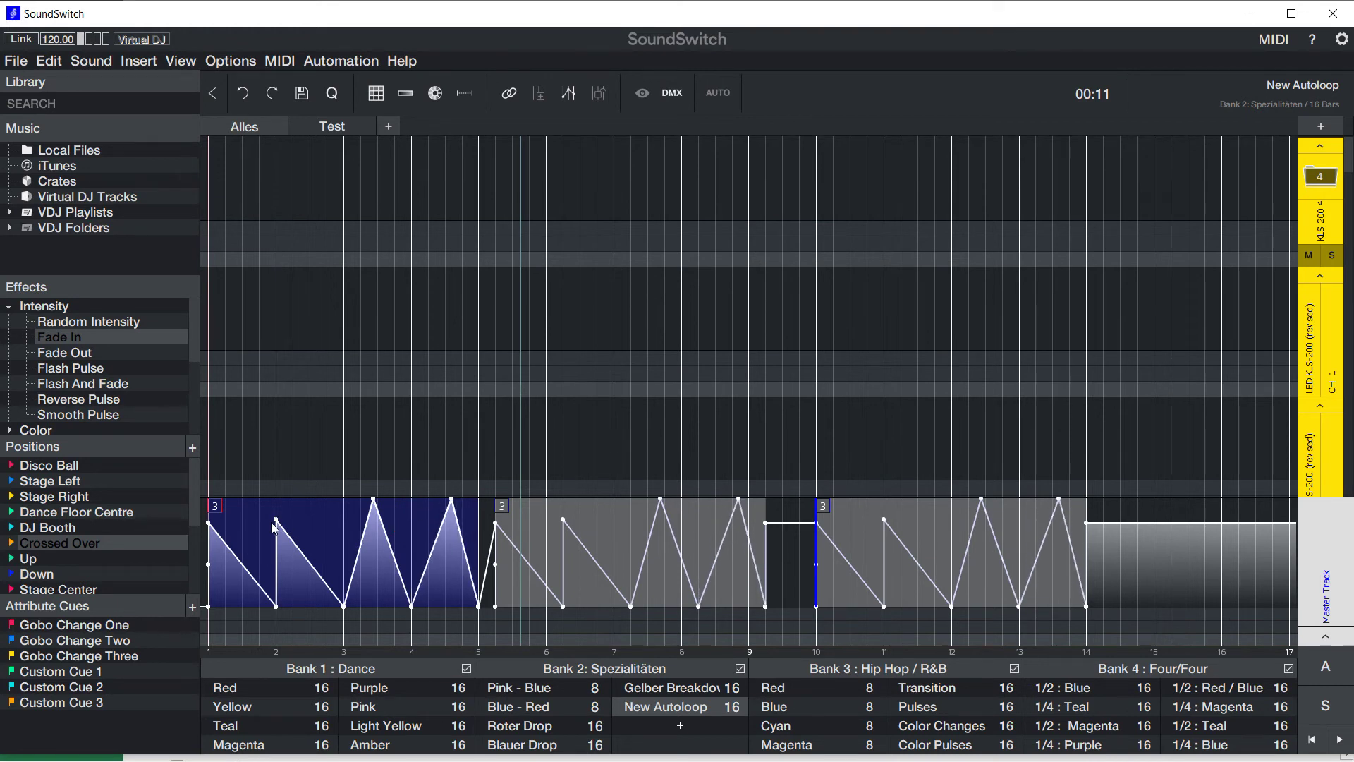
{"action": "left_click_drag", "start_coordinate": [276, 518], "coordinate": [310, 497]}
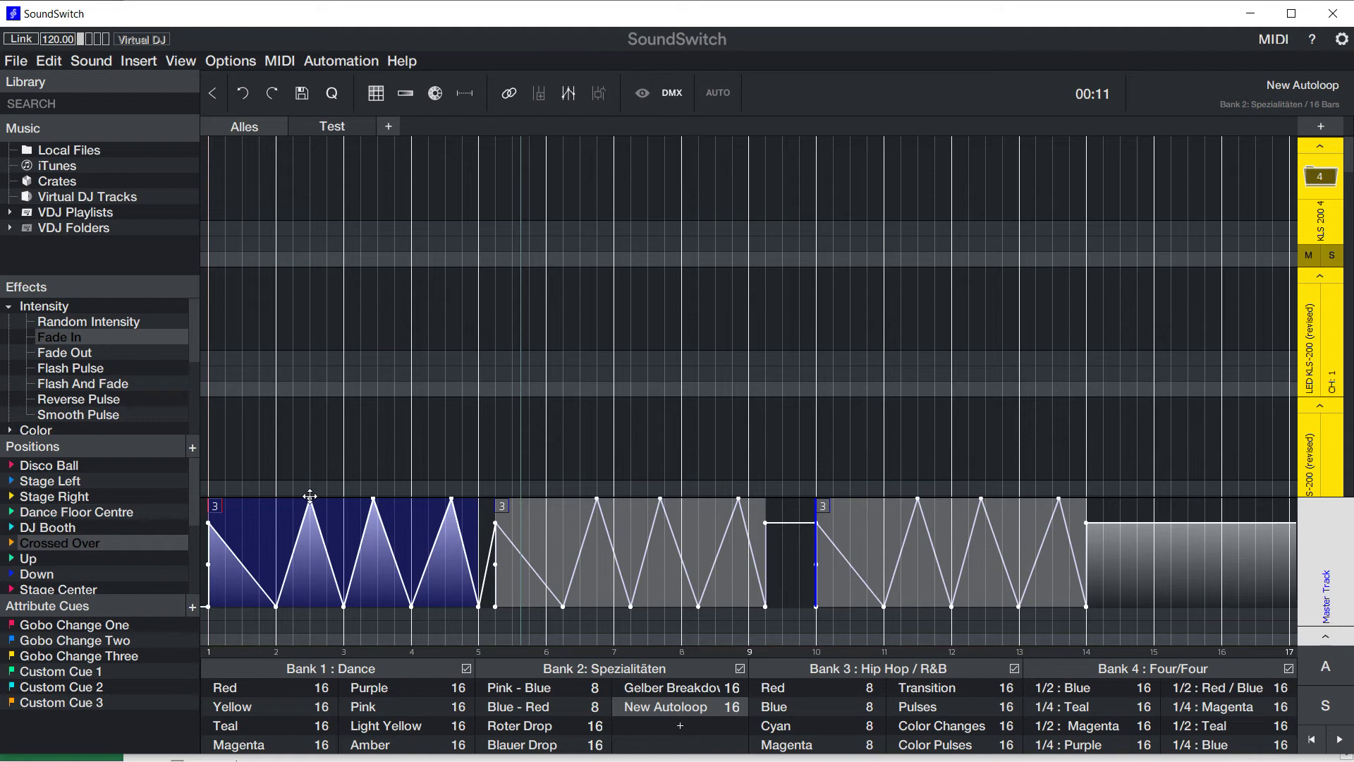
{"action": "left_click_drag", "start_coordinate": [209, 523], "coordinate": [234, 493]}
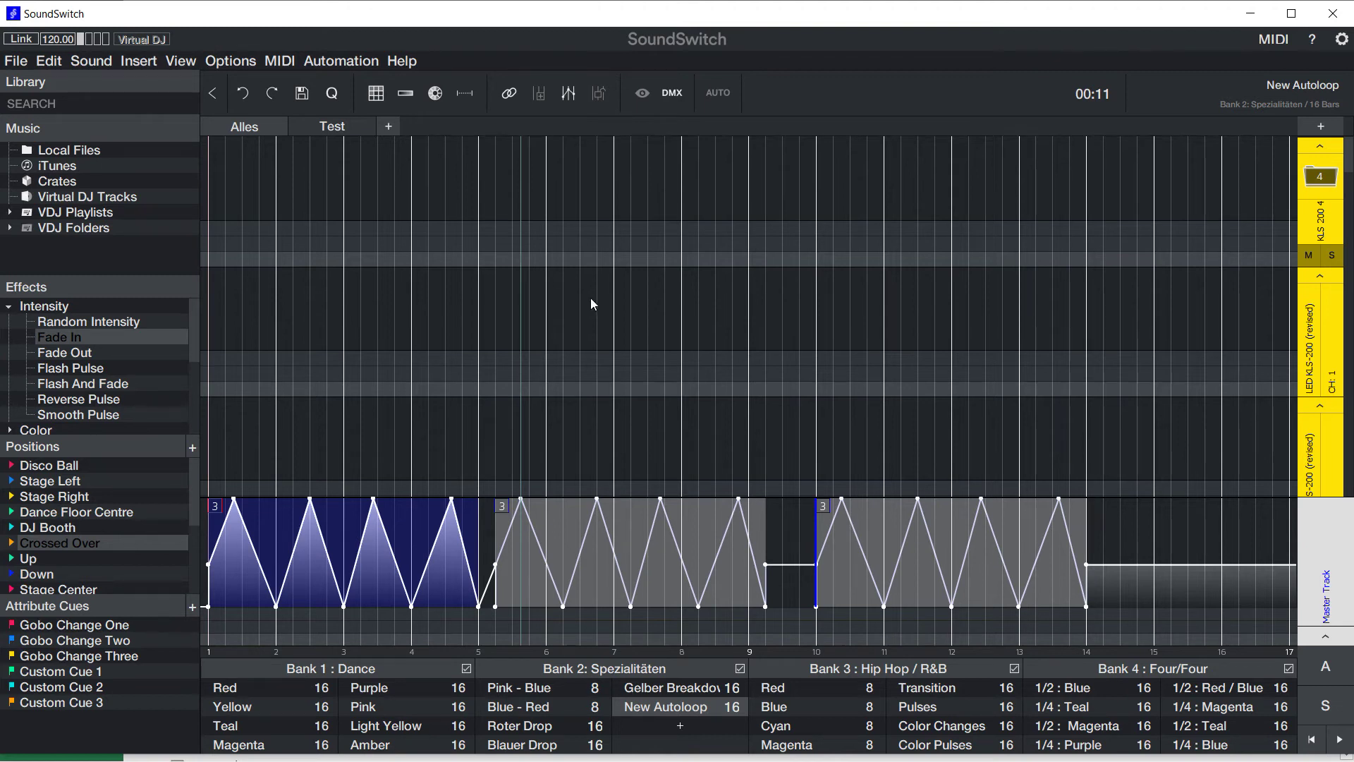
Delete the link blocks at bar 10 and just after bar 5 from the Master Track.
{"action": "left_click", "coordinate": [153, 63]}
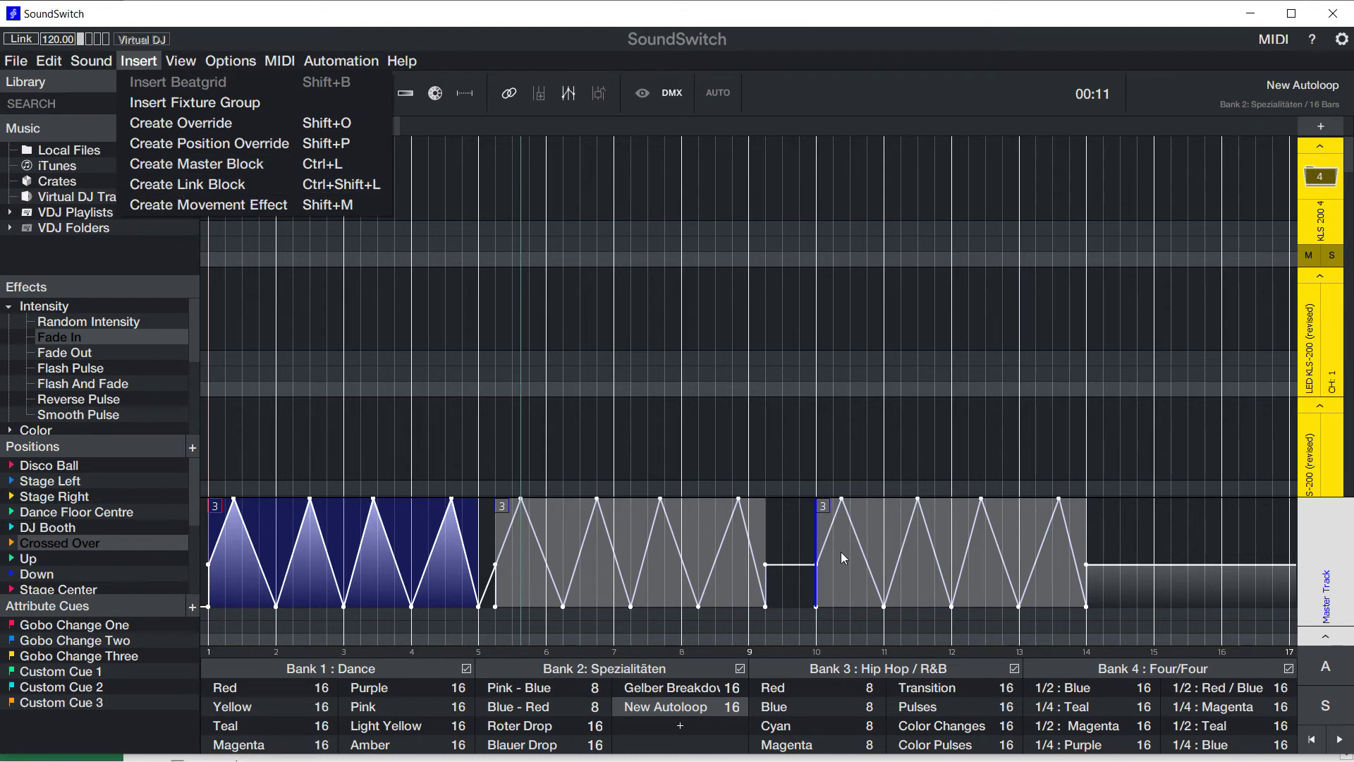
{"action": "left_click", "coordinate": [823, 503]}
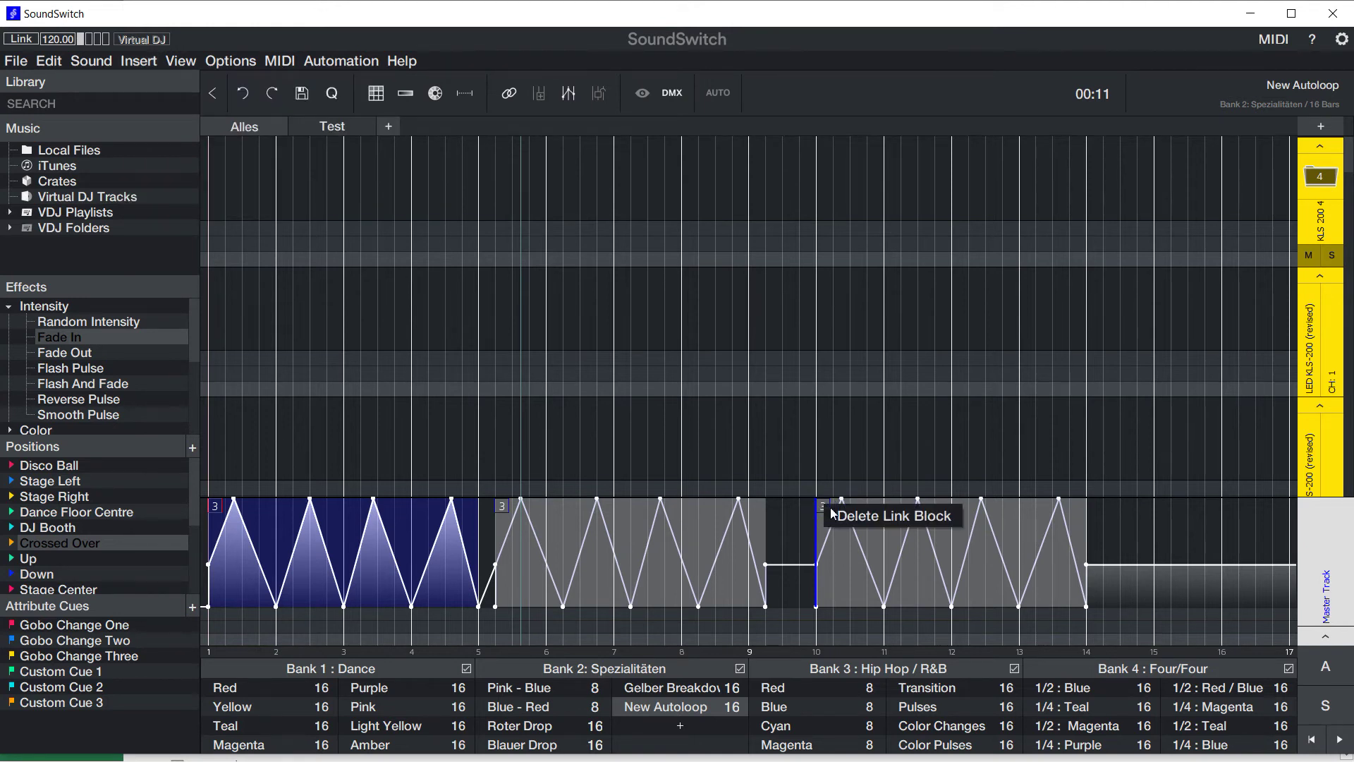
{"action": "left_click", "coordinate": [863, 520]}
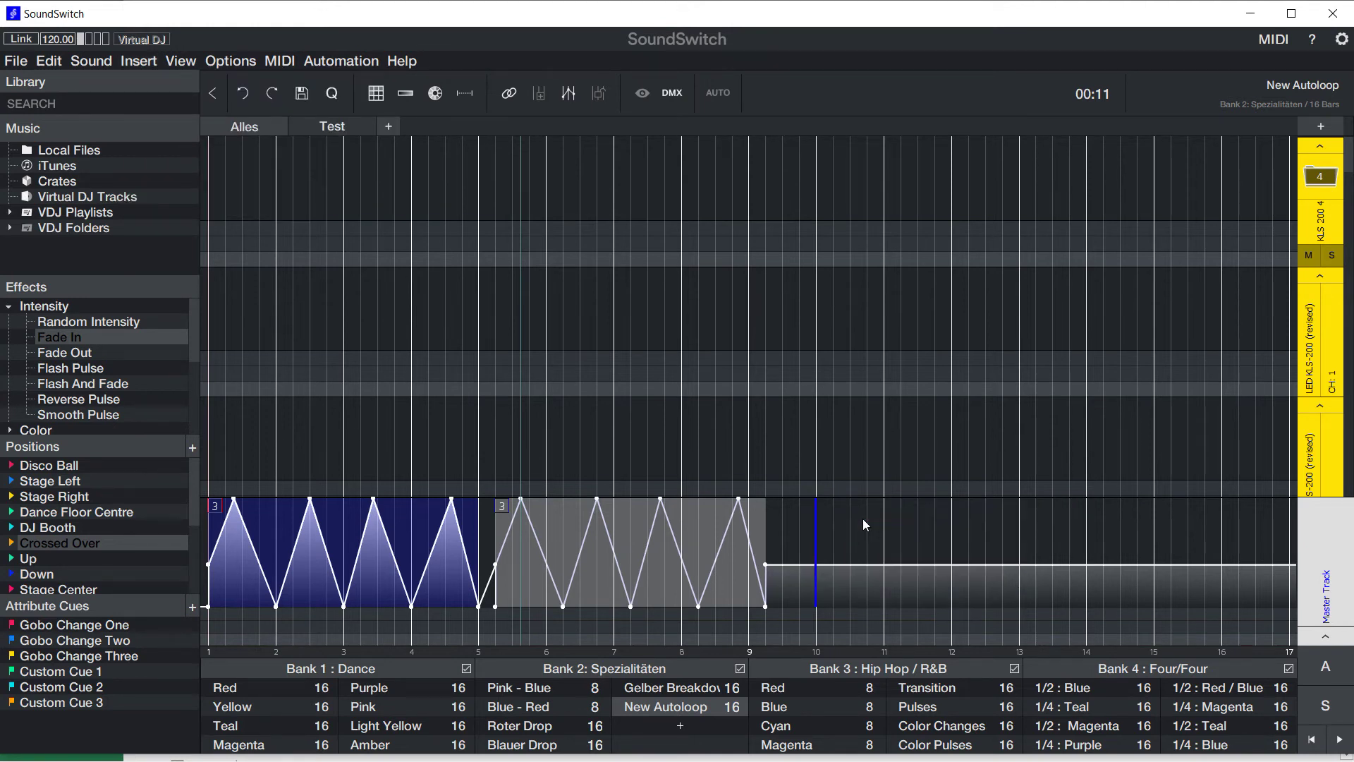
{"action": "left_click", "coordinate": [504, 509]}
{"action": "left_click", "coordinate": [537, 523]}
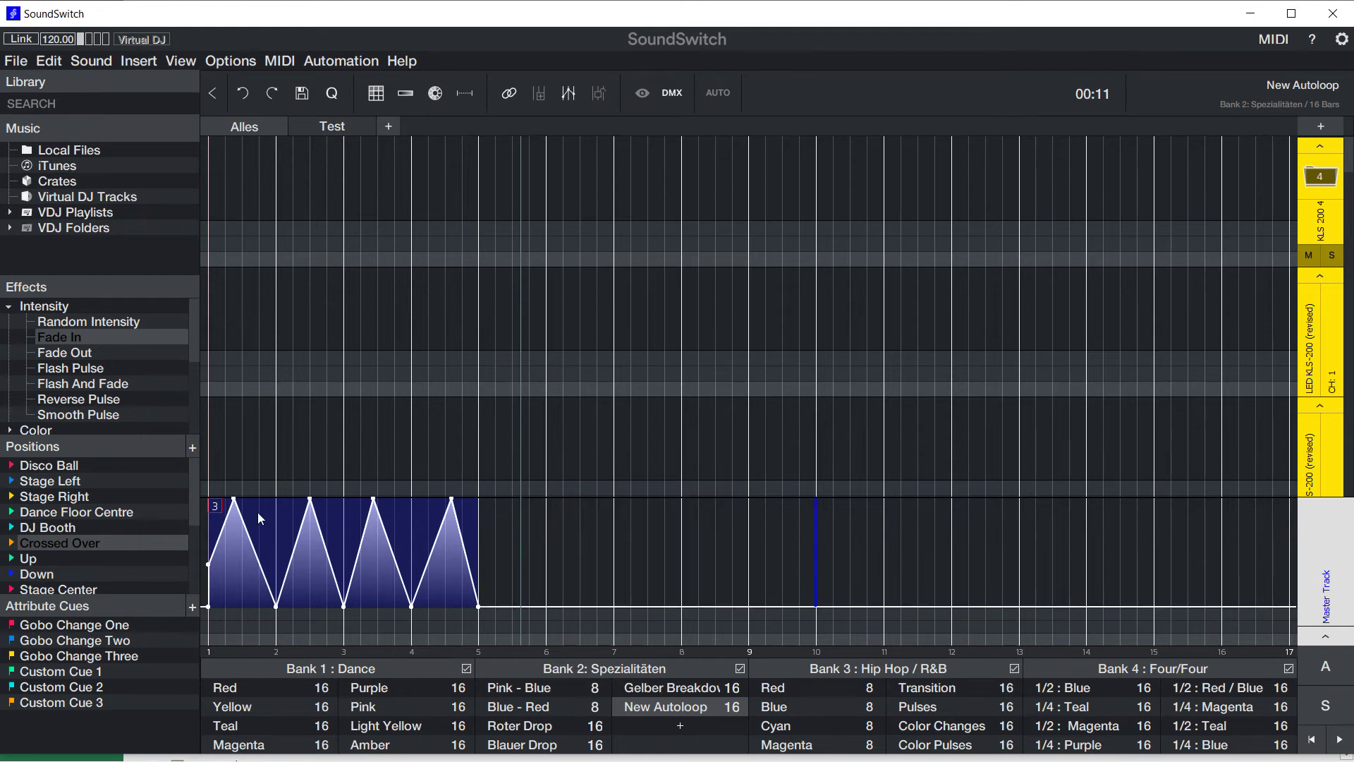
Delete the master block at bar 1 and clear its intensity curve from the Master Track.
{"action": "left_click", "coordinate": [216, 514]}
{"action": "left_click", "coordinate": [261, 526]}
{"action": "left_click_drag", "start_coordinate": [548, 577], "coordinate": [208, 562]}
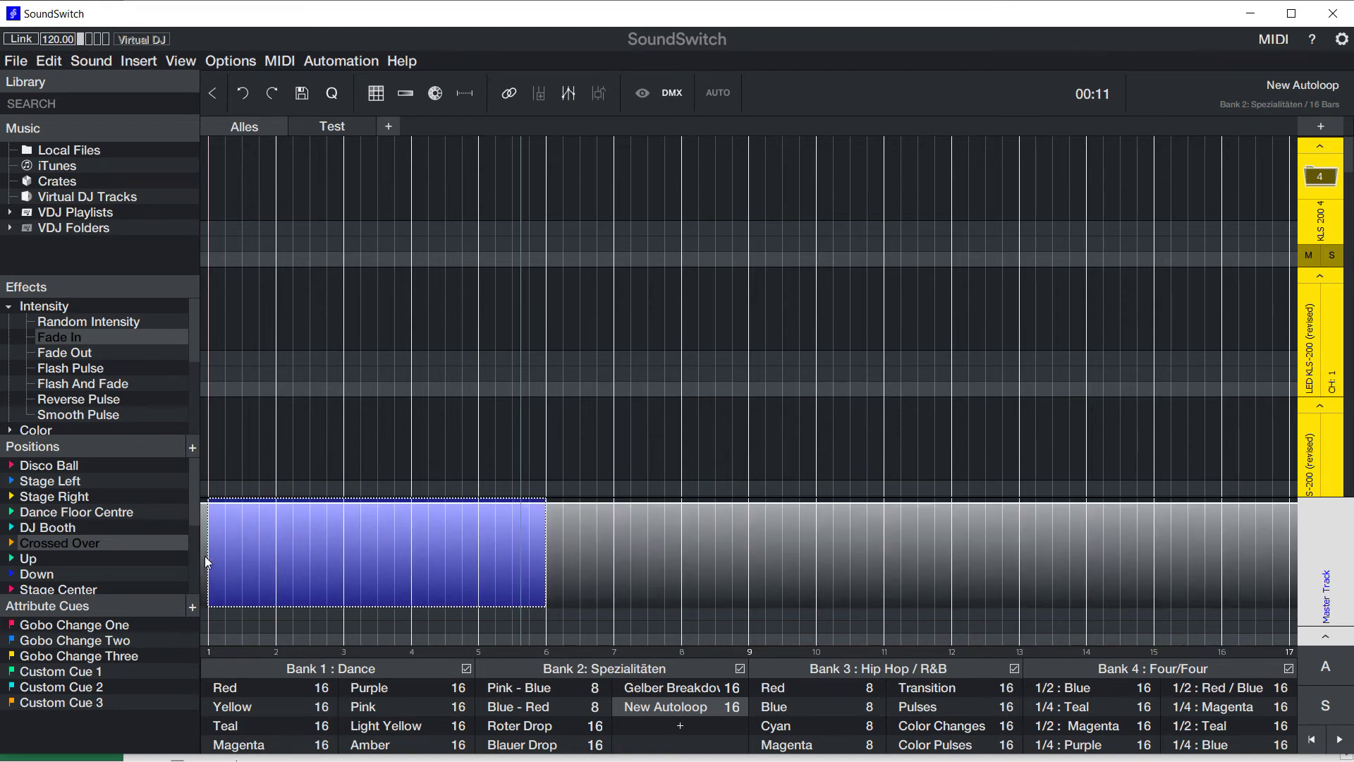
Apply the Fade Out intensity effect to the Master Track from bar 1 to bar 4.
{"action": "left_click", "coordinate": [697, 537]}
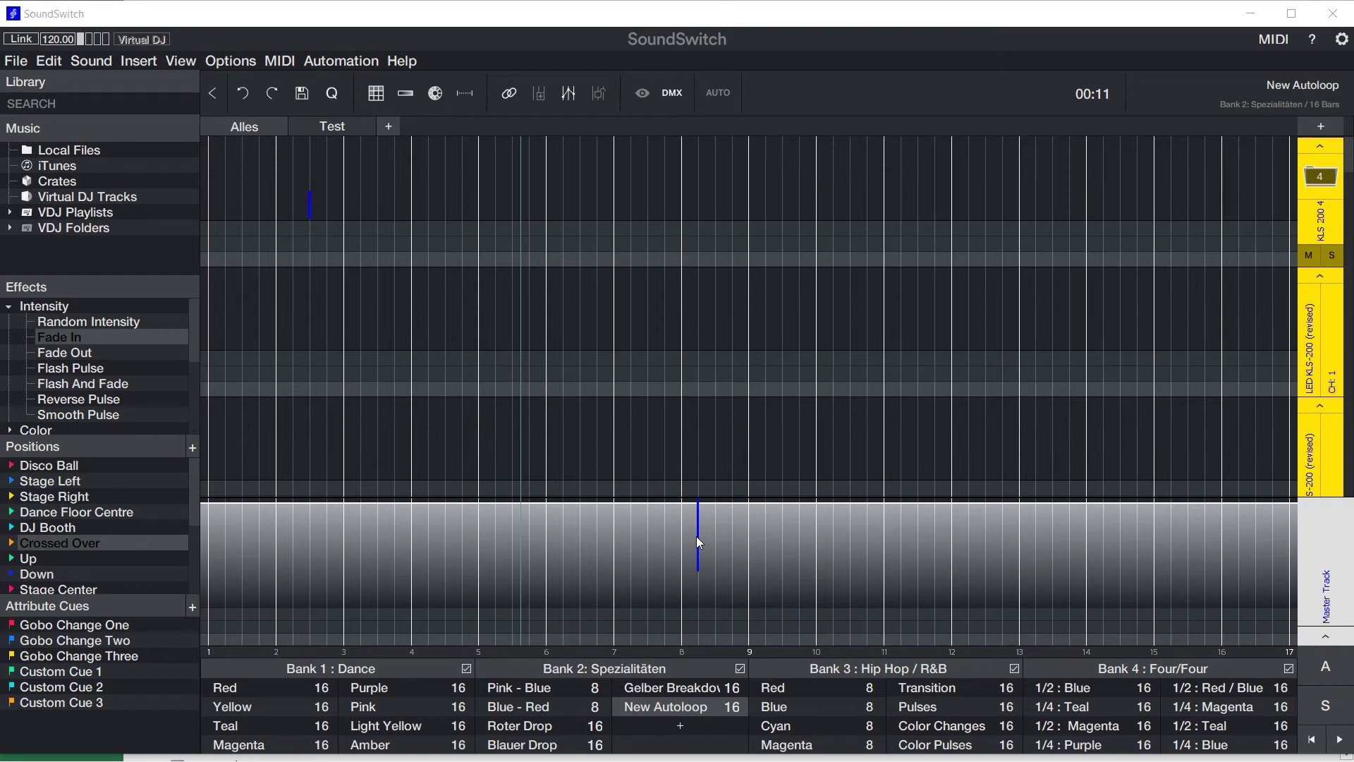
{"action": "key", "text": "Down"}
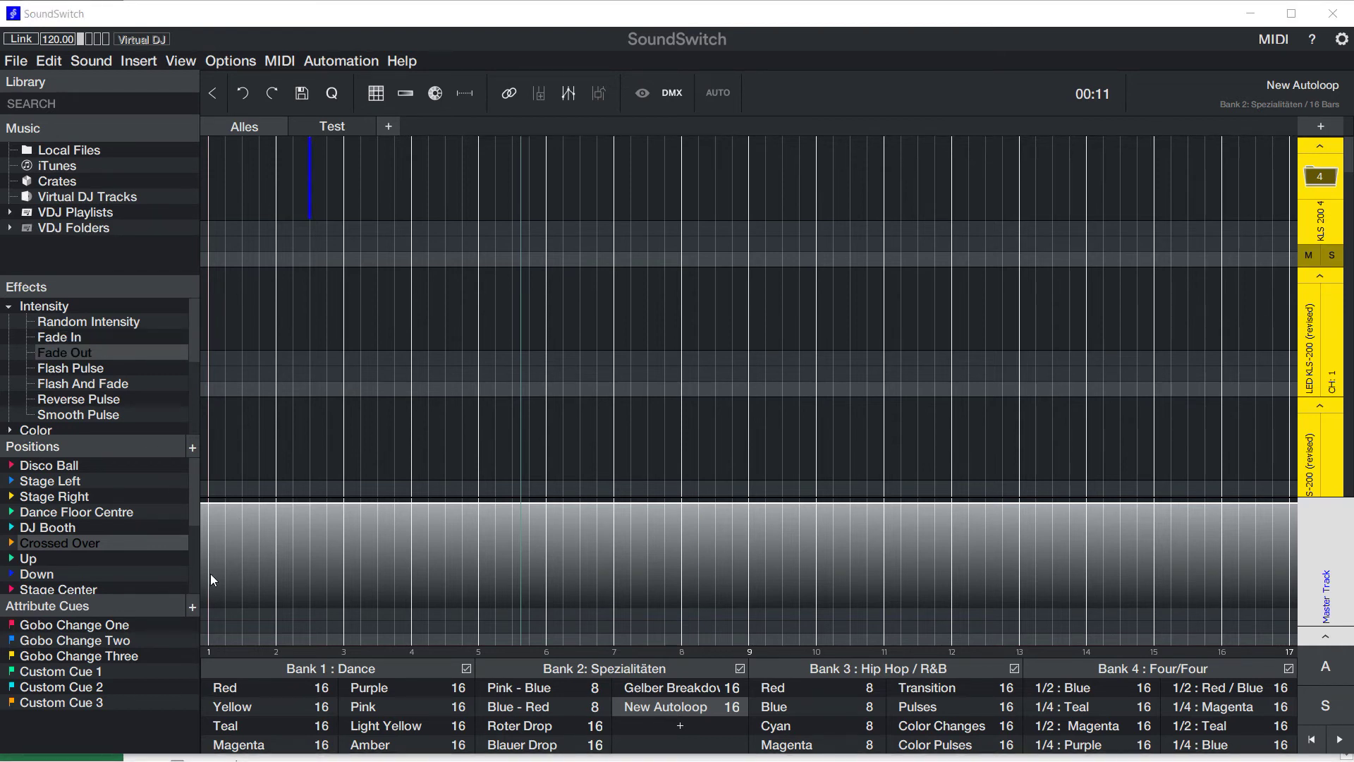
{"action": "left_click_drag", "start_coordinate": [210, 573], "coordinate": [418, 610]}
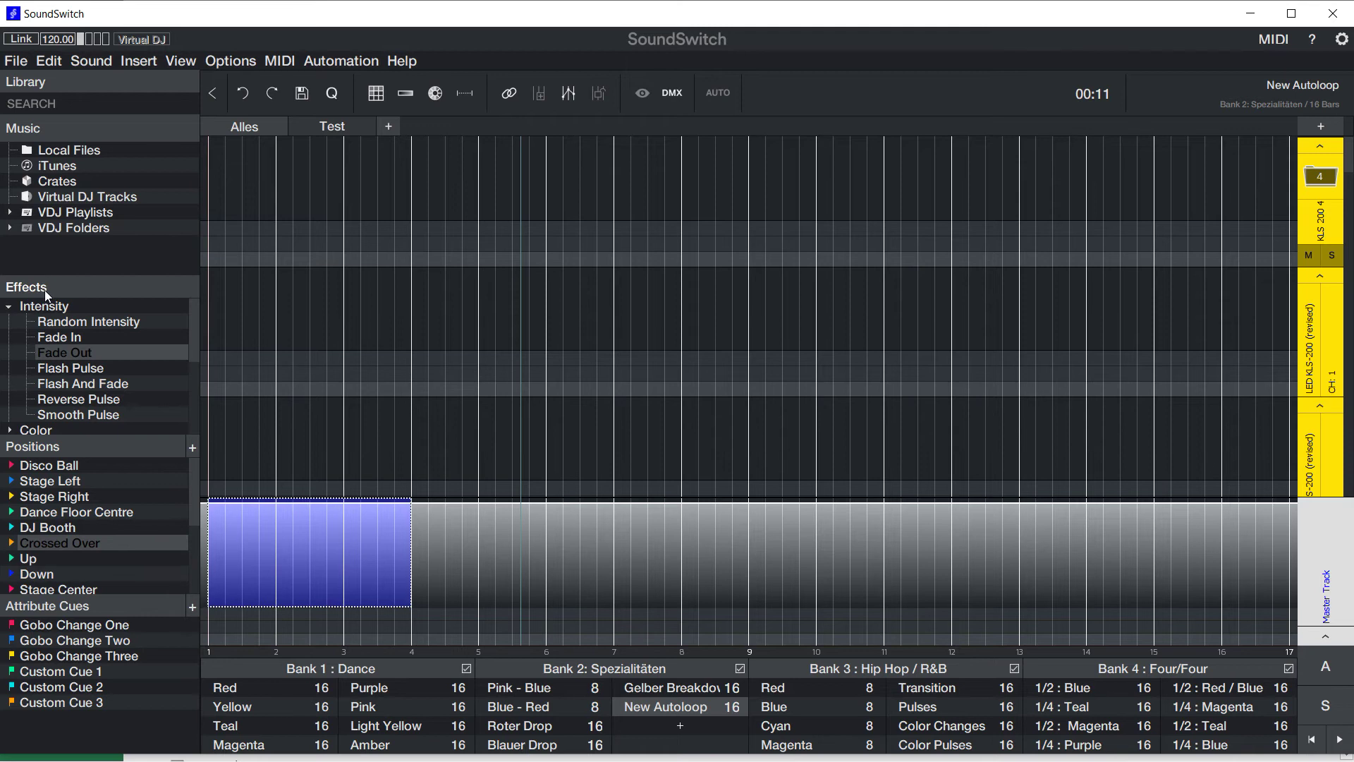
{"action": "left_click", "coordinate": [57, 357]}
{"action": "left_click_drag", "start_coordinate": [56, 354], "coordinate": [264, 578]}
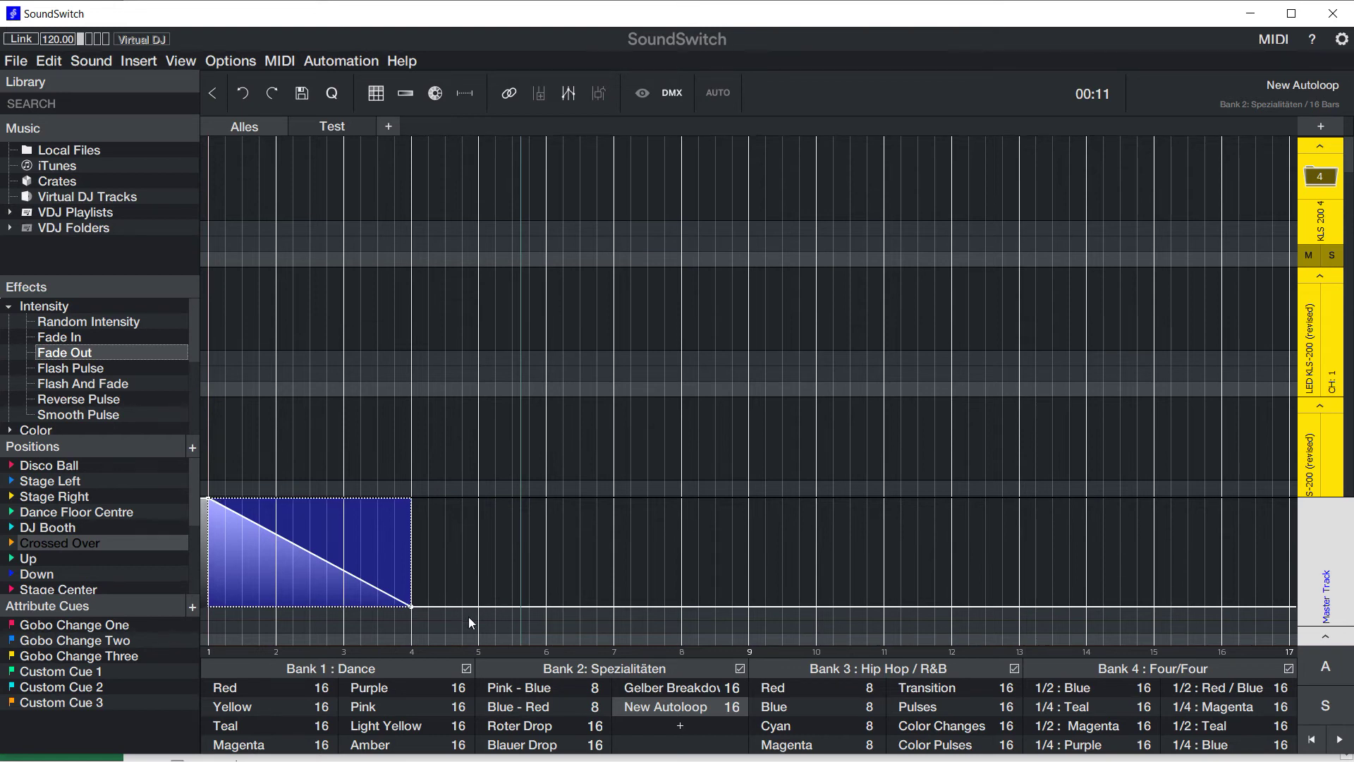
Raise the Master Track's intensity to about half from bar 4, and apply the Fade Out effect from bar 4 to bar 12.
{"action": "left_click", "coordinate": [429, 614]}
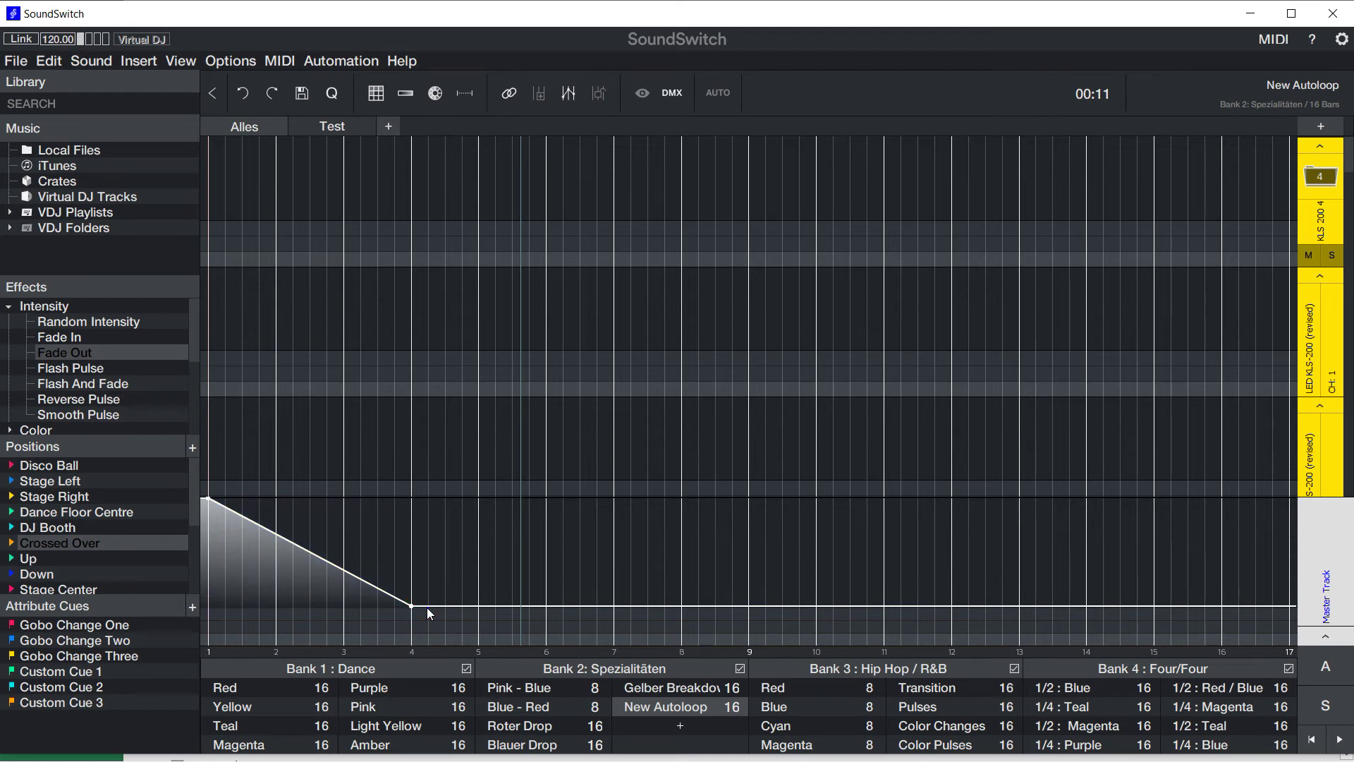
{"action": "left_click_drag", "start_coordinate": [431, 606], "coordinate": [347, 549]}
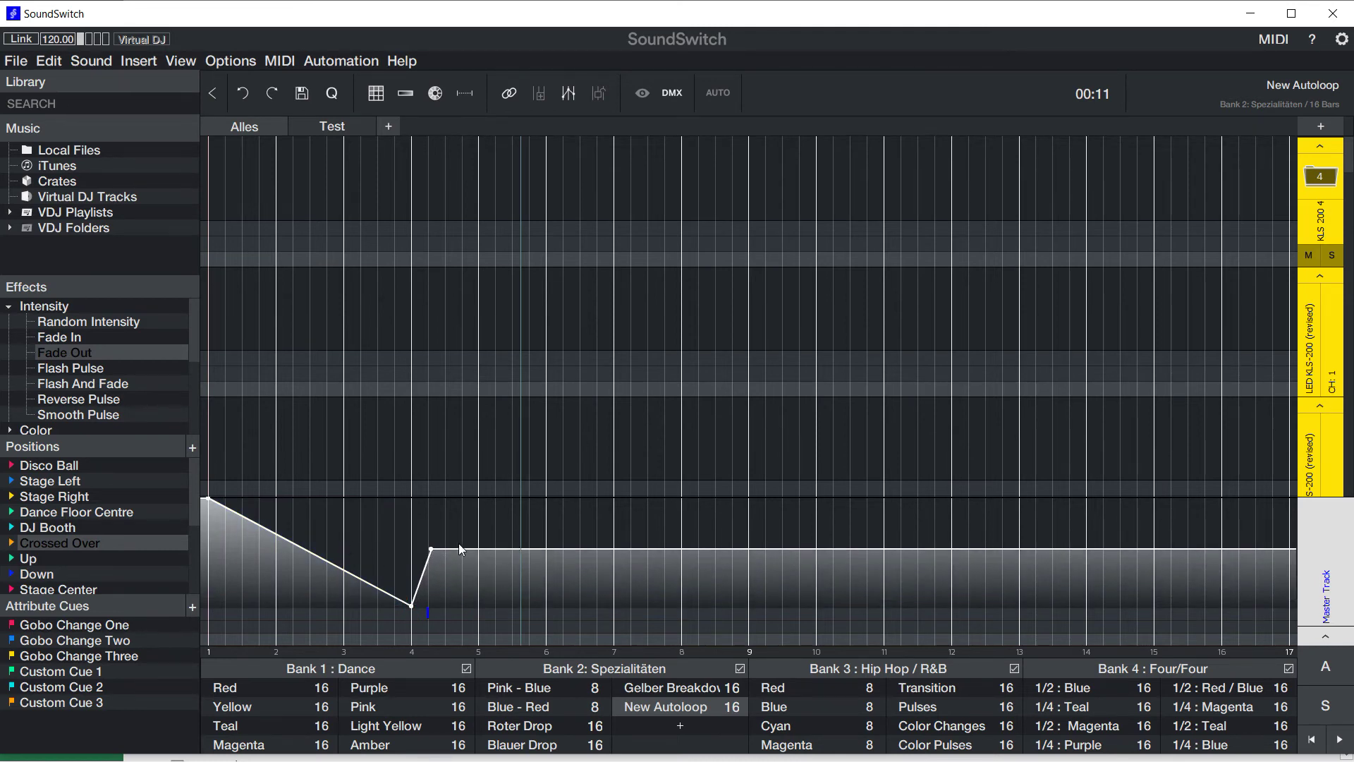
{"action": "left_click_drag", "start_coordinate": [431, 549], "coordinate": [959, 619]}
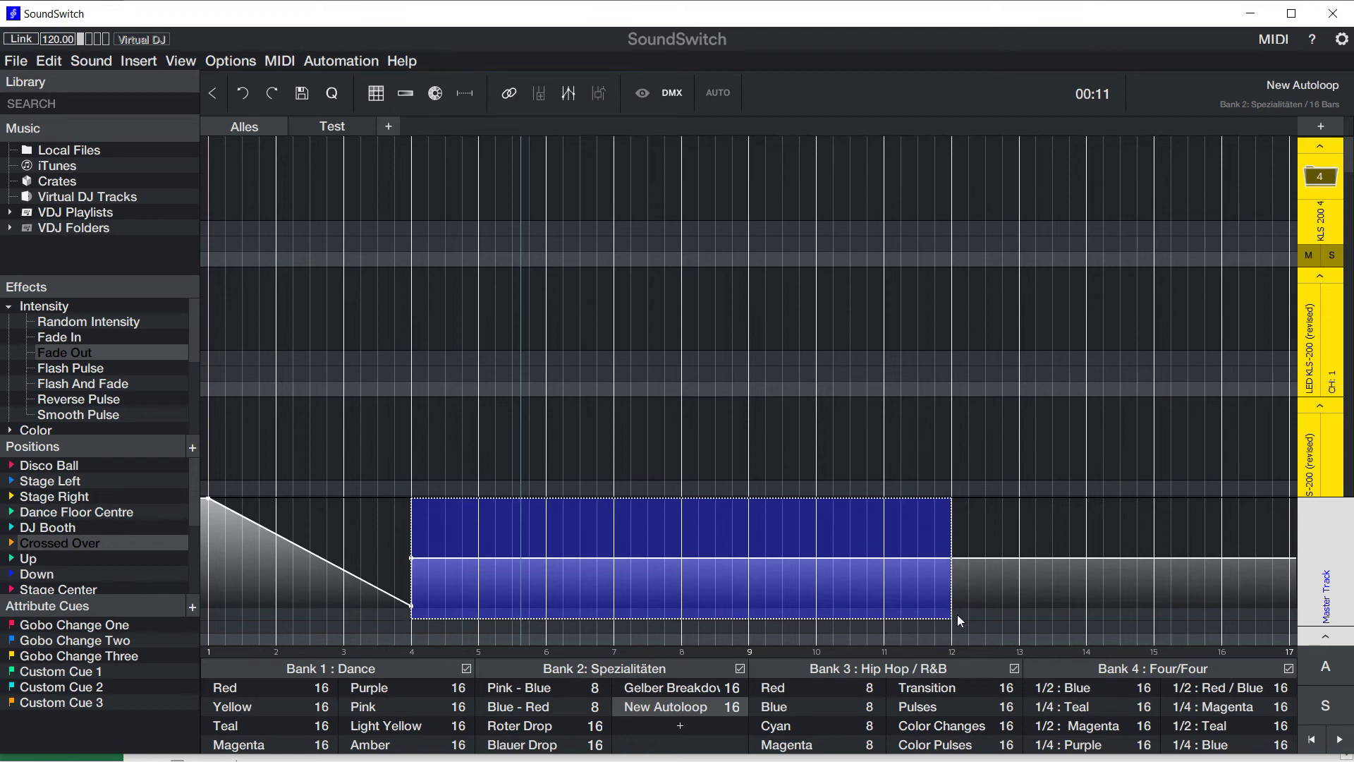
{"action": "left_click_drag", "start_coordinate": [78, 356], "coordinate": [519, 602]}
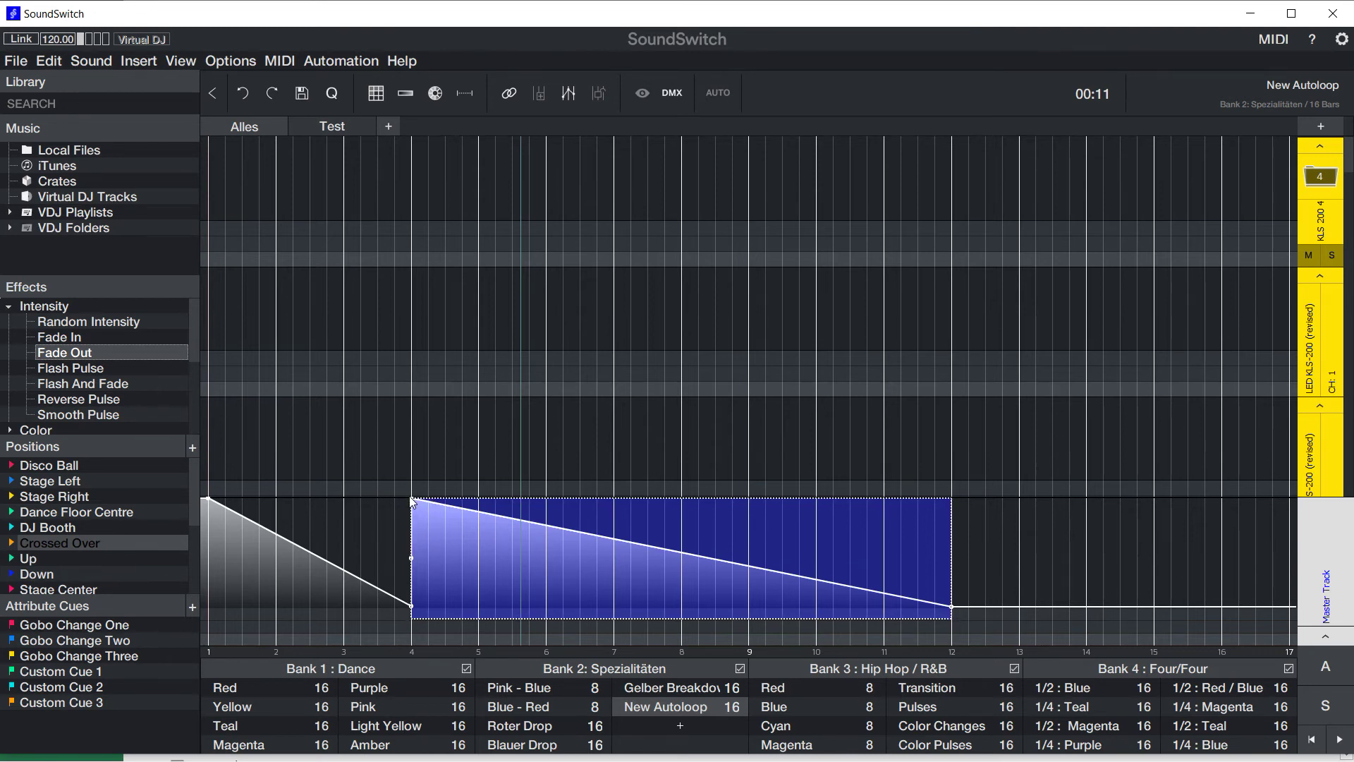
Lower the starting point of the bar 4 fade-out to about half intensity and remove the leftover point beneath it.
{"action": "left_click", "coordinate": [414, 557]}
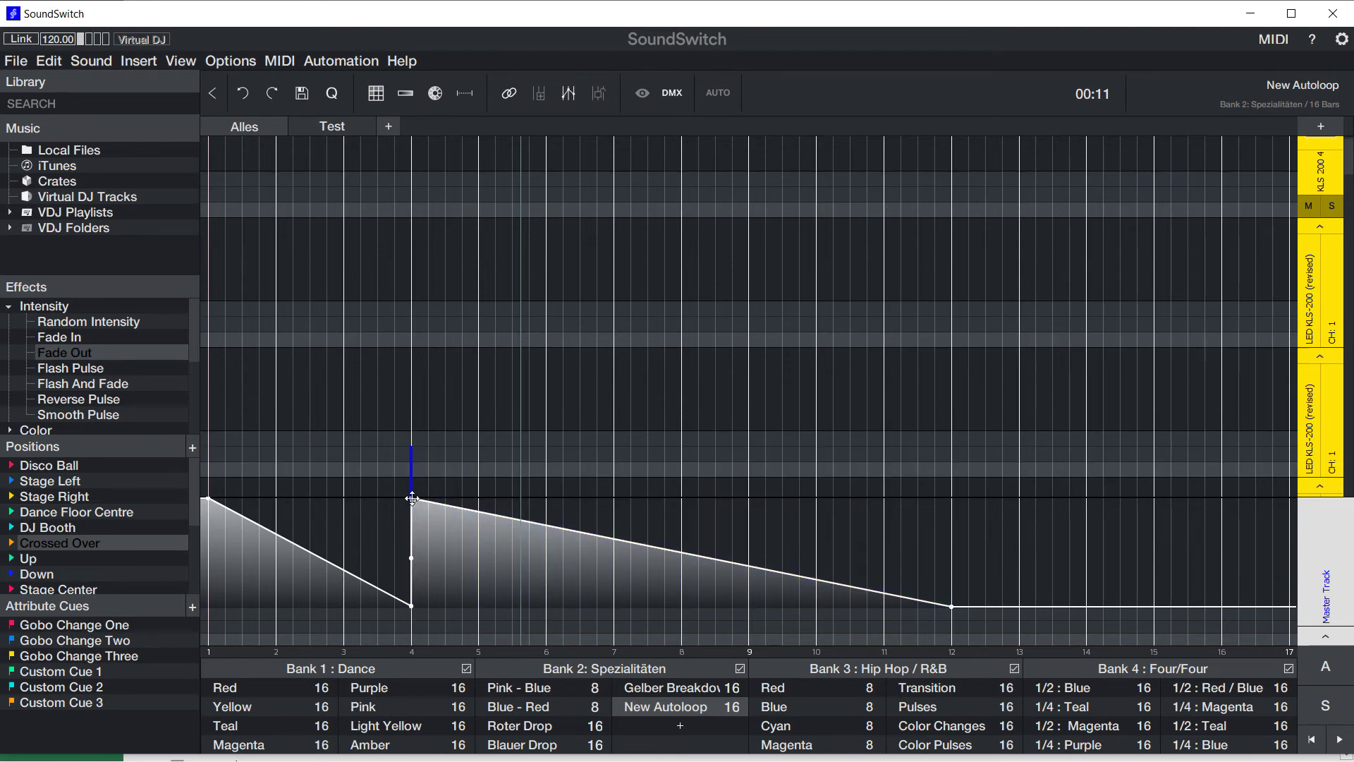
{"action": "left_click_drag", "start_coordinate": [412, 497], "coordinate": [412, 559]}
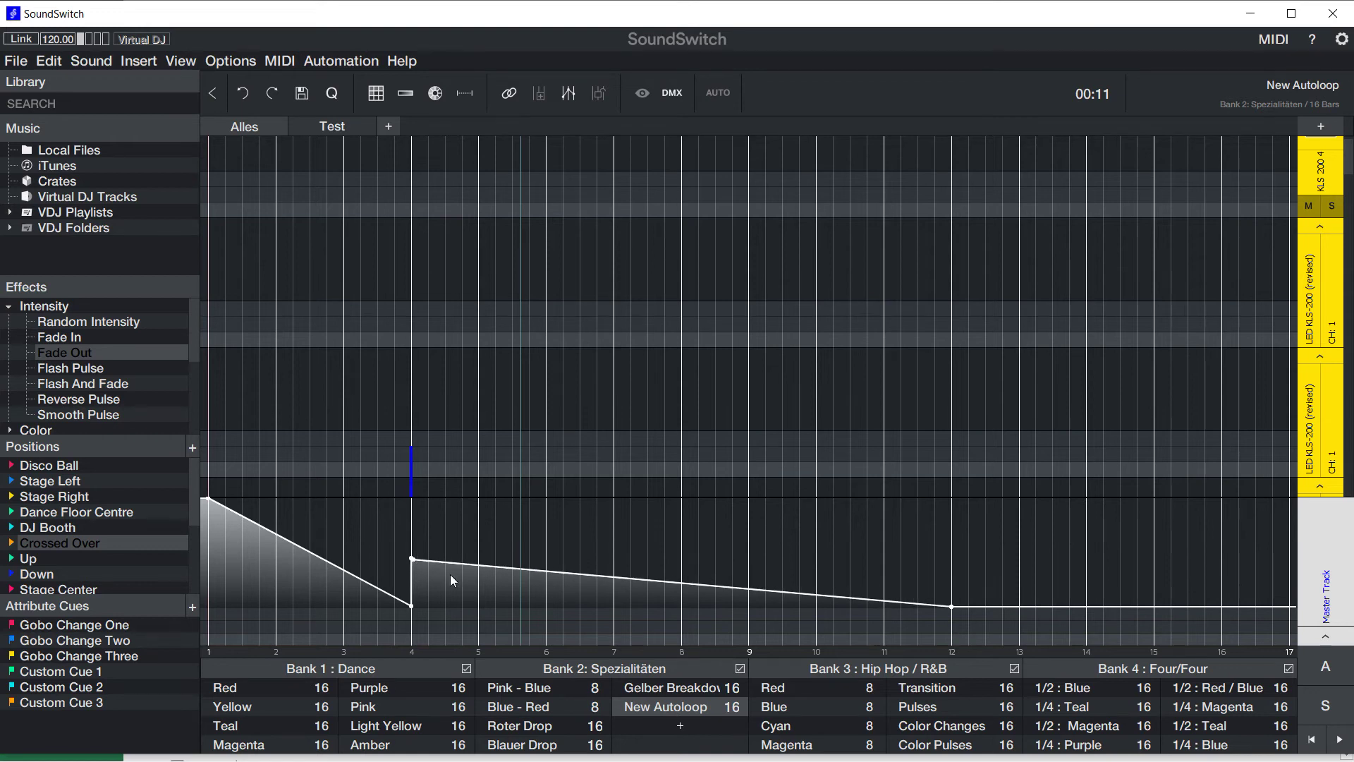
{"action": "left_click_drag", "start_coordinate": [418, 562], "coordinate": [418, 550]}
{"action": "left_click", "coordinate": [480, 576]}
{"action": "double_click", "coordinate": [413, 560]}
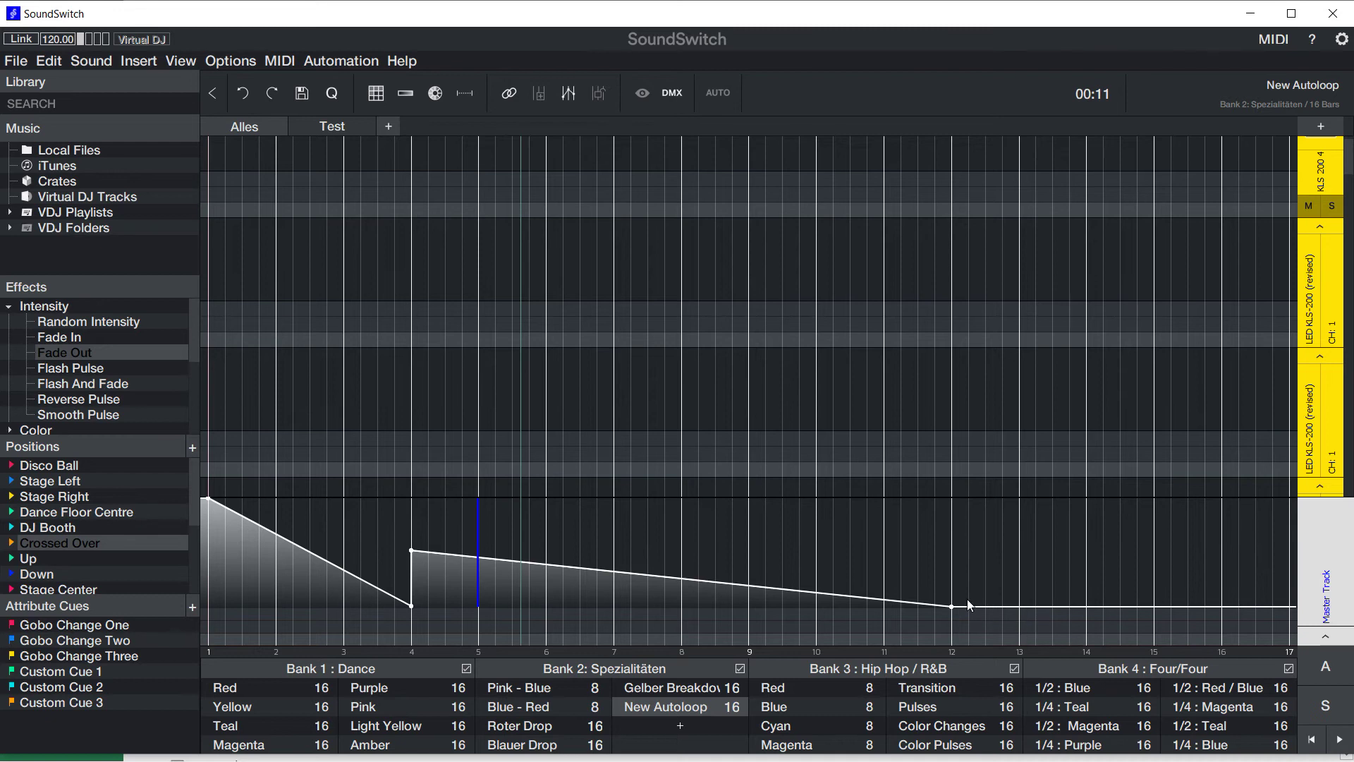
Apply the Fade In intensity effect to the Master Track from bar 12 to bar 17.
{"action": "left_click_drag", "start_coordinate": [959, 579], "coordinate": [1305, 582]}
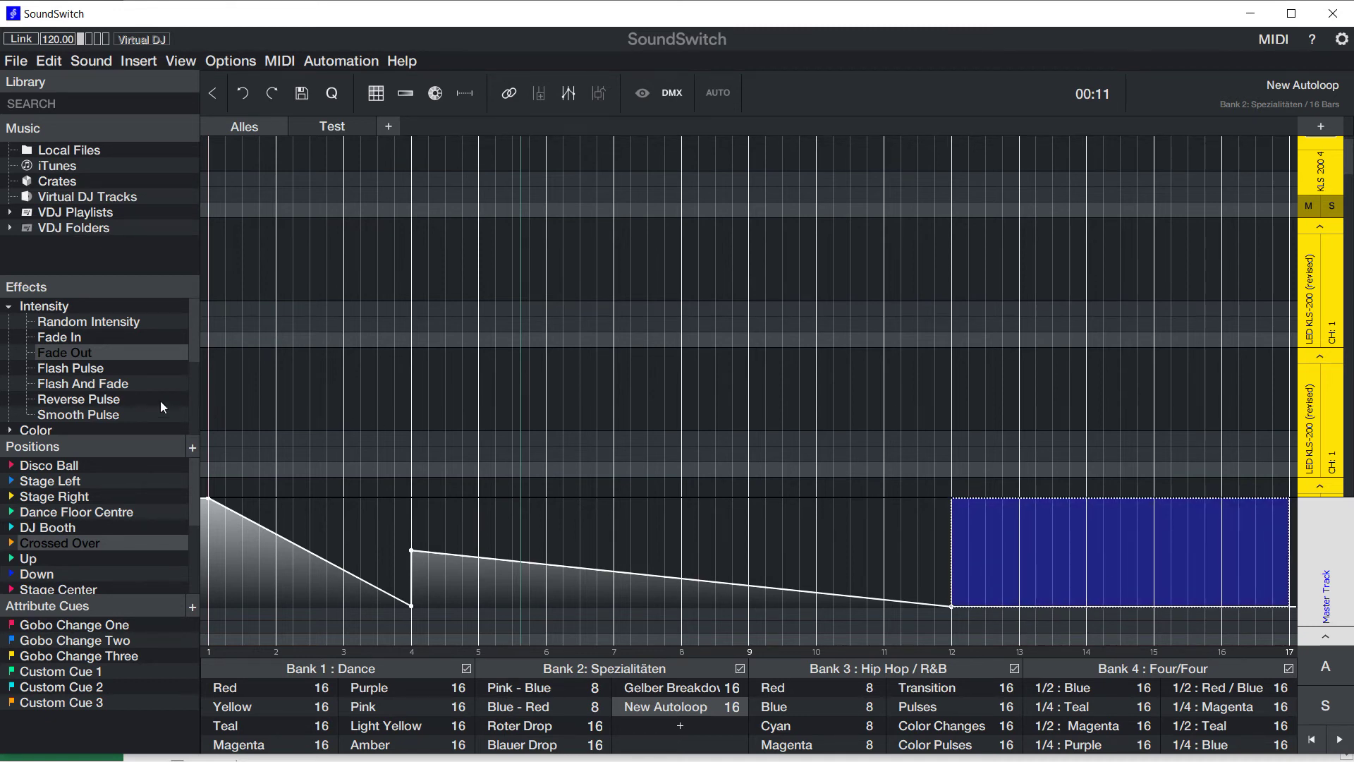
{"action": "left_click", "coordinate": [67, 337]}
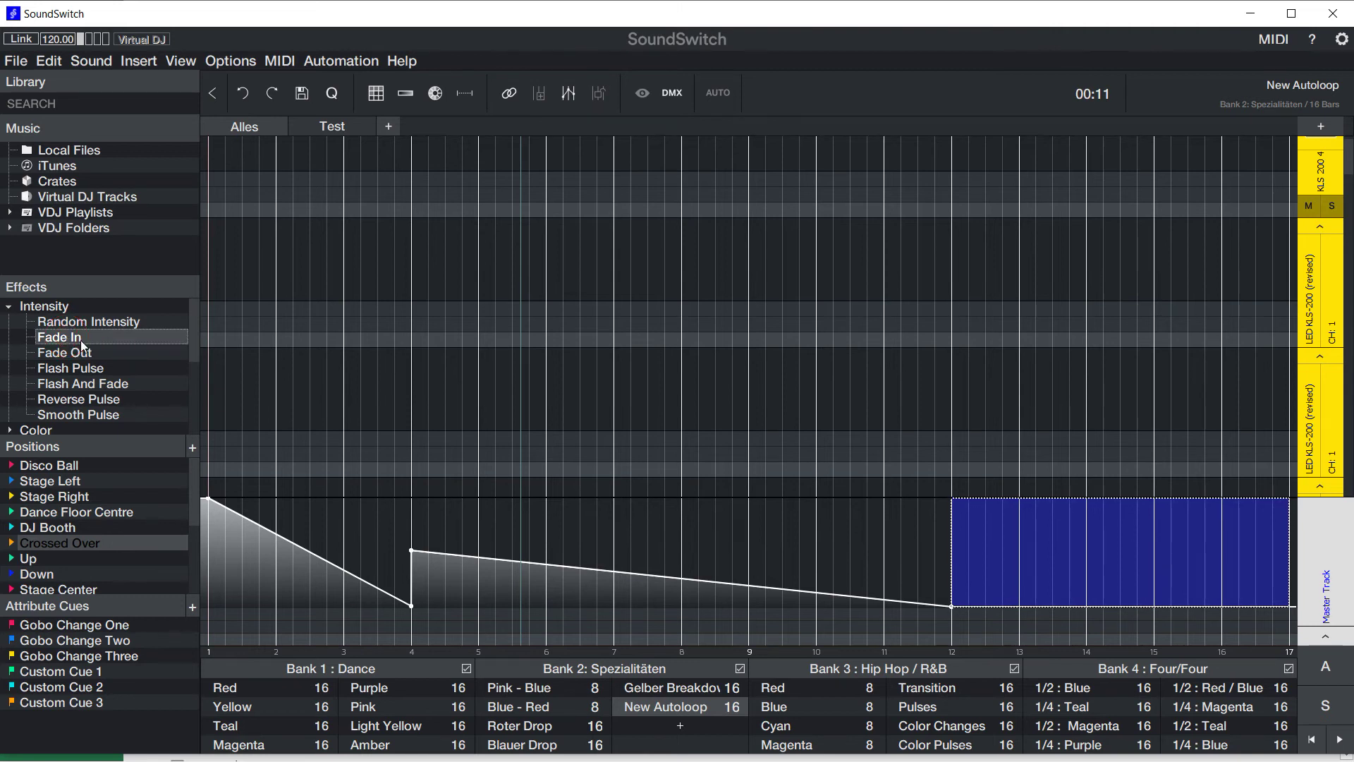
{"action": "left_click_drag", "start_coordinate": [81, 344], "coordinate": [1145, 572]}
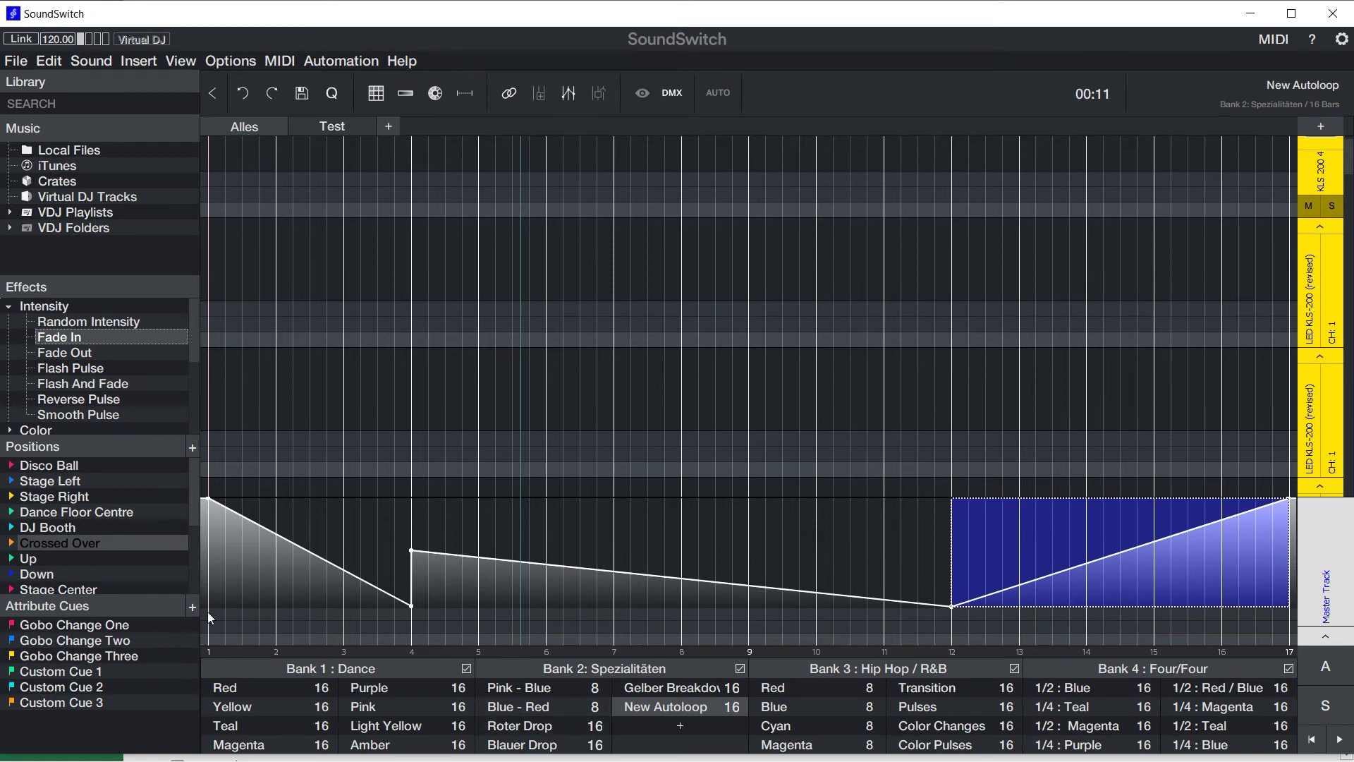
Color the Master Track solid blue (0, 0, 255) from bar 1 to bar 4.
{"action": "left_click_drag", "start_coordinate": [217, 613], "coordinate": [311, 613]}
{"action": "left_click_drag", "start_coordinate": [413, 614], "coordinate": [416, 615]}
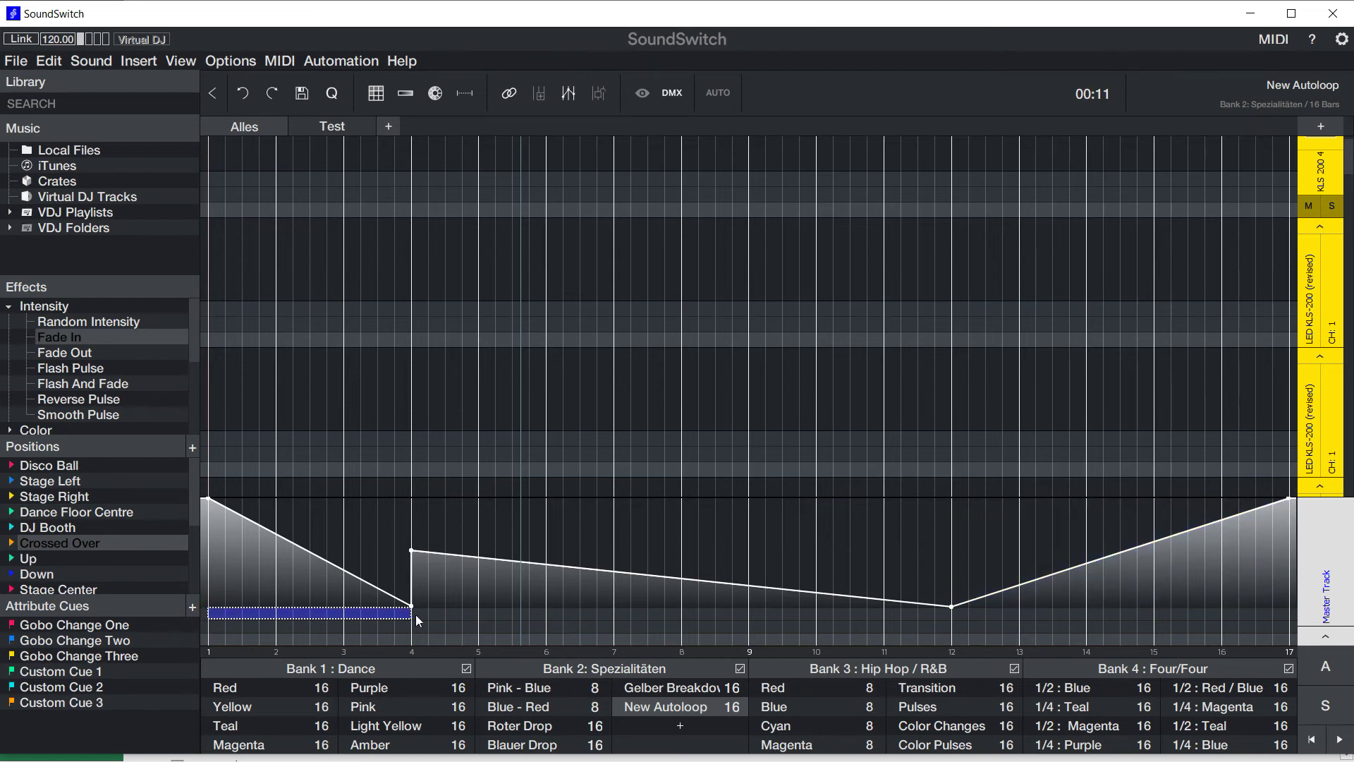
{"action": "right_click", "coordinate": [325, 620]}
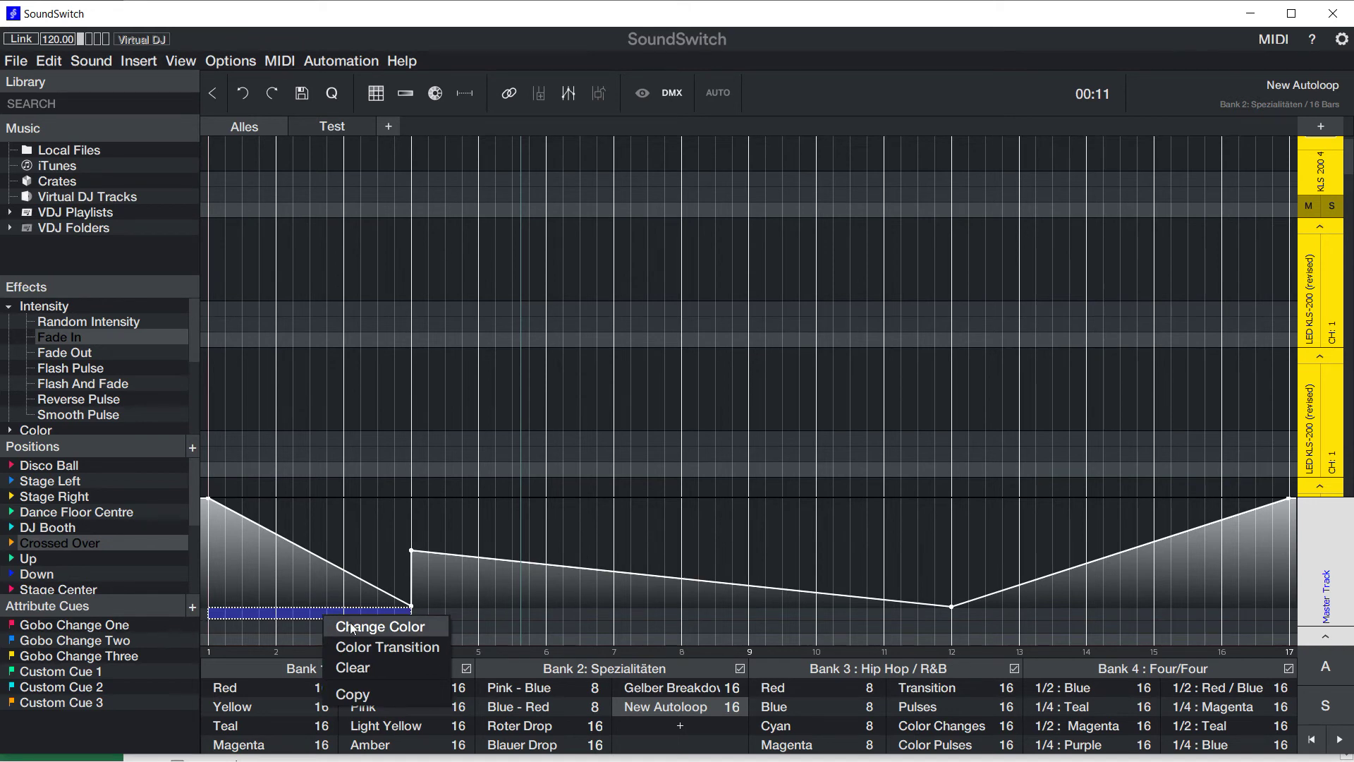
{"action": "left_click", "coordinate": [372, 625]}
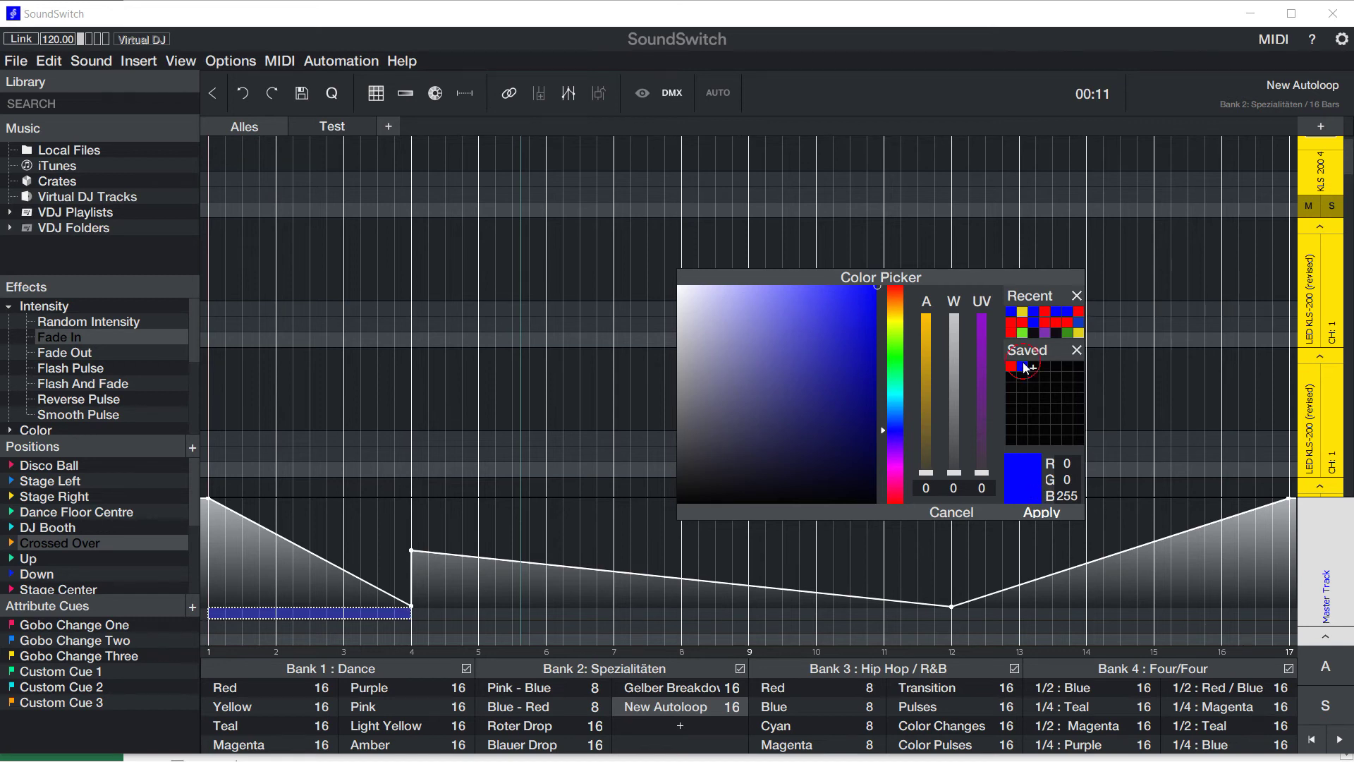
{"action": "left_click", "coordinate": [1043, 512]}
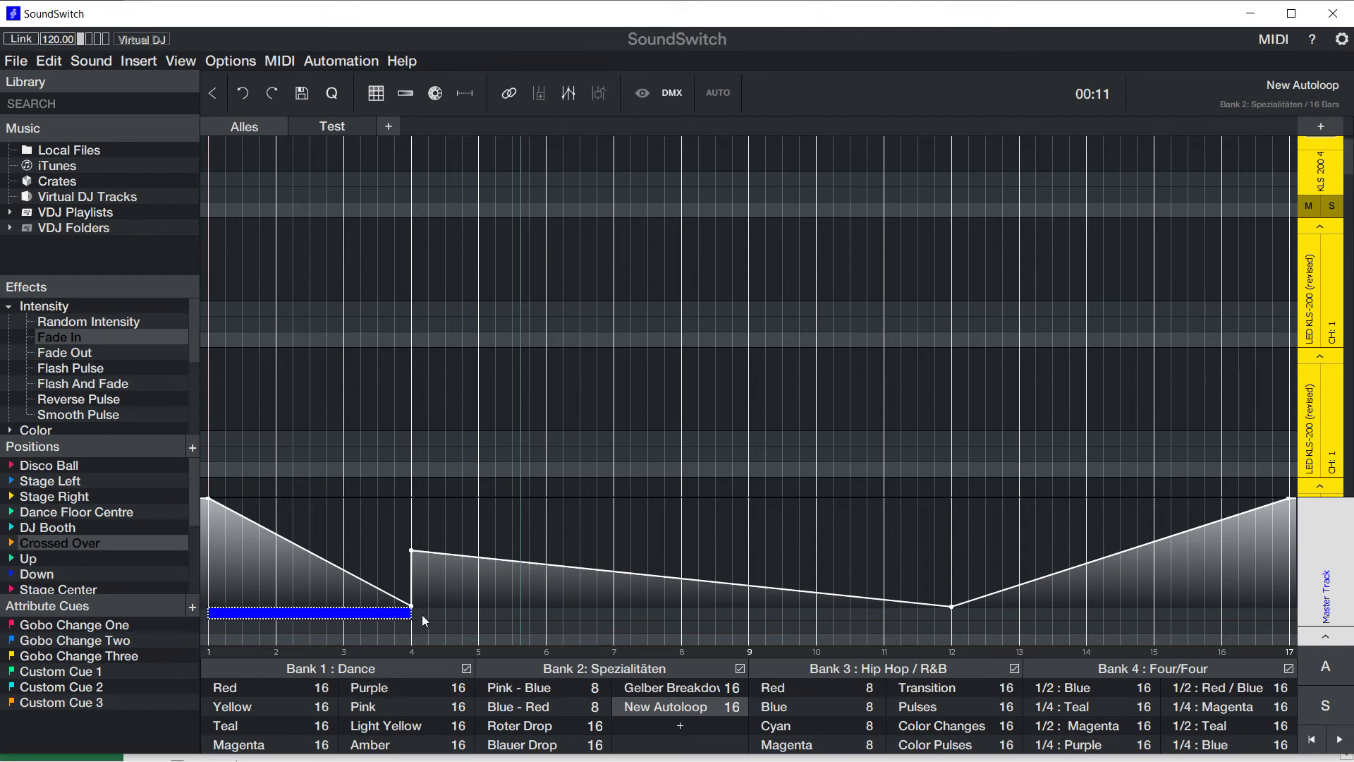
Add a color transition from blue (0, 0, 255) to red (255, 0, 0) on the Master Track from bar 4 to bar 9.
{"action": "left_click_drag", "start_coordinate": [419, 614], "coordinate": [750, 617]}
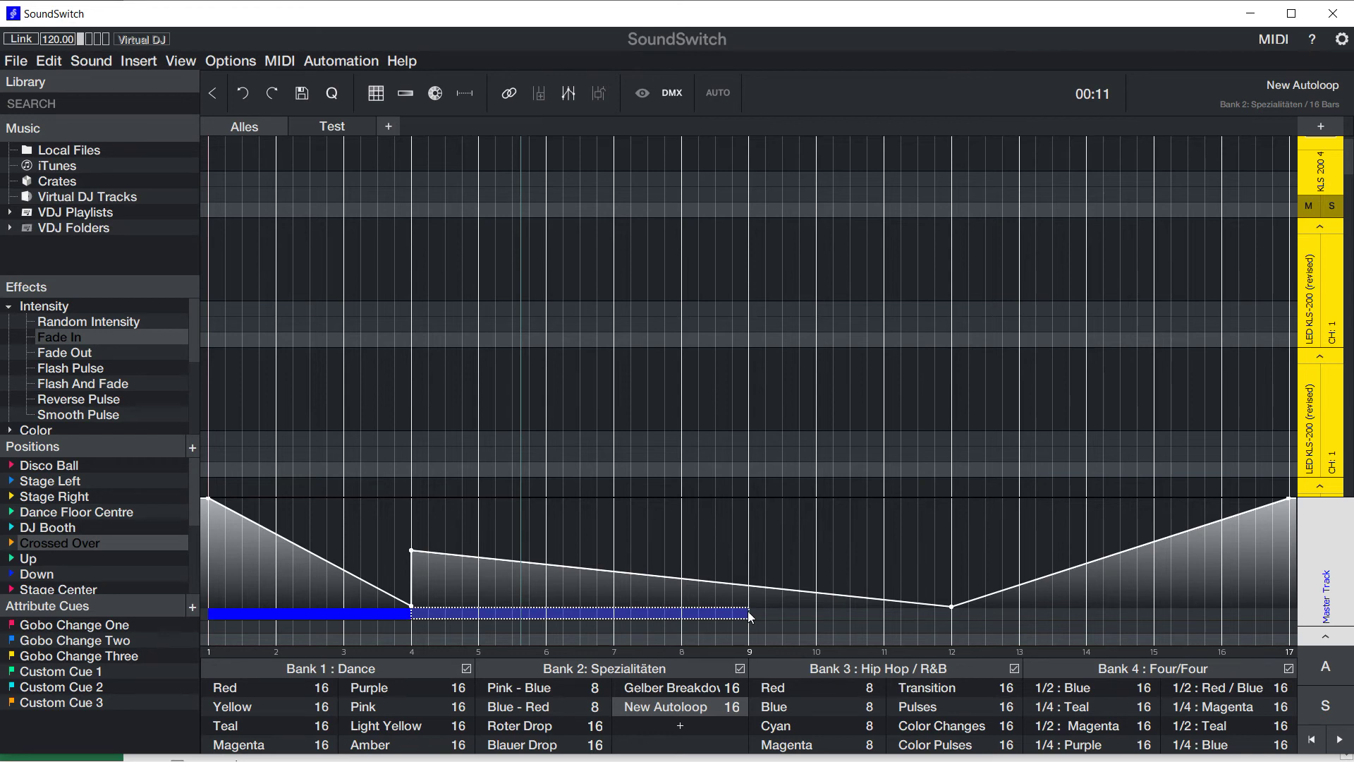
{"action": "left_click", "coordinate": [583, 618]}
{"action": "right_click", "coordinate": [582, 618]}
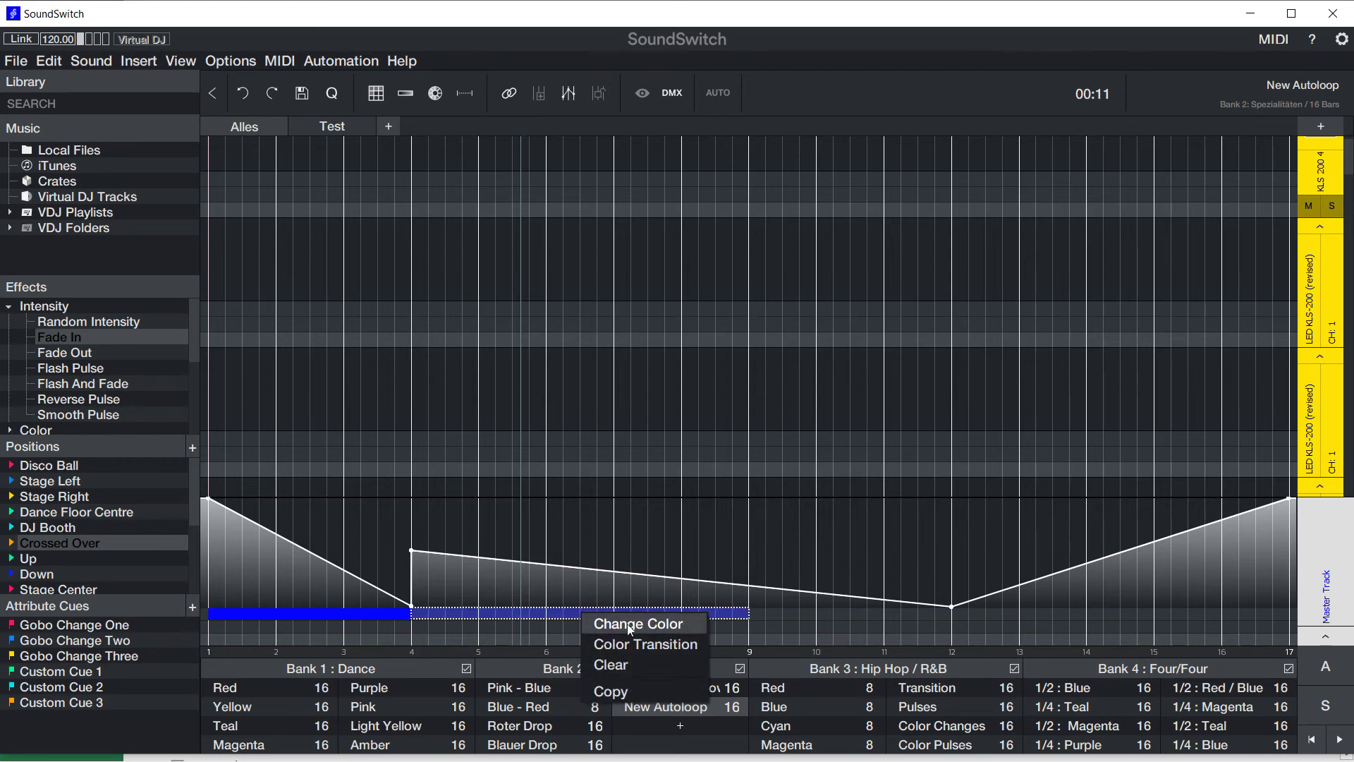
{"action": "left_click", "coordinate": [641, 643]}
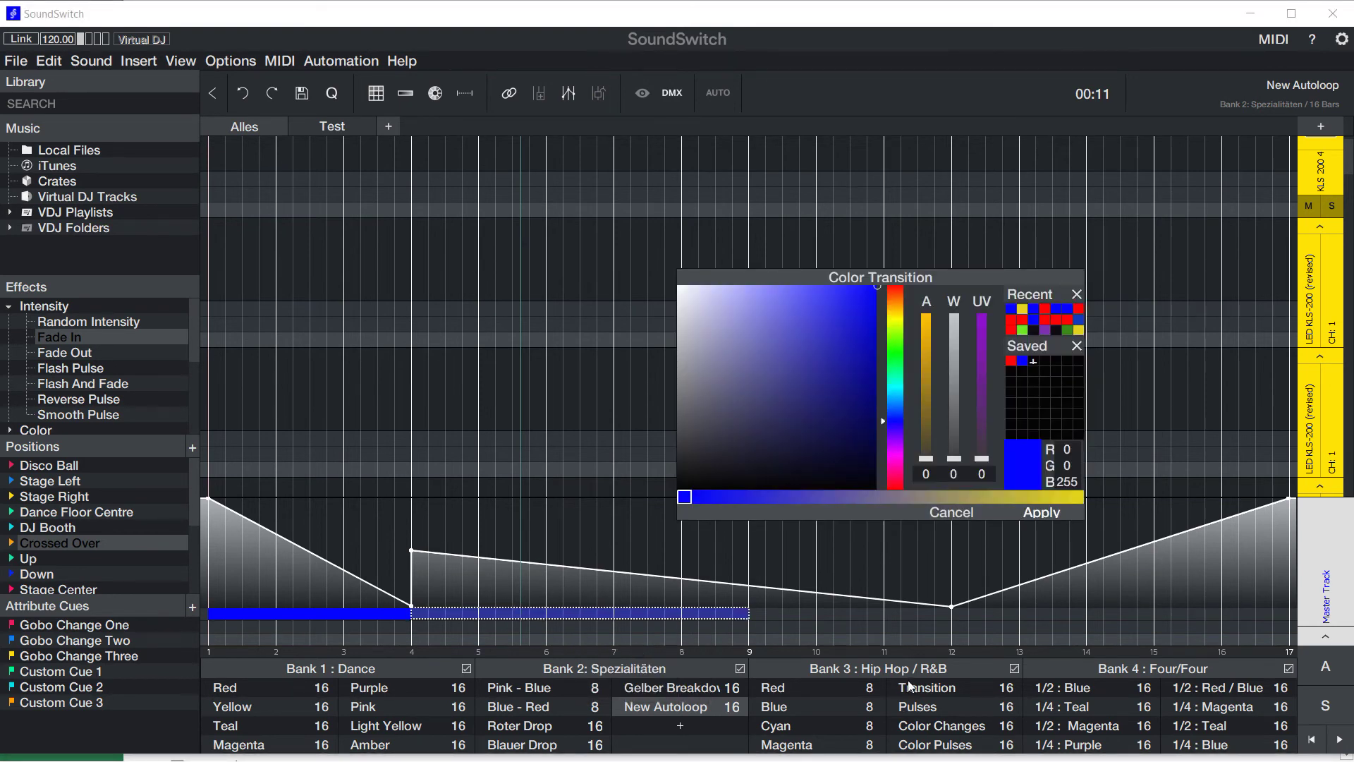
{"action": "left_click", "coordinate": [1021, 454]}
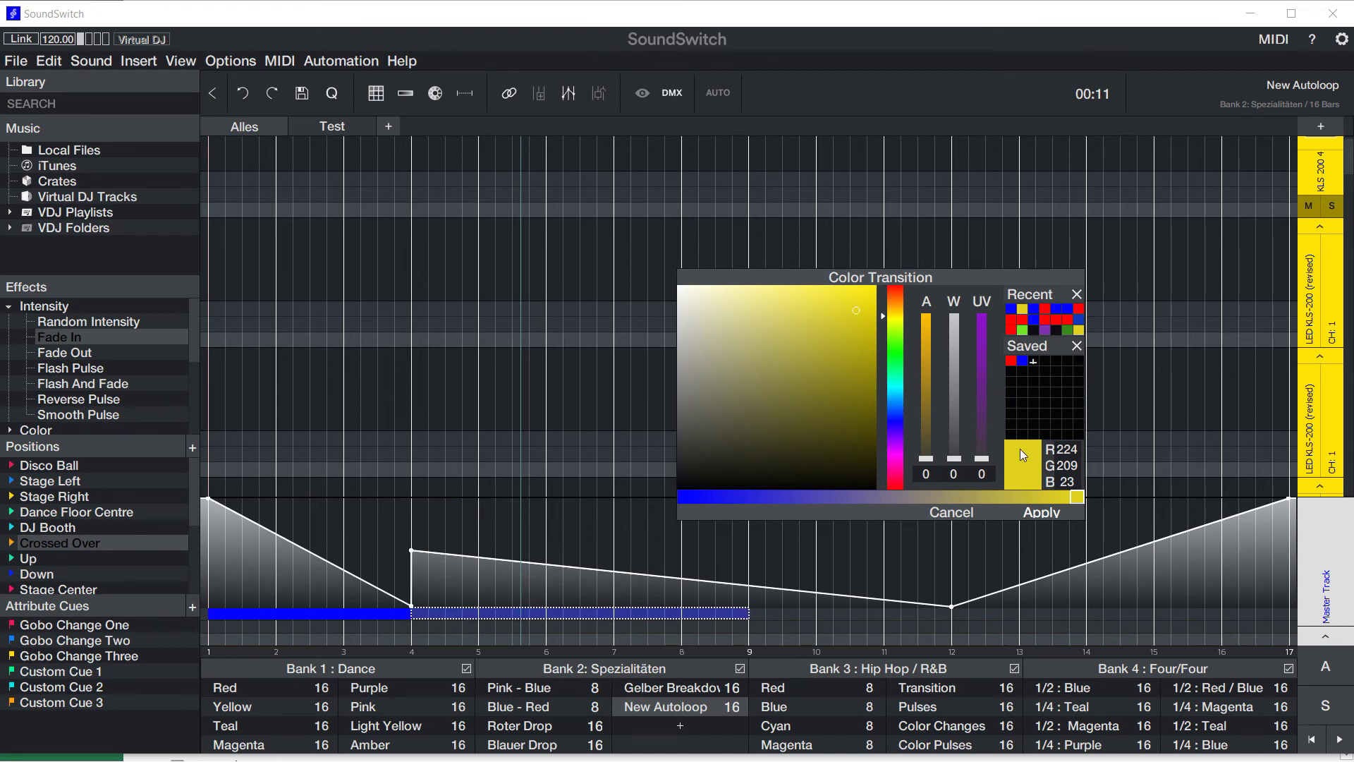
{"action": "left_click", "coordinate": [1047, 307]}
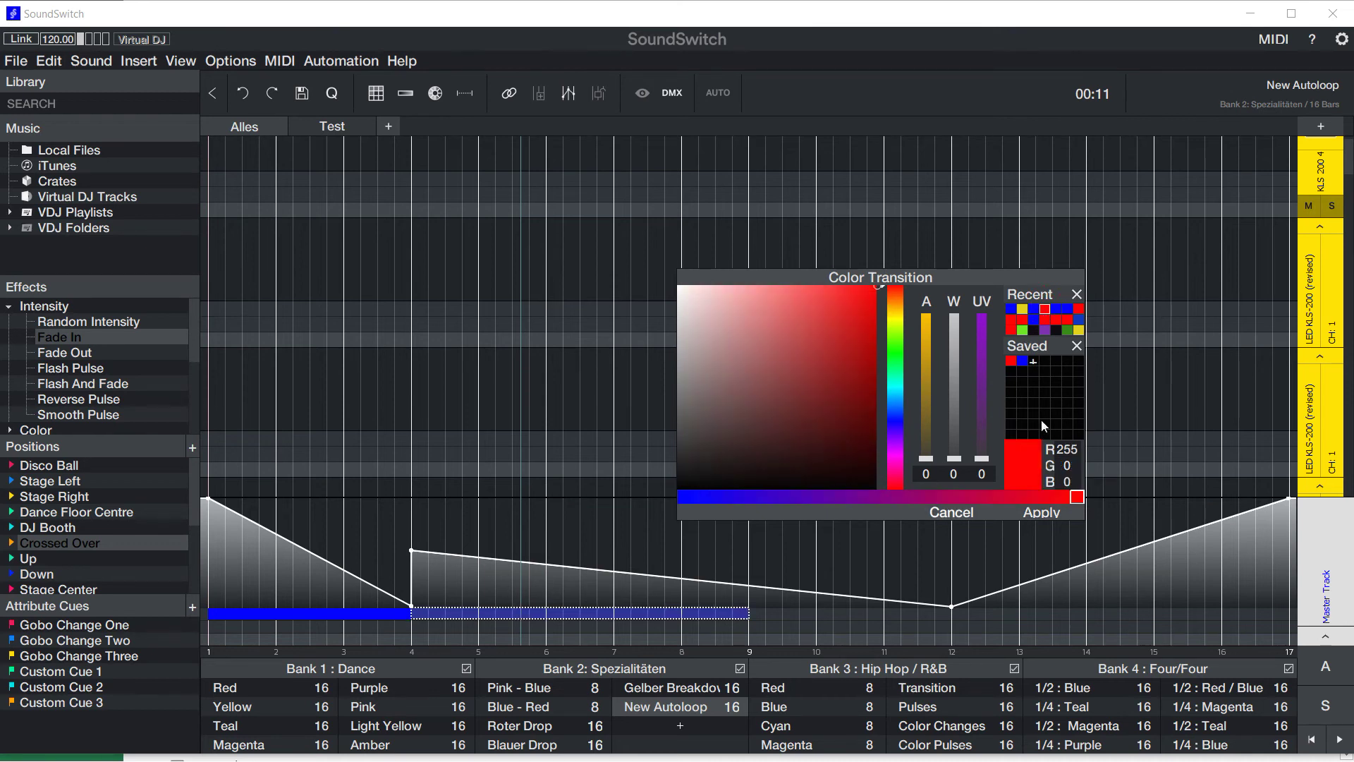
{"action": "left_click", "coordinate": [1044, 515]}
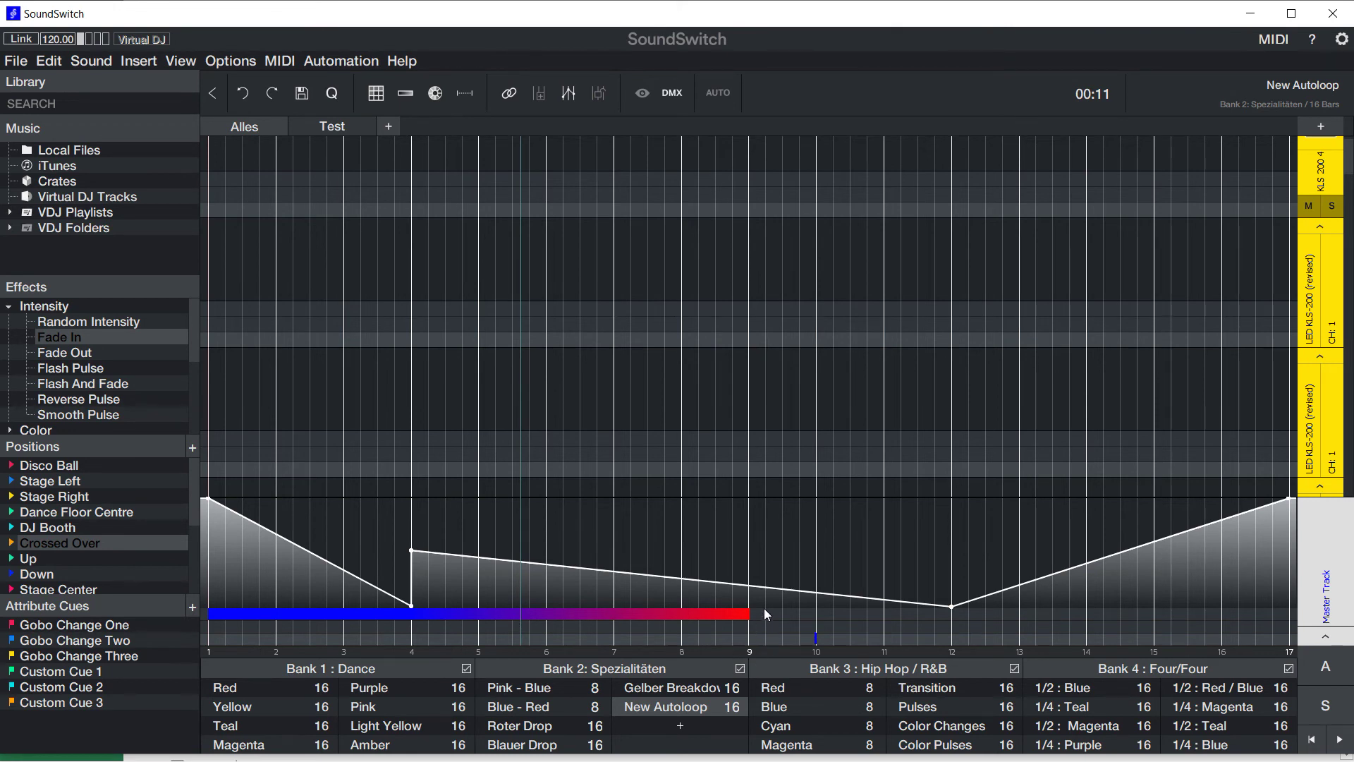
Add a color transition from red back to blue (0, 0, 255) on the Master Track from bar 9 to bar 12.
{"action": "left_click_drag", "start_coordinate": [841, 616], "coordinate": [950, 619]}
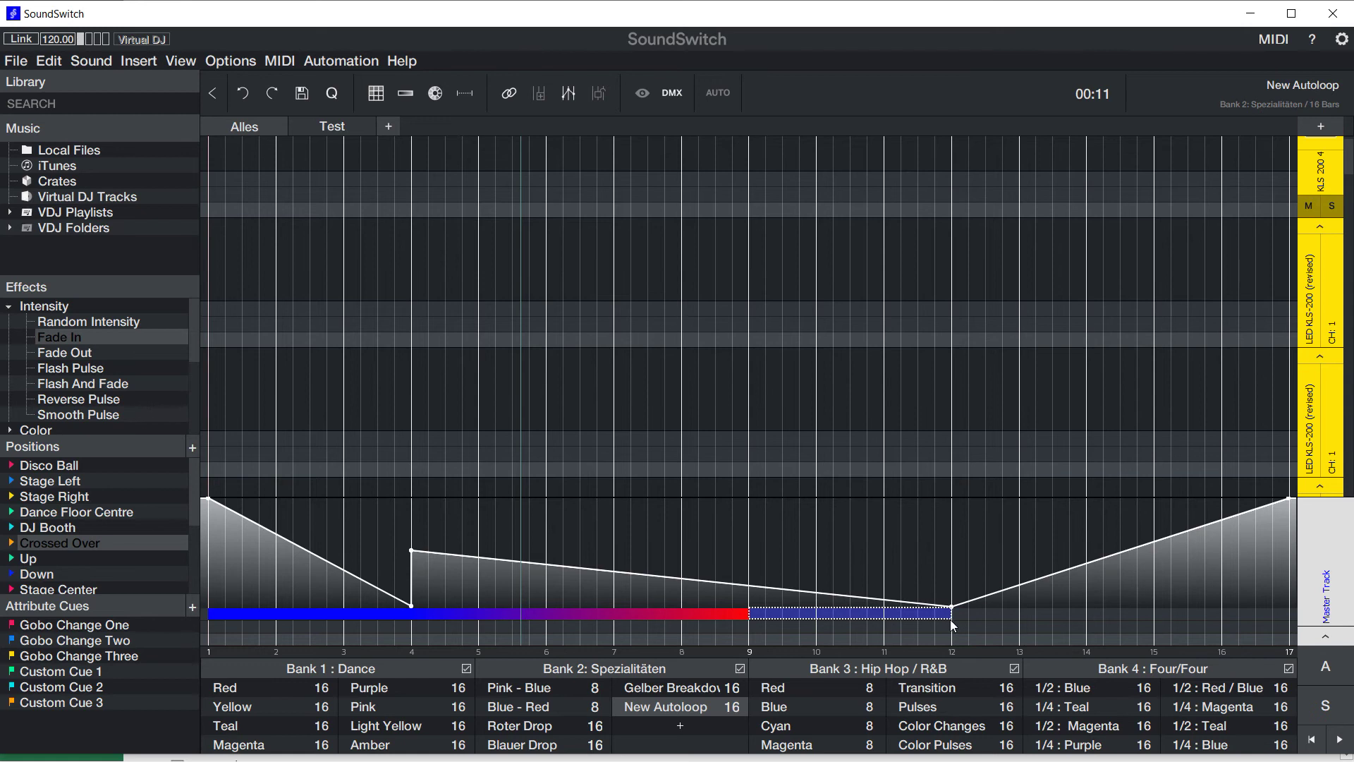
{"action": "right_click", "coordinate": [827, 616]}
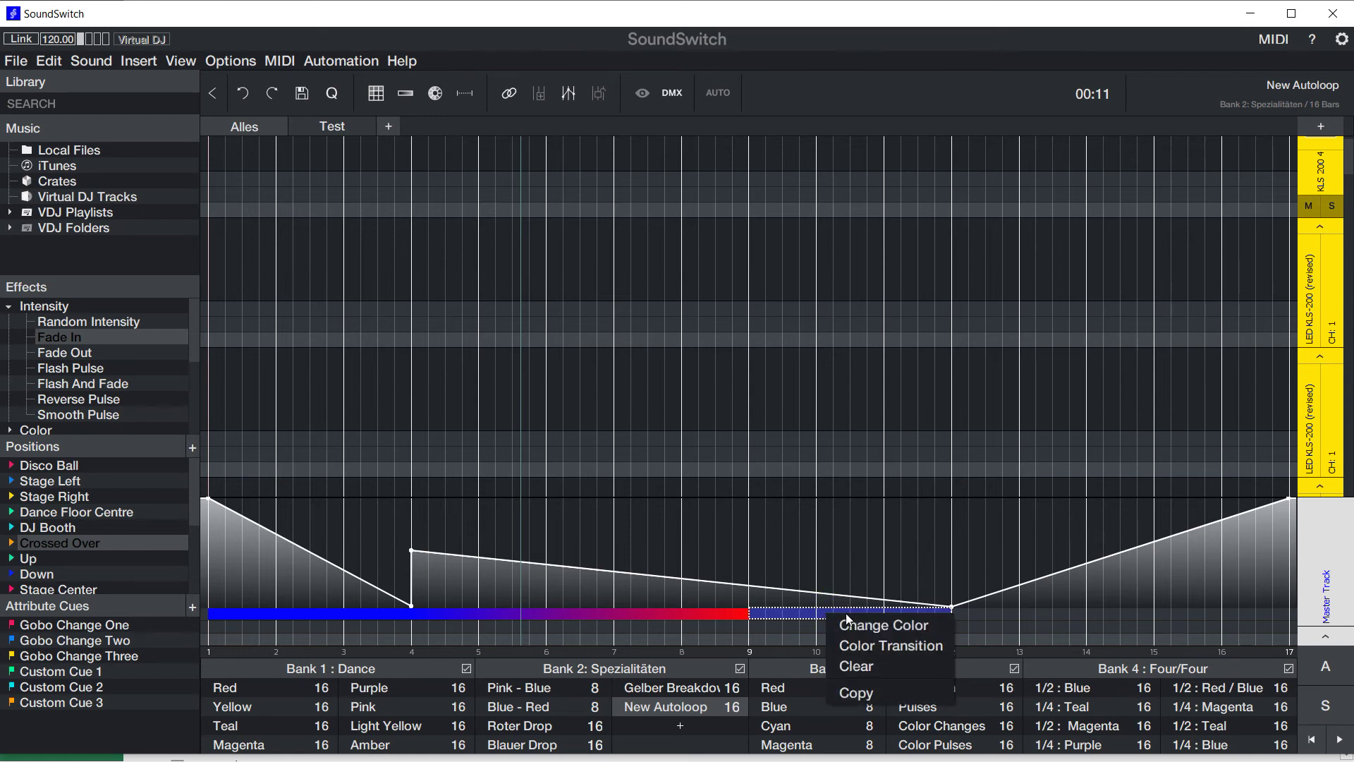
{"action": "left_click", "coordinate": [889, 645]}
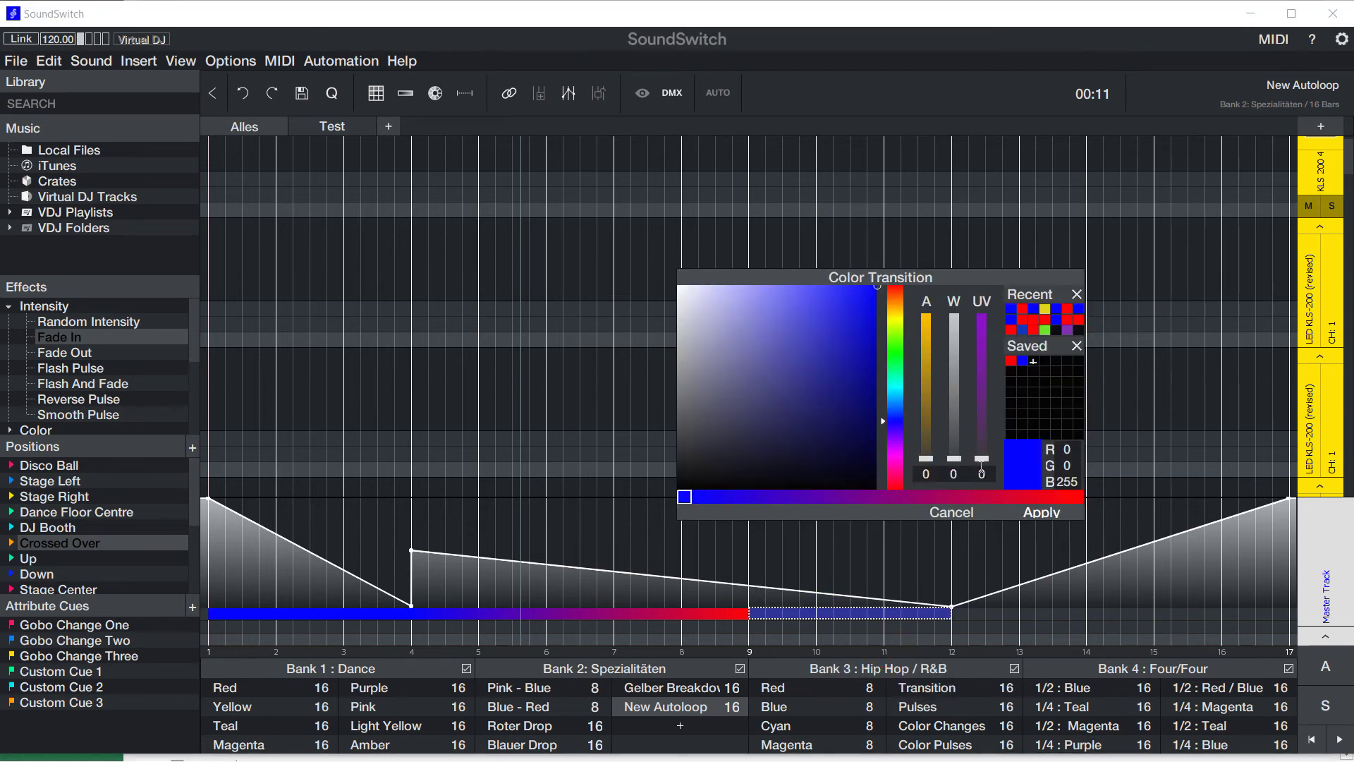
{"action": "left_click", "coordinate": [1011, 361]}
{"action": "left_click", "coordinate": [1077, 496]}
{"action": "left_click", "coordinate": [1022, 361]}
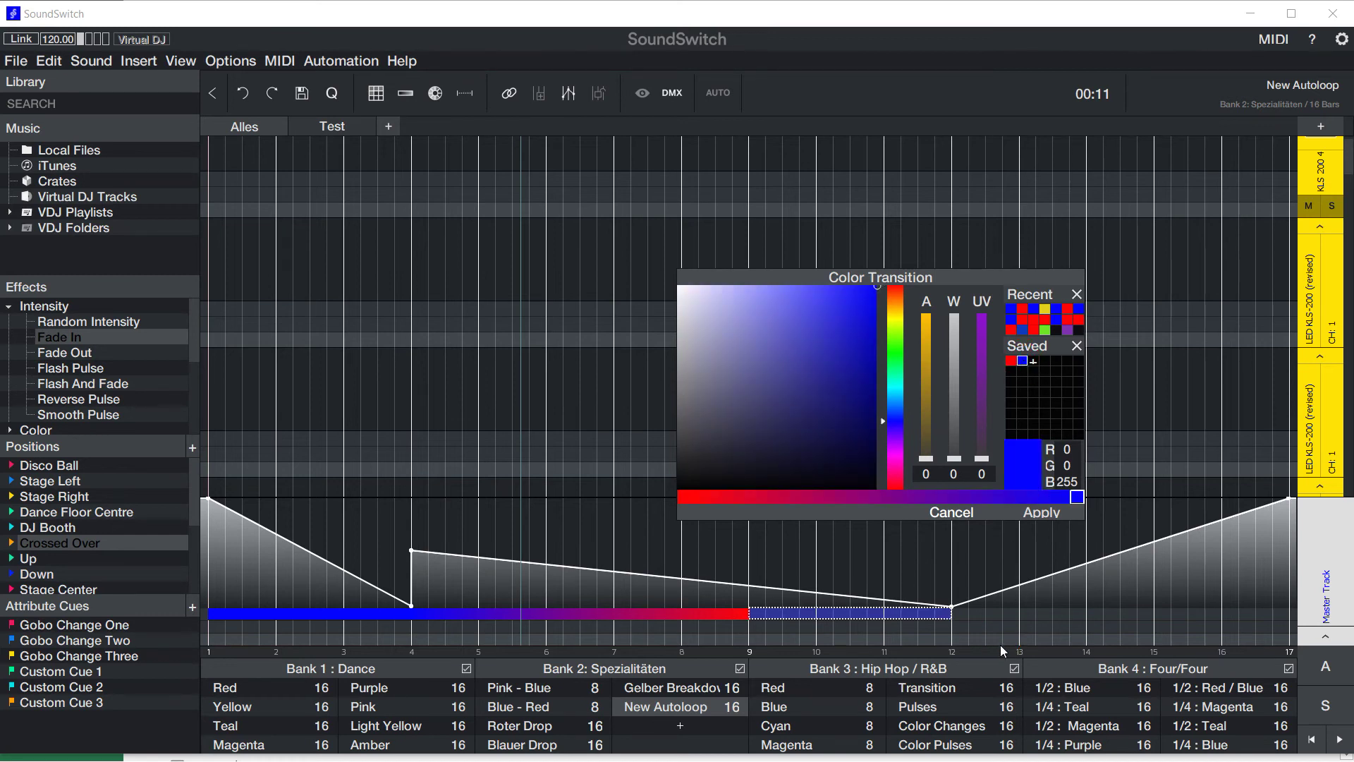
{"action": "left_click", "coordinate": [1039, 513]}
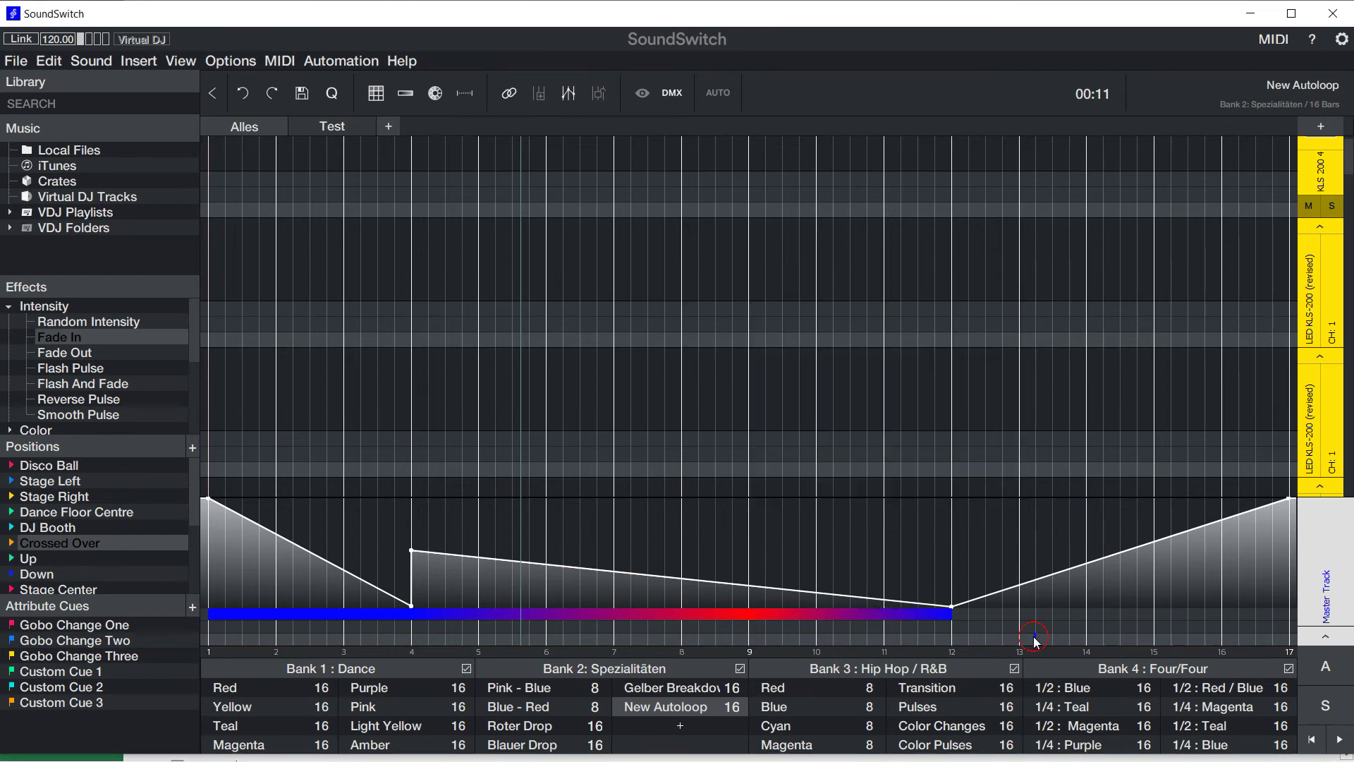
Color the Master Track solid blue (0, 0, 255) from bar 12 to bar 17.
{"action": "left_click_drag", "start_coordinate": [962, 612], "coordinate": [1172, 612]}
{"action": "left_click_drag", "start_coordinate": [956, 617], "coordinate": [1283, 622]}
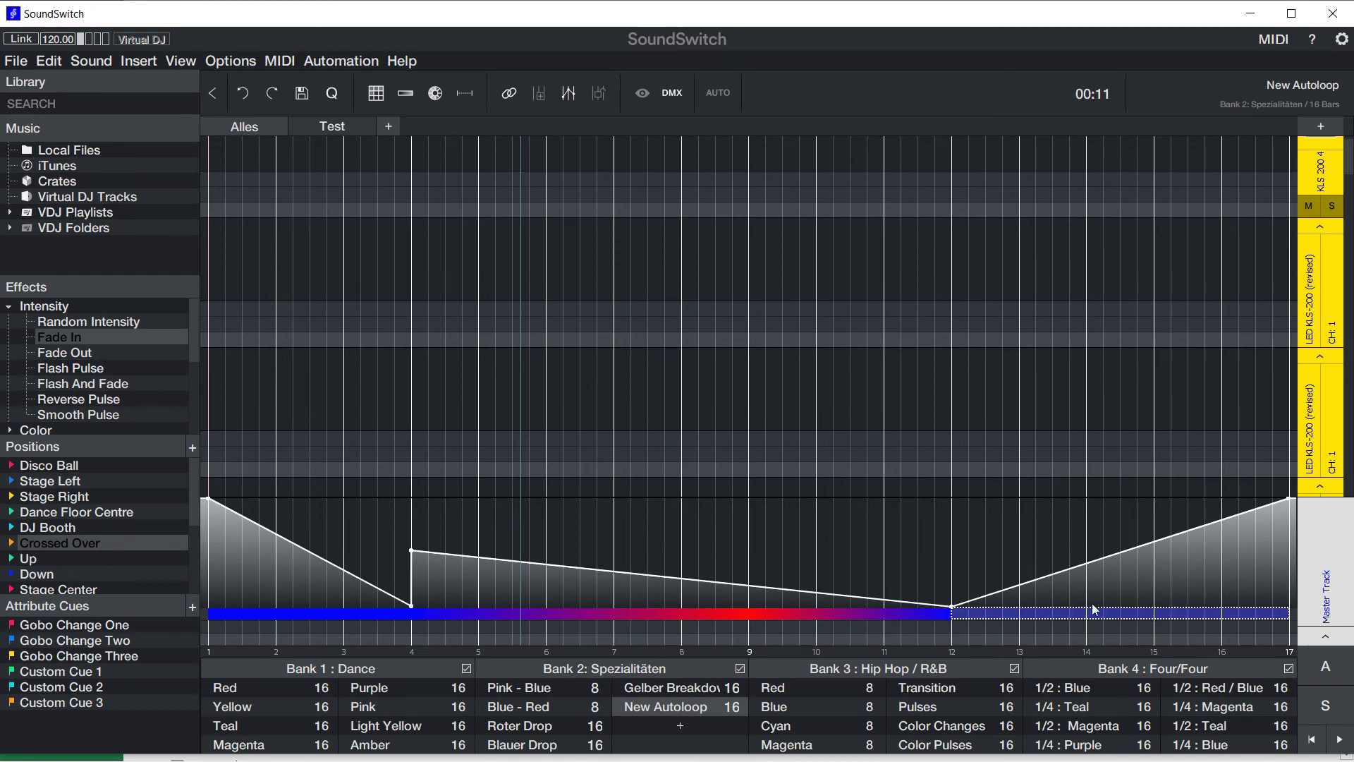
{"action": "right_click", "coordinate": [1110, 618]}
{"action": "left_click", "coordinate": [1112, 620]}
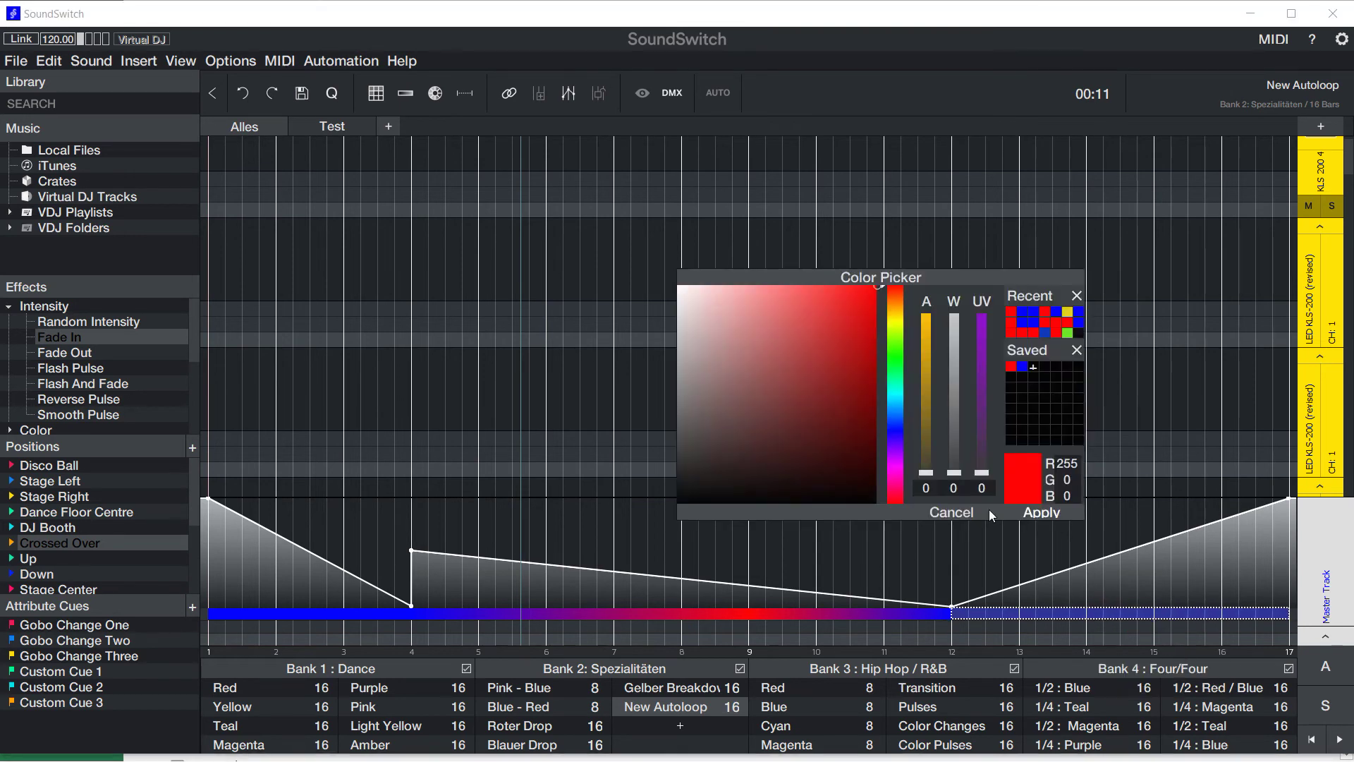
{"action": "left_click", "coordinate": [1026, 366]}
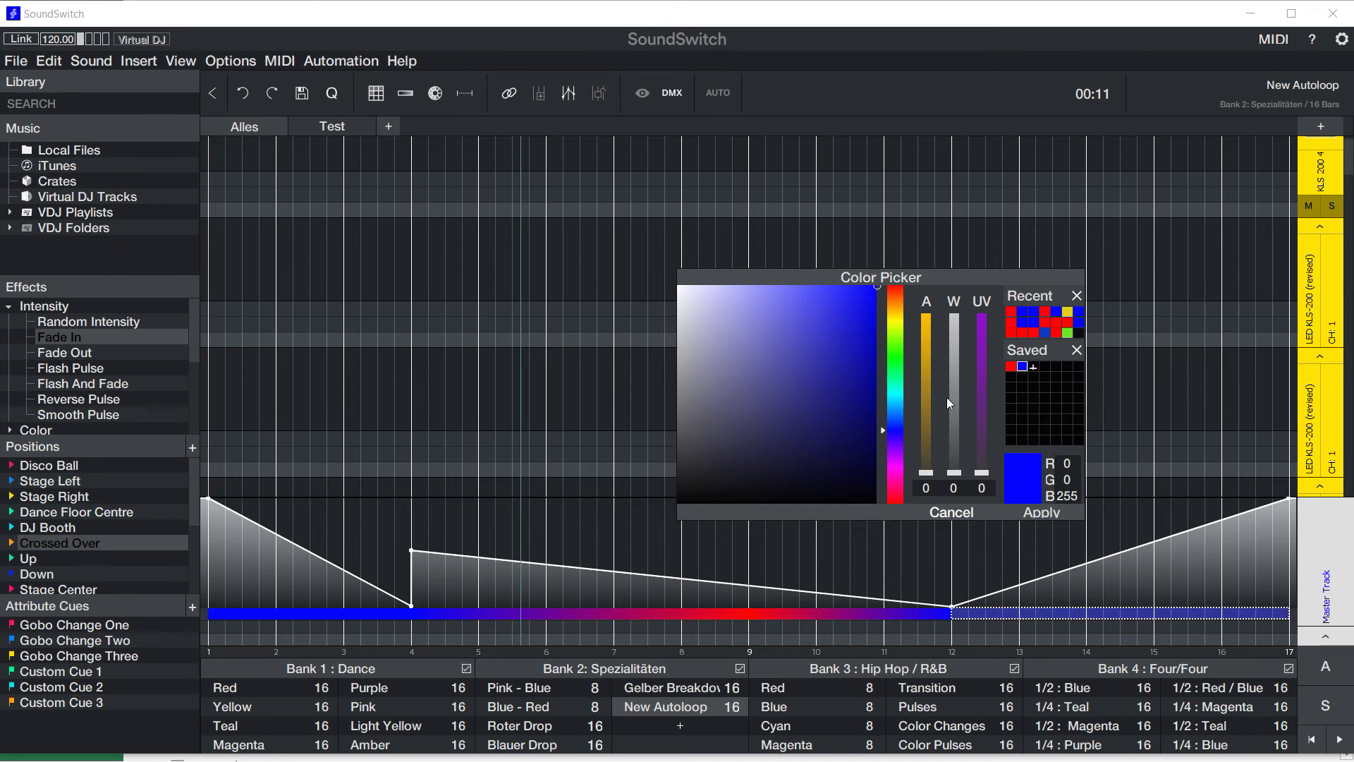
{"action": "left_click", "coordinate": [1039, 514]}
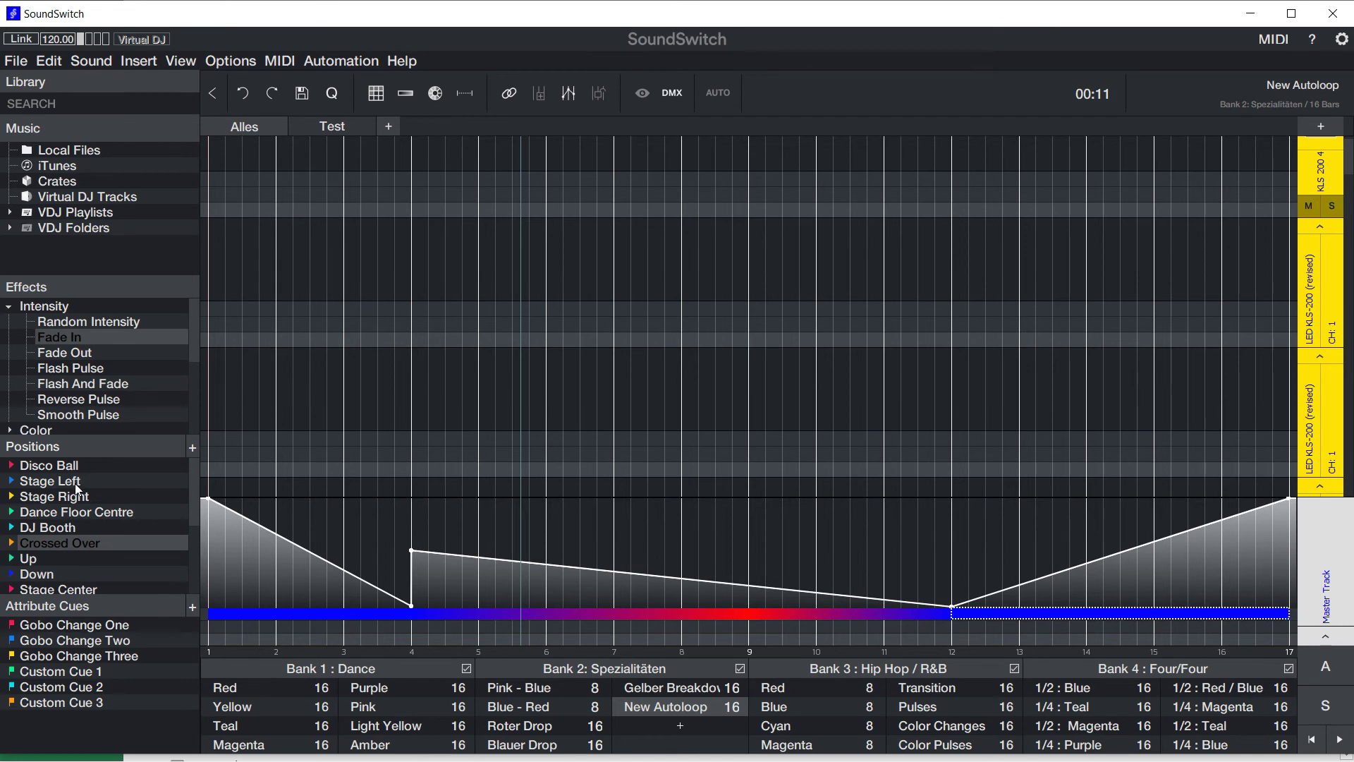
Place DJ Booth position cues on the Master Track just after bars 1 and 5, at bar 11 and just before bar 17.
{"action": "left_click_drag", "start_coordinate": [43, 527], "coordinate": [178, 607]}
{"action": "left_click_drag", "start_coordinate": [229, 653], "coordinate": [218, 638]}
{"action": "mouse_move", "coordinate": [33, 536]}
{"action": "left_mouse_down"}
{"action": "mouse_move", "coordinate": [589, 653]}
{"action": "mouse_move", "coordinate": [469, 636]}
{"action": "mouse_move", "coordinate": [482, 634]}
{"action": "left_mouse_up"}
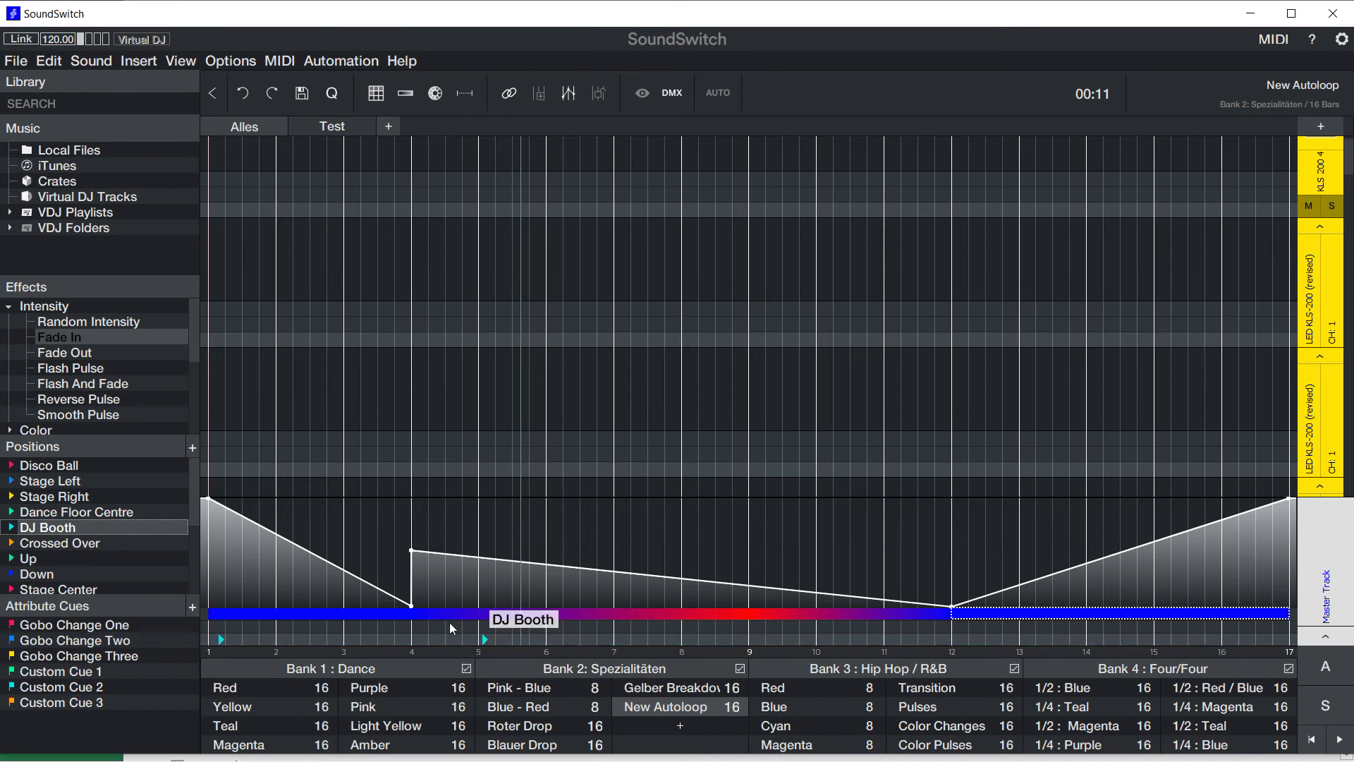
{"action": "mouse_move", "coordinate": [44, 529]}
{"action": "left_mouse_down"}
{"action": "mouse_move", "coordinate": [247, 574]}
{"action": "mouse_move", "coordinate": [877, 637]}
{"action": "left_mouse_up"}
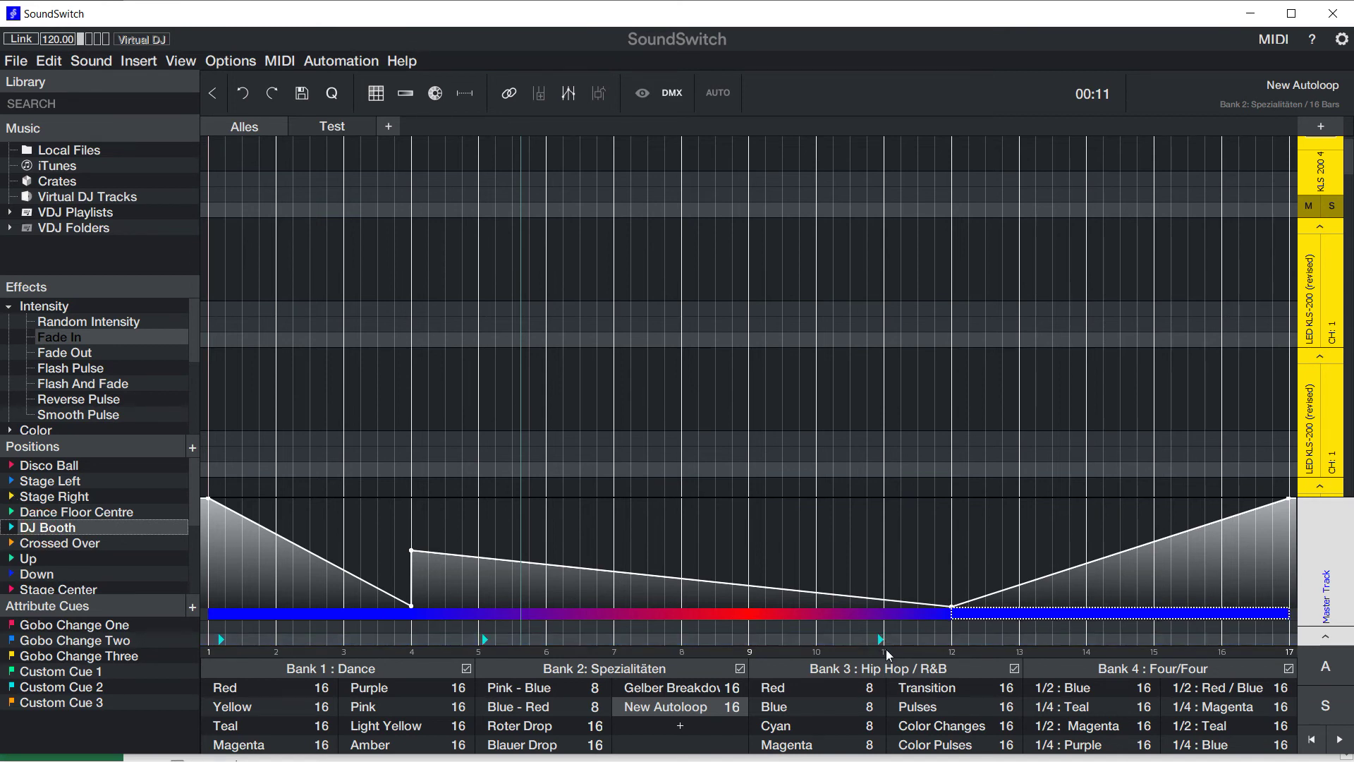
{"action": "mouse_move", "coordinate": [1111, 652]}
{"action": "left_mouse_down"}
{"action": "mouse_move", "coordinate": [1093, 646]}
{"action": "mouse_move", "coordinate": [1288, 637]}
{"action": "left_mouse_up"}
Place position cues on the Master Track: Disco Ball at bar 3, Stage Right at bar 6, Stage Left at bar 9 and Crossed Over at bar 13.
{"action": "mouse_move", "coordinate": [47, 467]}
{"action": "left_mouse_down"}
{"action": "mouse_move", "coordinate": [277, 632]}
{"action": "mouse_move", "coordinate": [374, 643]}
{"action": "mouse_move", "coordinate": [350, 640]}
{"action": "left_mouse_up"}
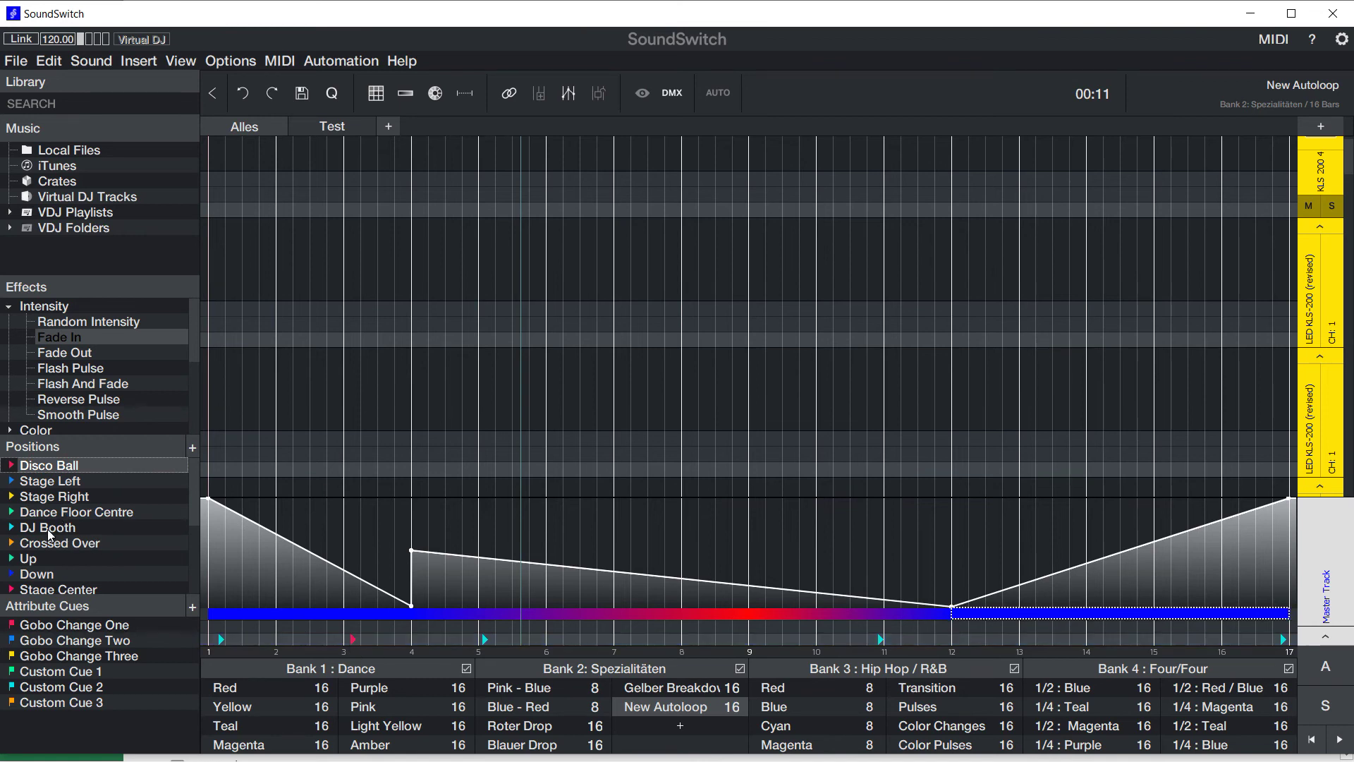
{"action": "mouse_move", "coordinate": [53, 496]}
{"action": "left_mouse_down"}
{"action": "mouse_move", "coordinate": [247, 635]}
{"action": "mouse_move", "coordinate": [514, 653]}
{"action": "mouse_move", "coordinate": [550, 637]}
{"action": "left_mouse_up"}
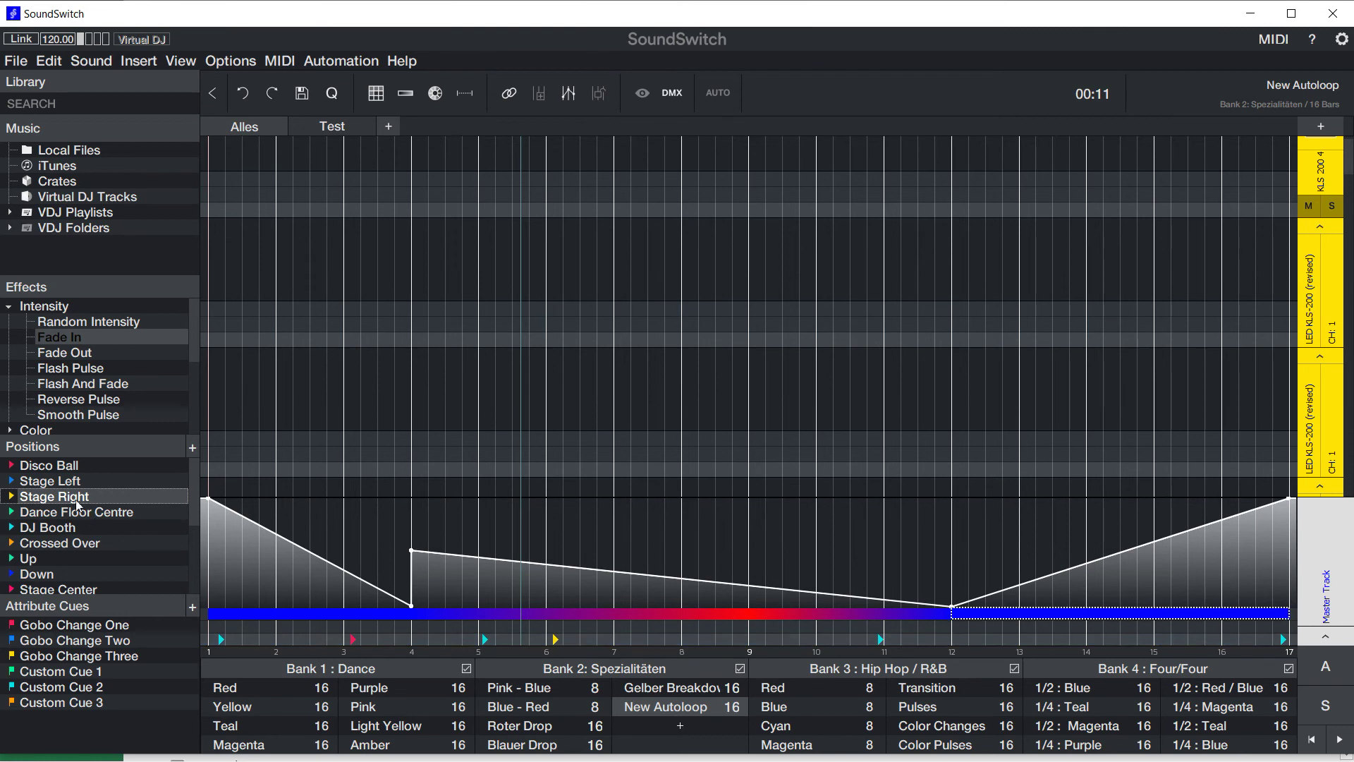
{"action": "left_click", "coordinate": [70, 479]}
{"action": "left_click_drag", "start_coordinate": [71, 479], "coordinate": [743, 638]}
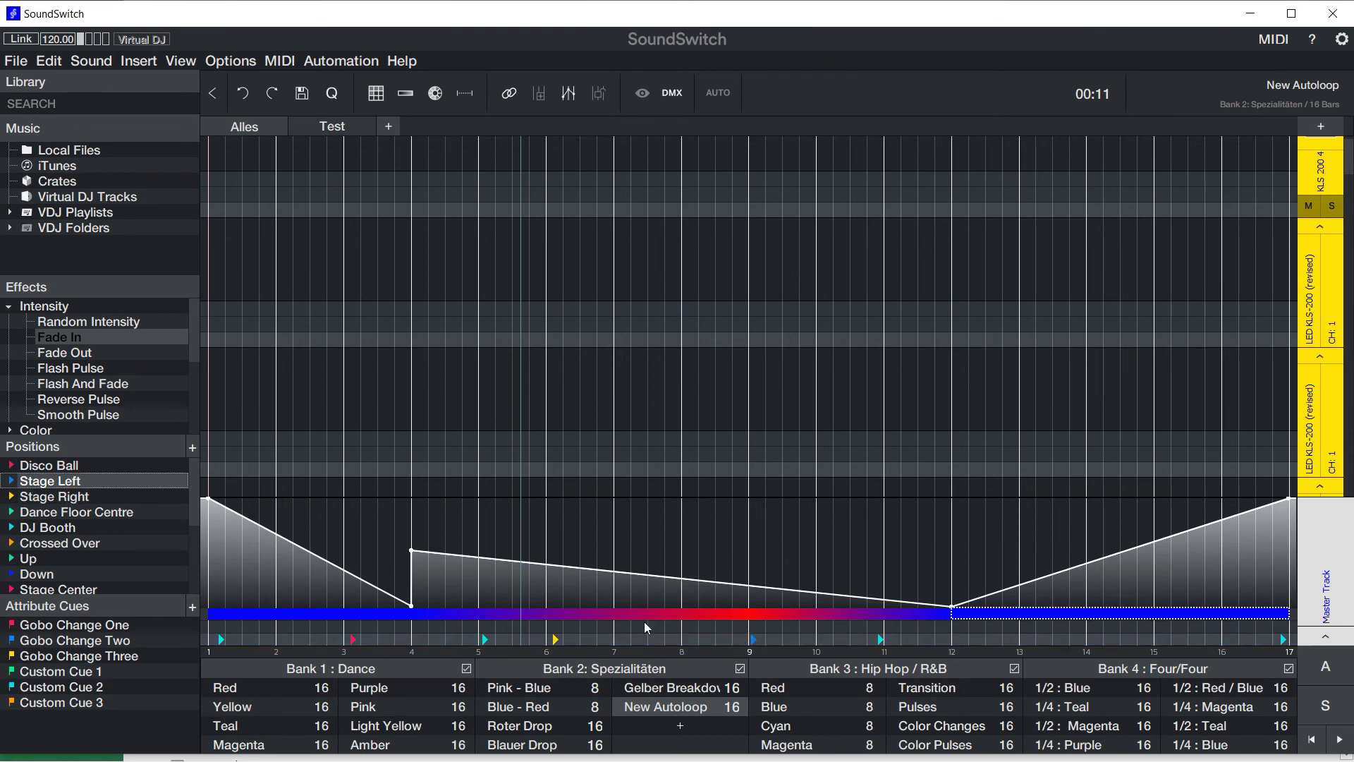
{"action": "mouse_move", "coordinate": [39, 545]}
{"action": "left_mouse_down"}
{"action": "mouse_move", "coordinate": [671, 647]}
{"action": "mouse_move", "coordinate": [975, 636]}
{"action": "mouse_move", "coordinate": [1037, 648]}
{"action": "mouse_move", "coordinate": [1024, 640]}
{"action": "left_mouse_up"}
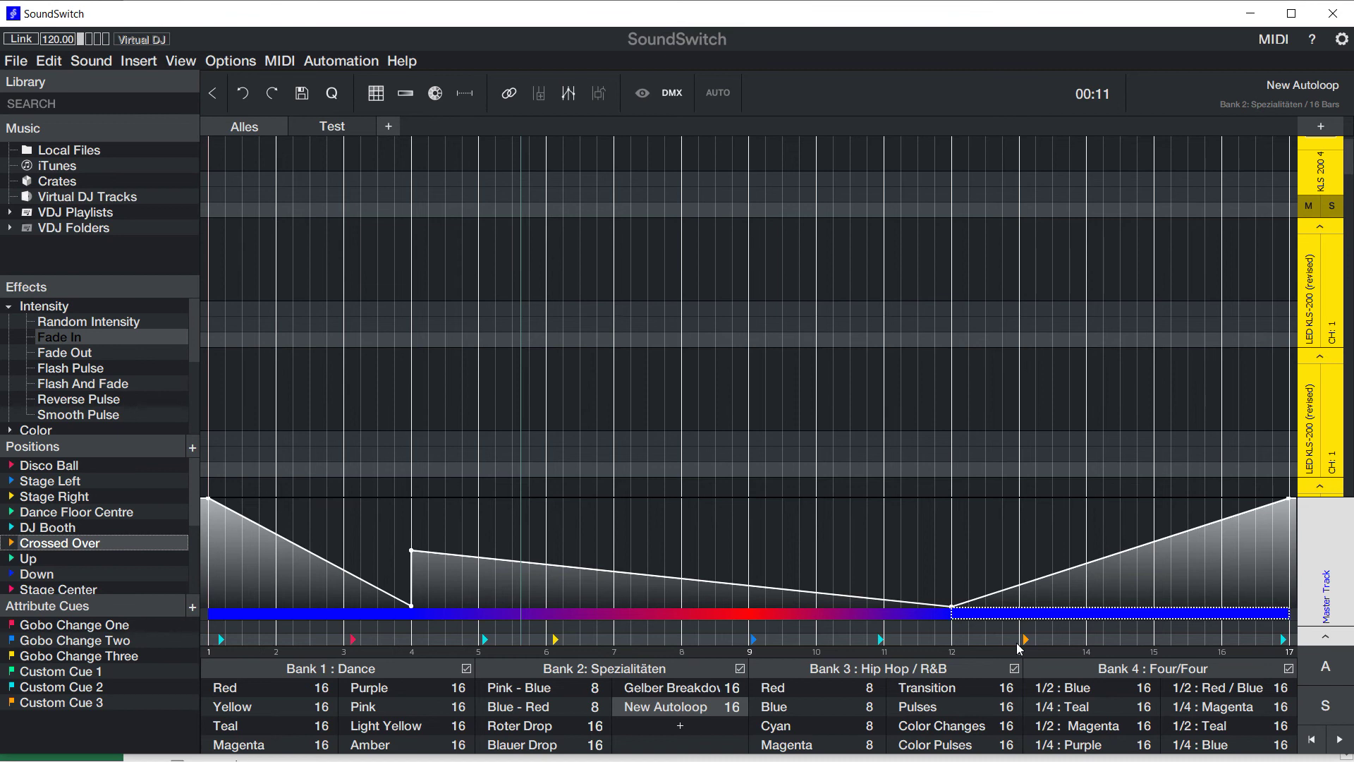
Add another new autoloop to Bank 2: Spezialitäten.
{"action": "left_click", "coordinate": [669, 728]}
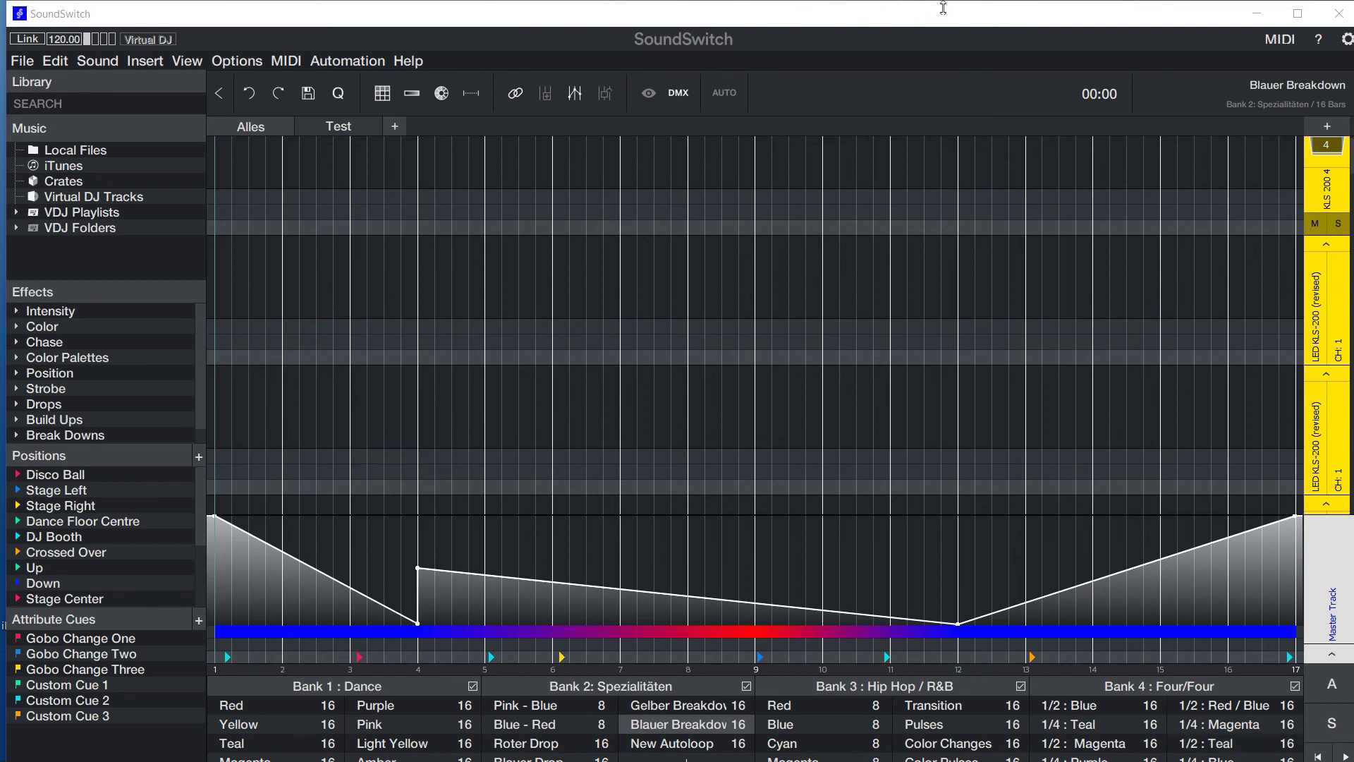
Map the Roter Drop and Blauer Breakdown autoloops of Bank 2 to the APC MINI controller.
{"action": "left_click", "coordinate": [1285, 40]}
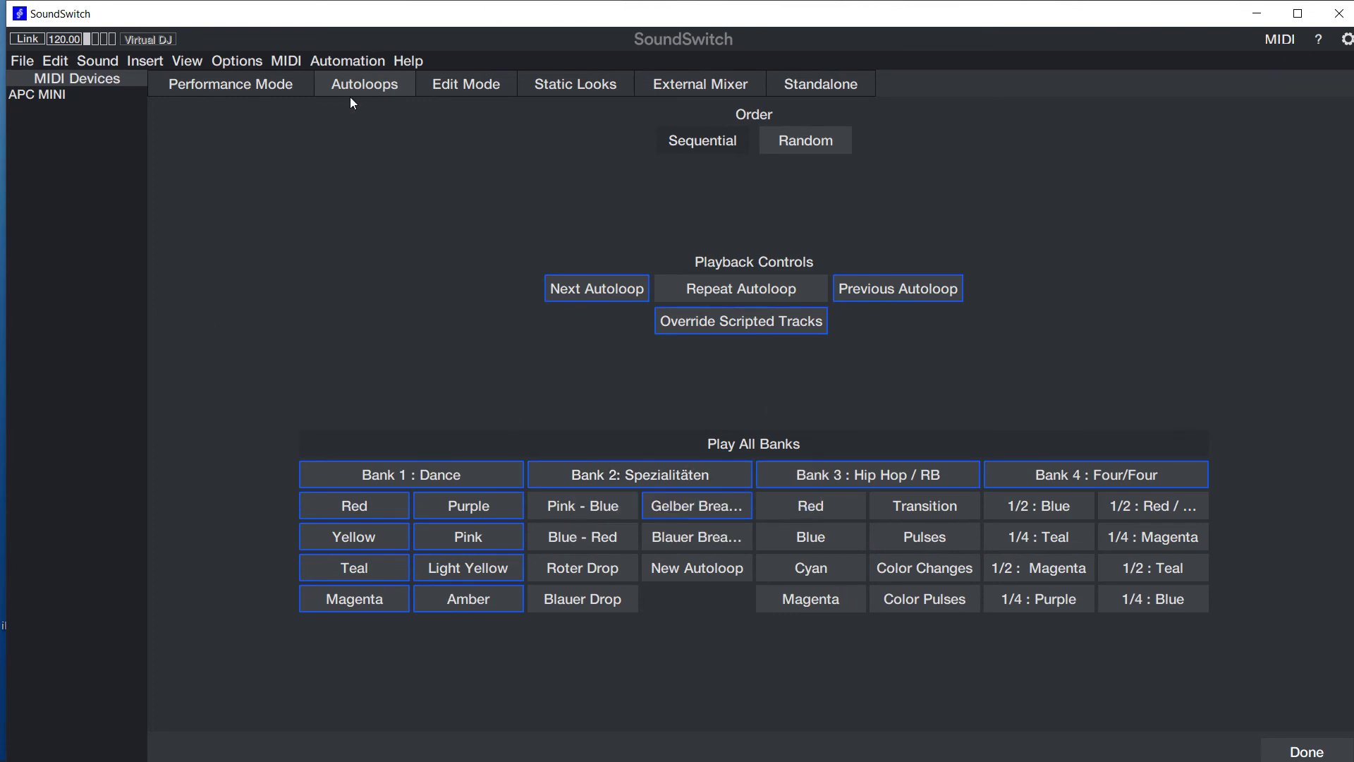
{"action": "right_click", "coordinate": [580, 569]}
{"action": "right_click", "coordinate": [710, 541]}
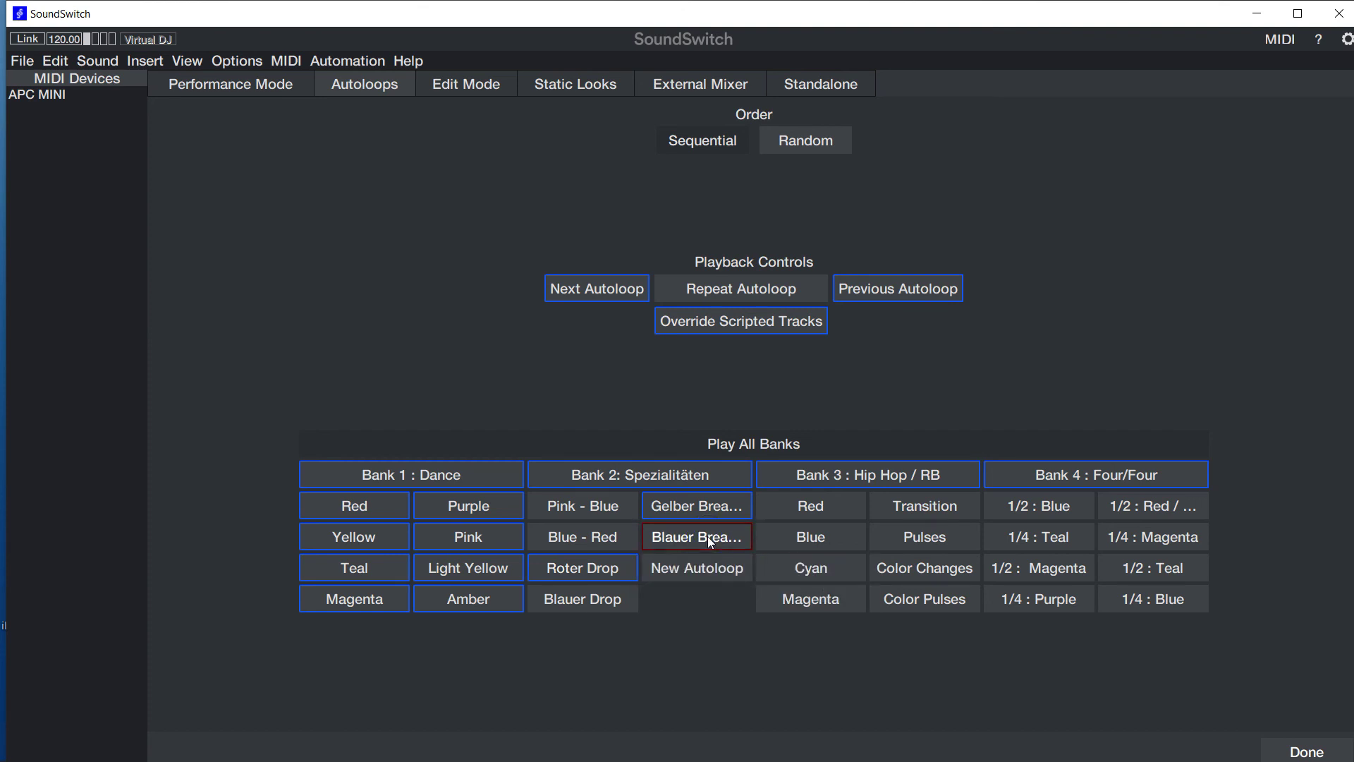